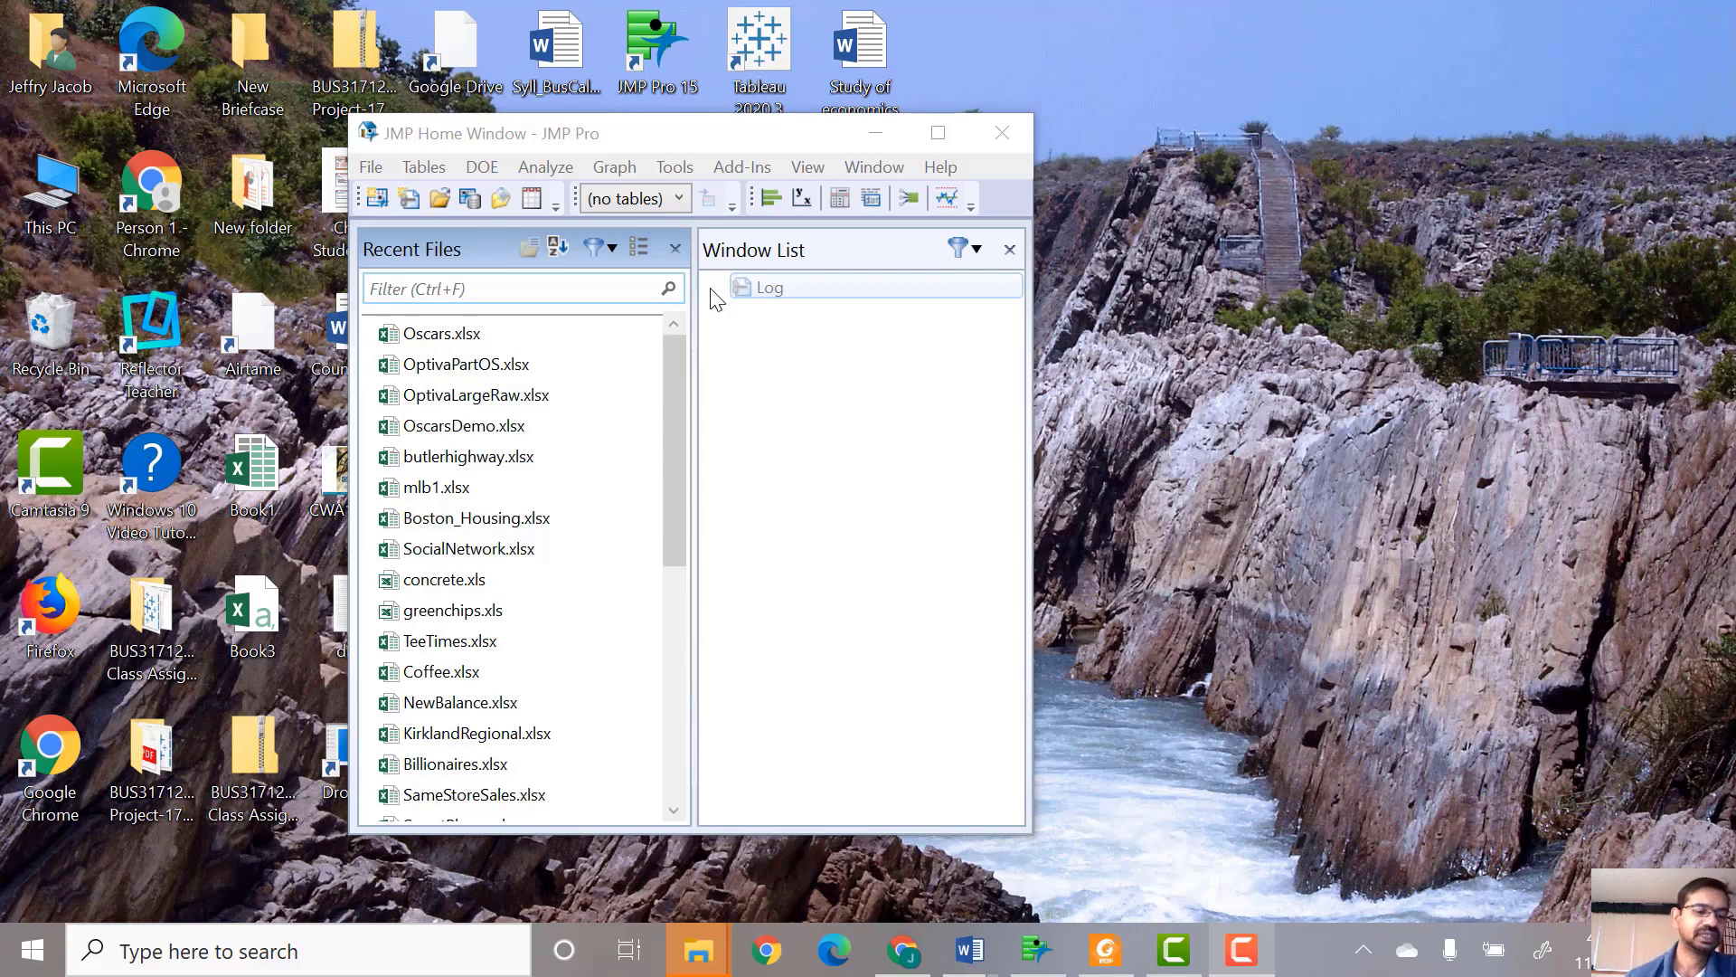
Open OptivaLargeRaw.xlsx from the recent files and import its LoanCustomerData worksheet with the default settings.
double_click(463, 398)
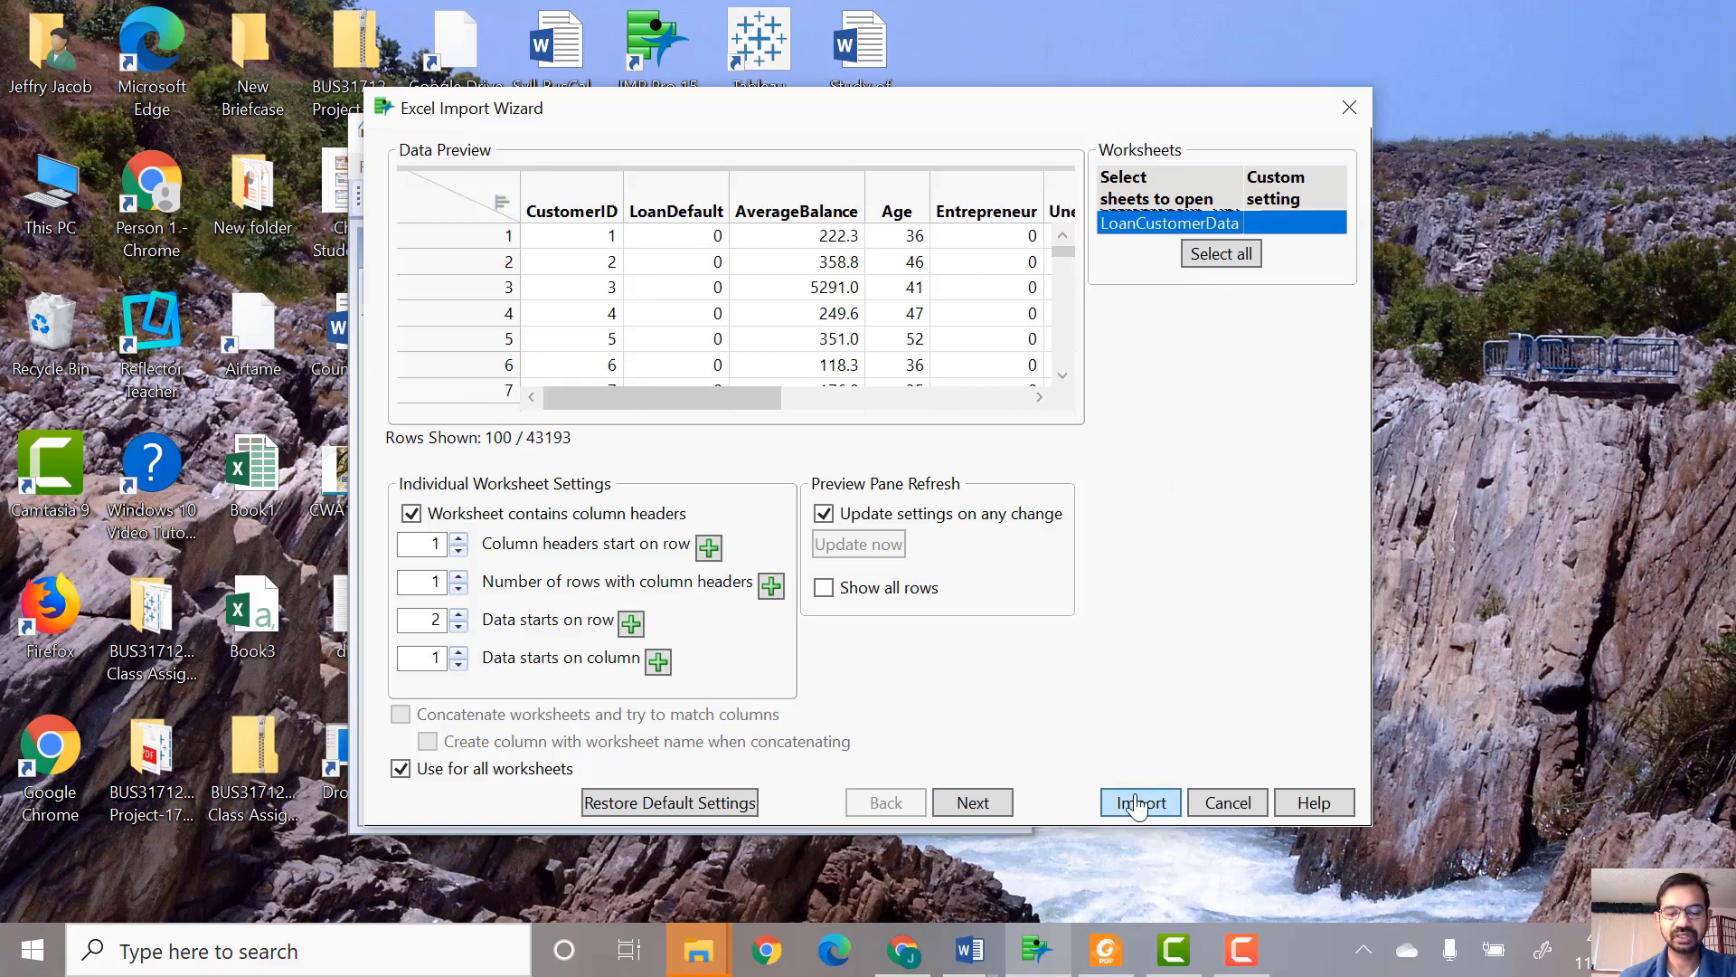
click(1138, 803)
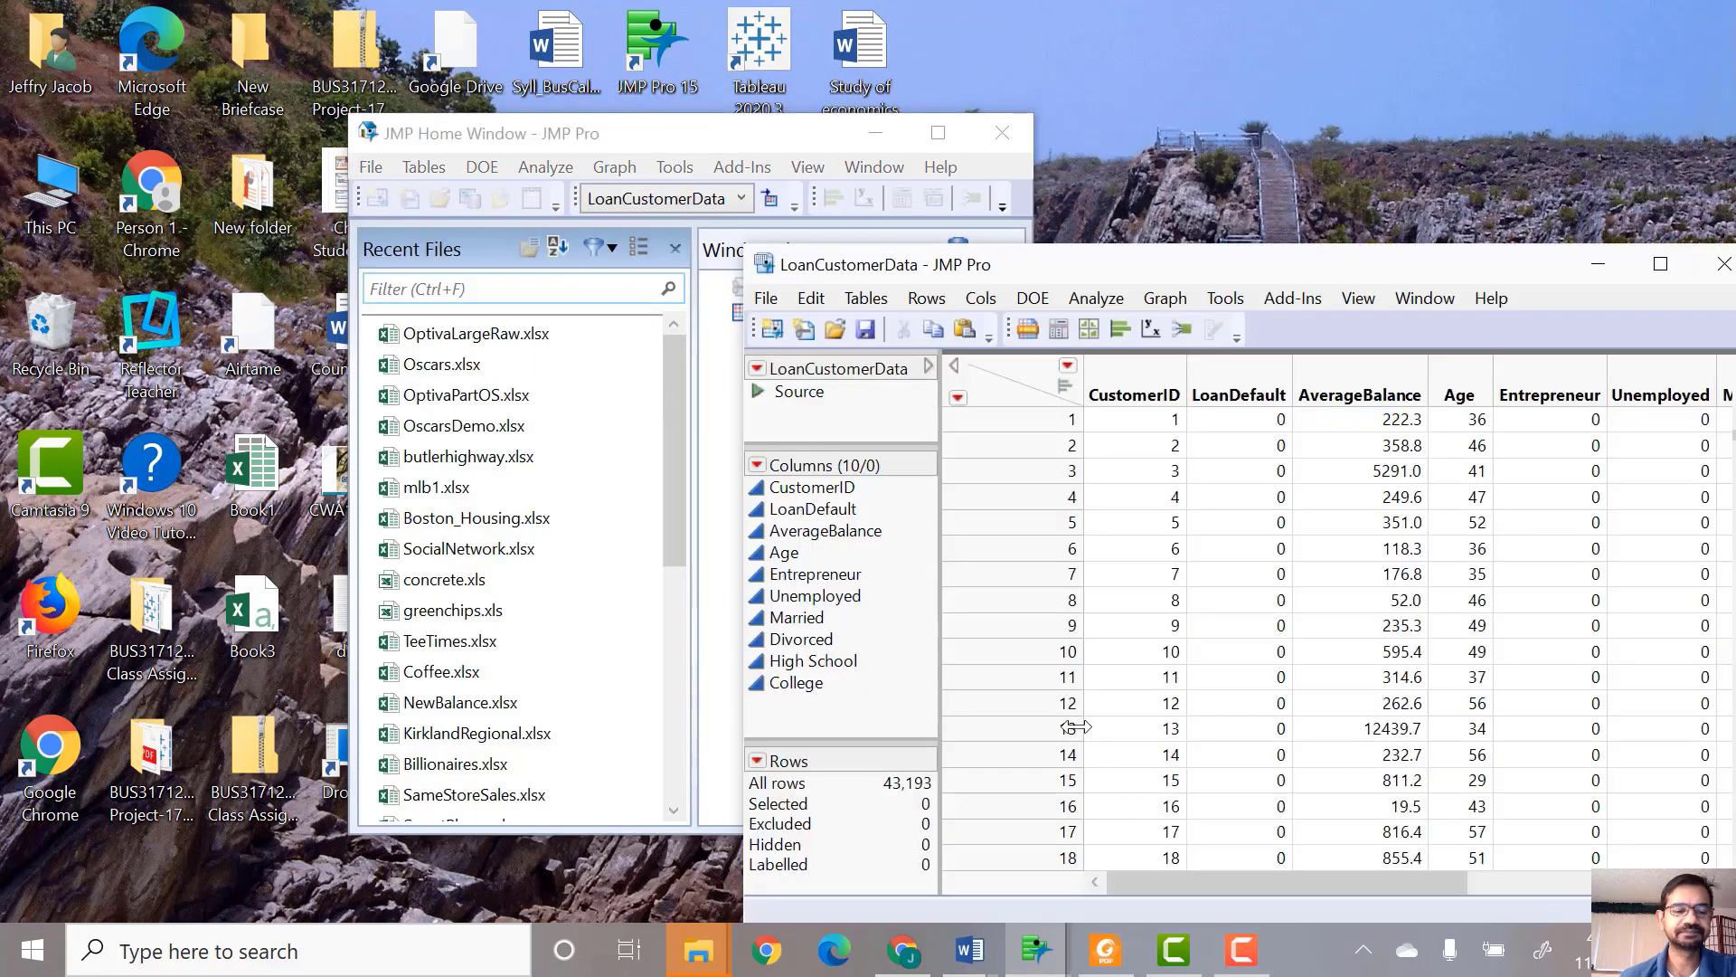
drag(1201, 260, 701, 92)
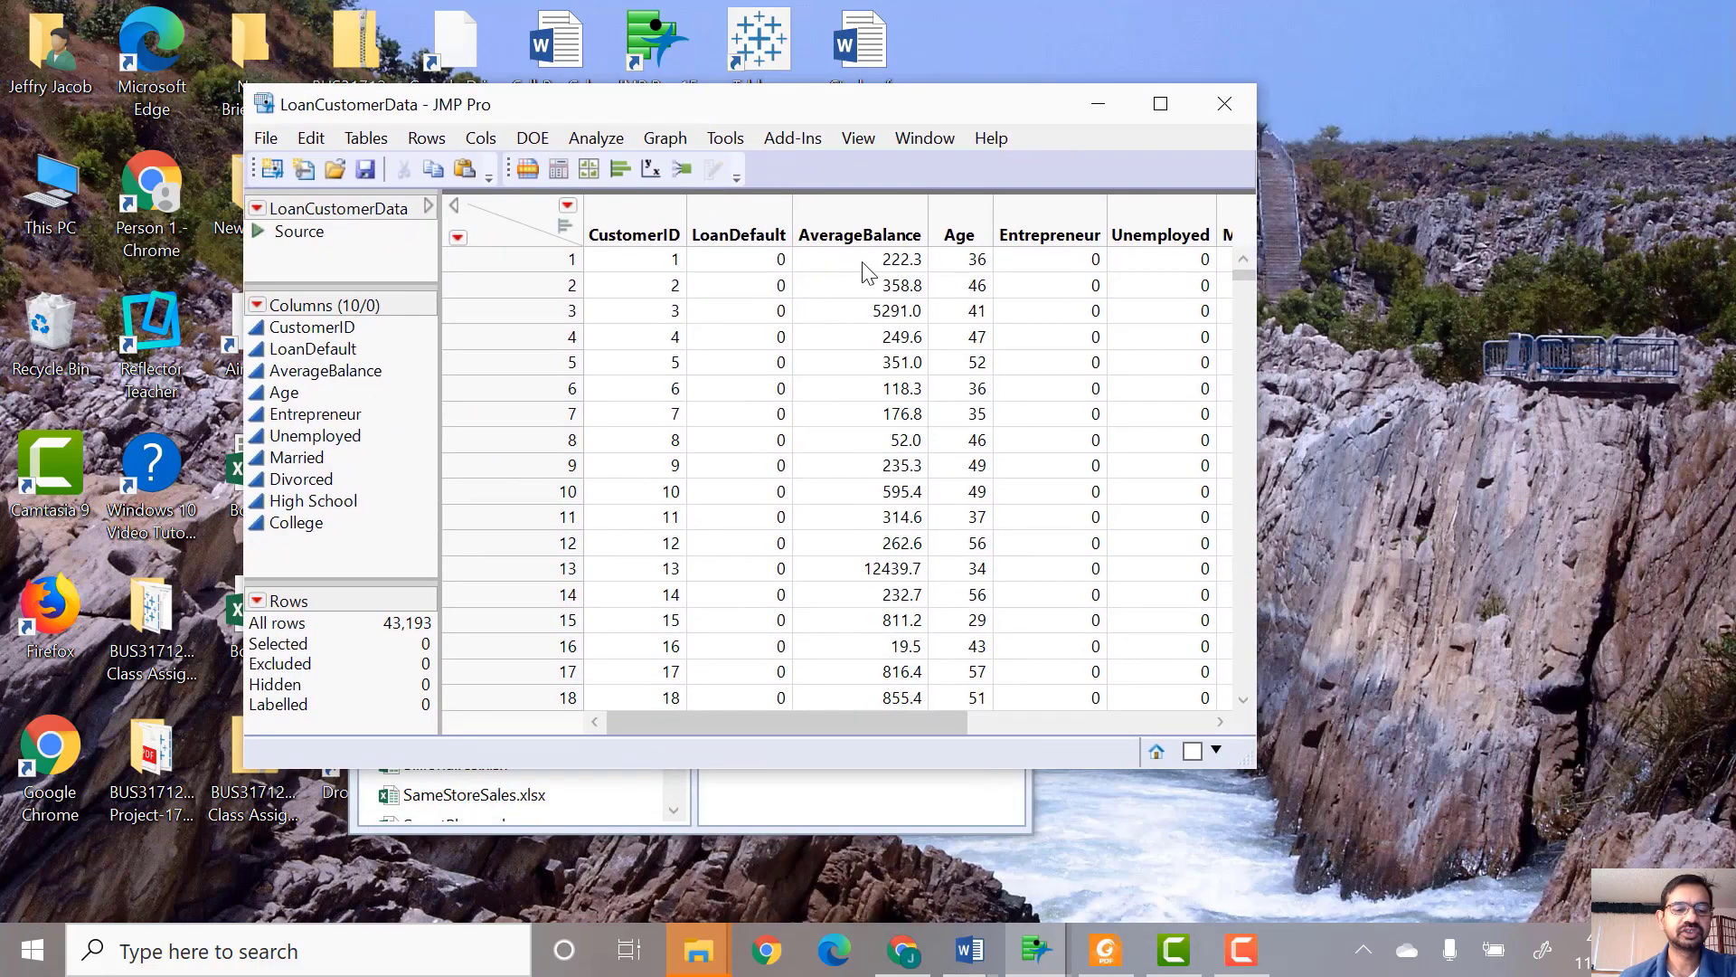
click(729, 230)
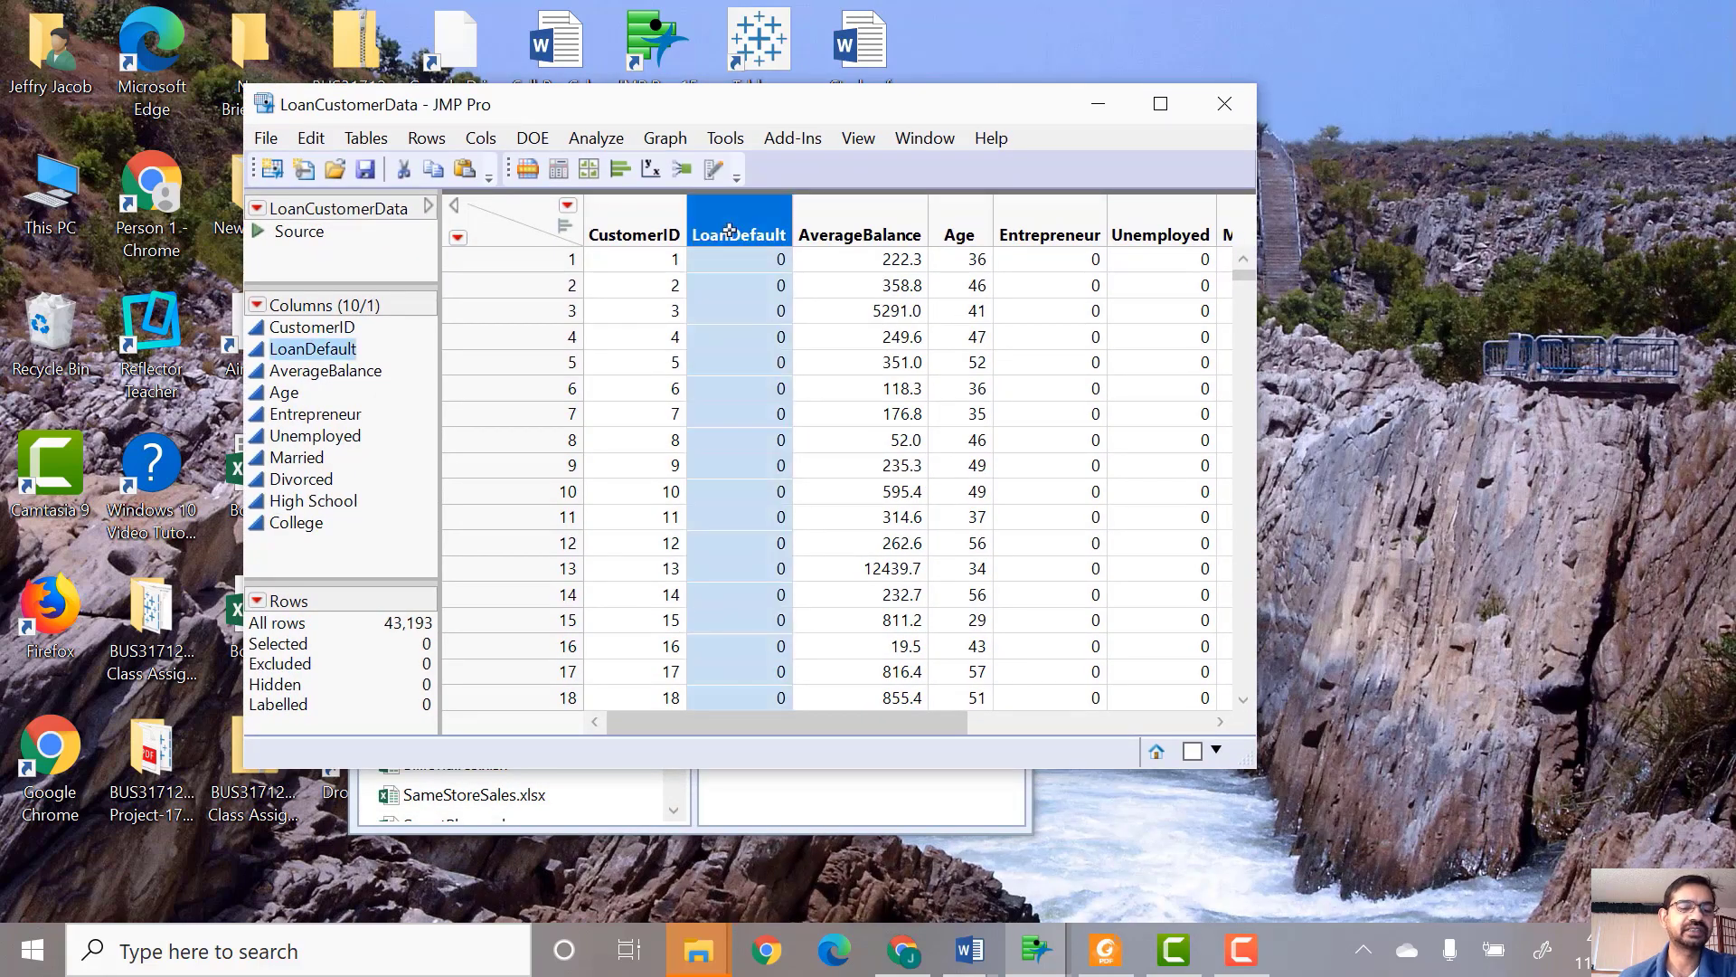
click(597, 139)
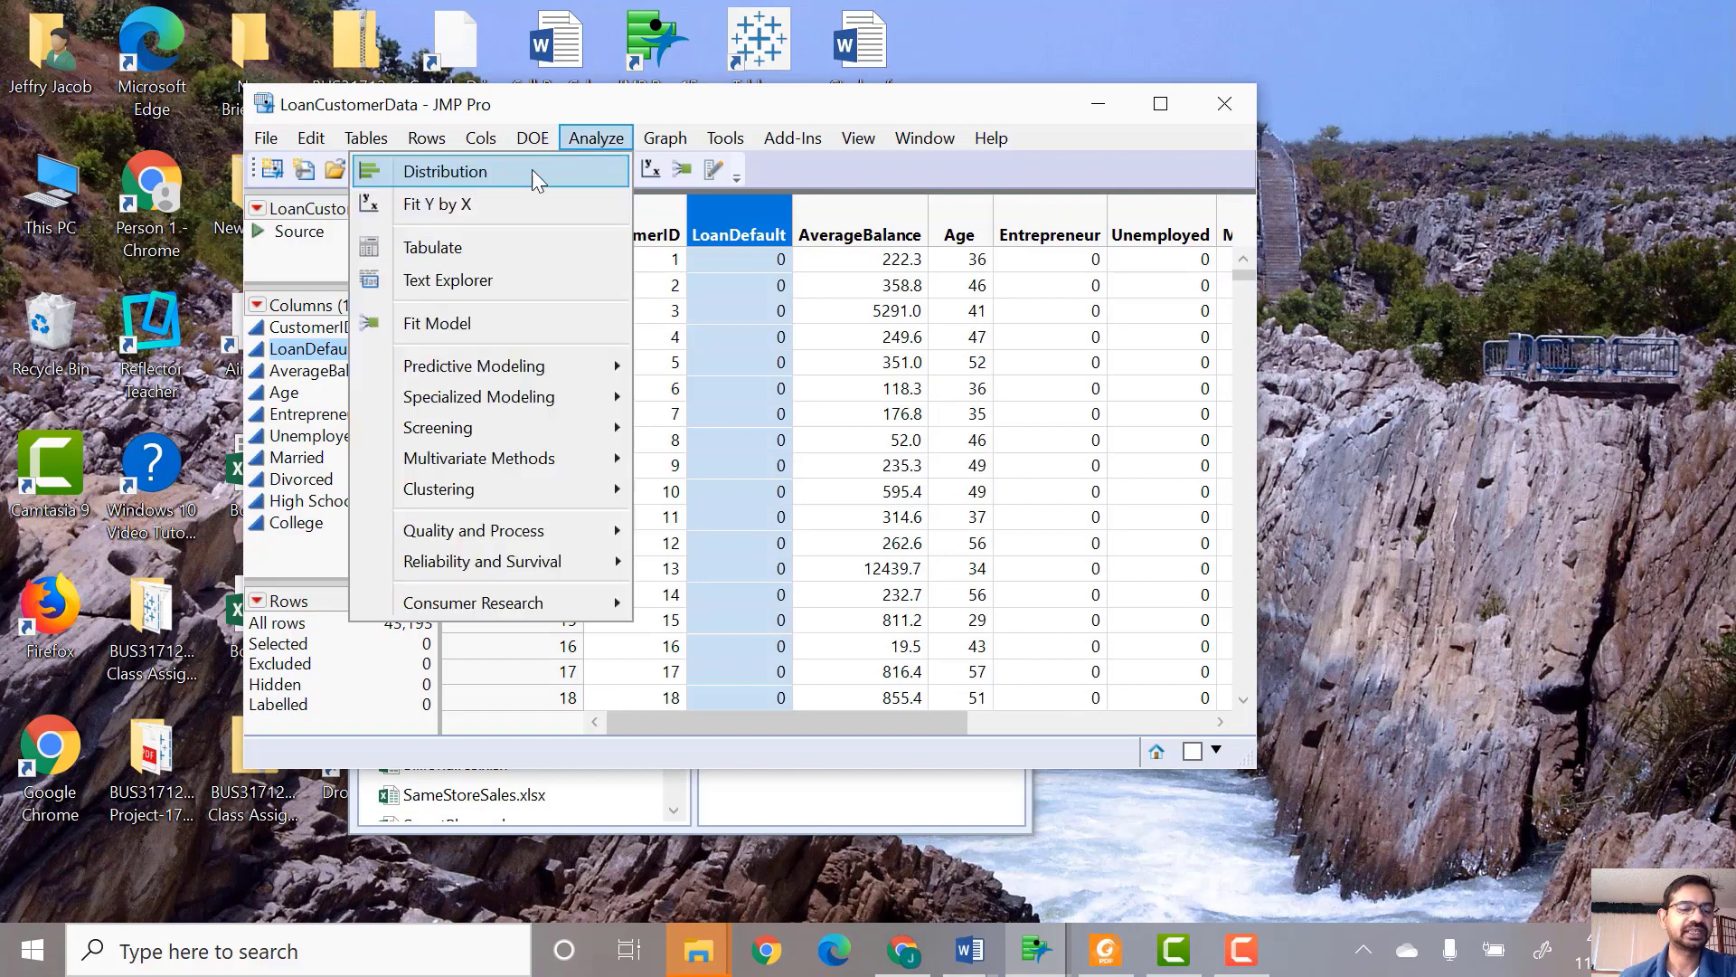
click(456, 166)
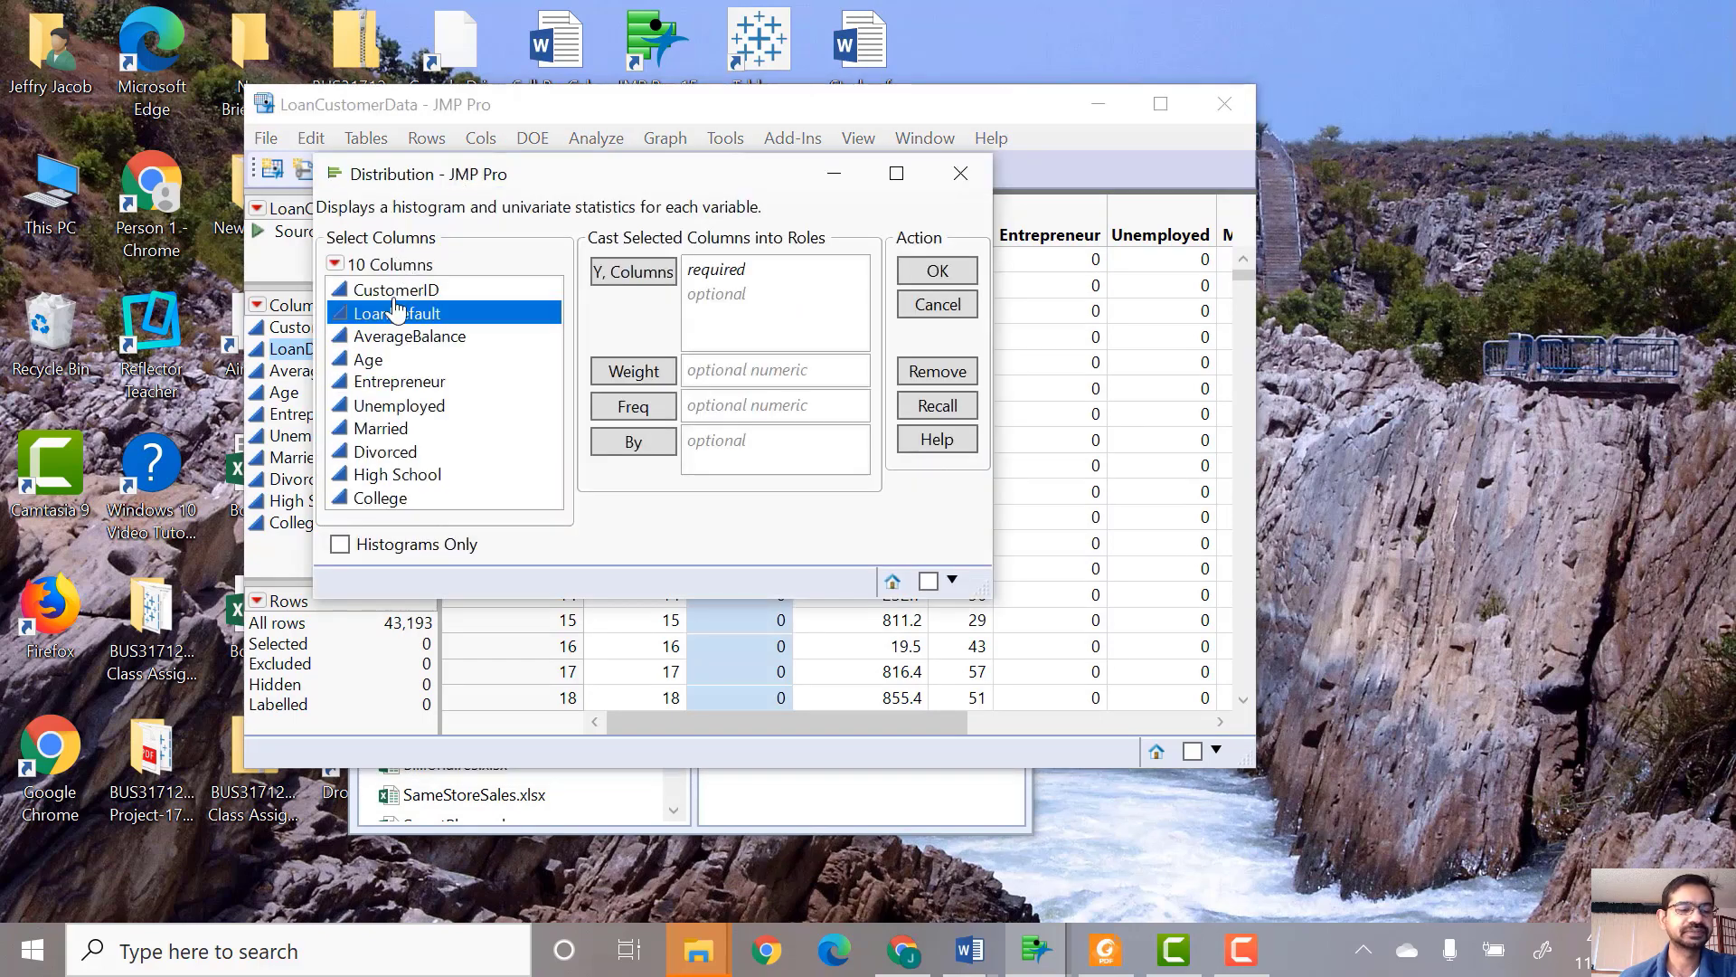
drag(396, 313, 474, 310)
click(961, 175)
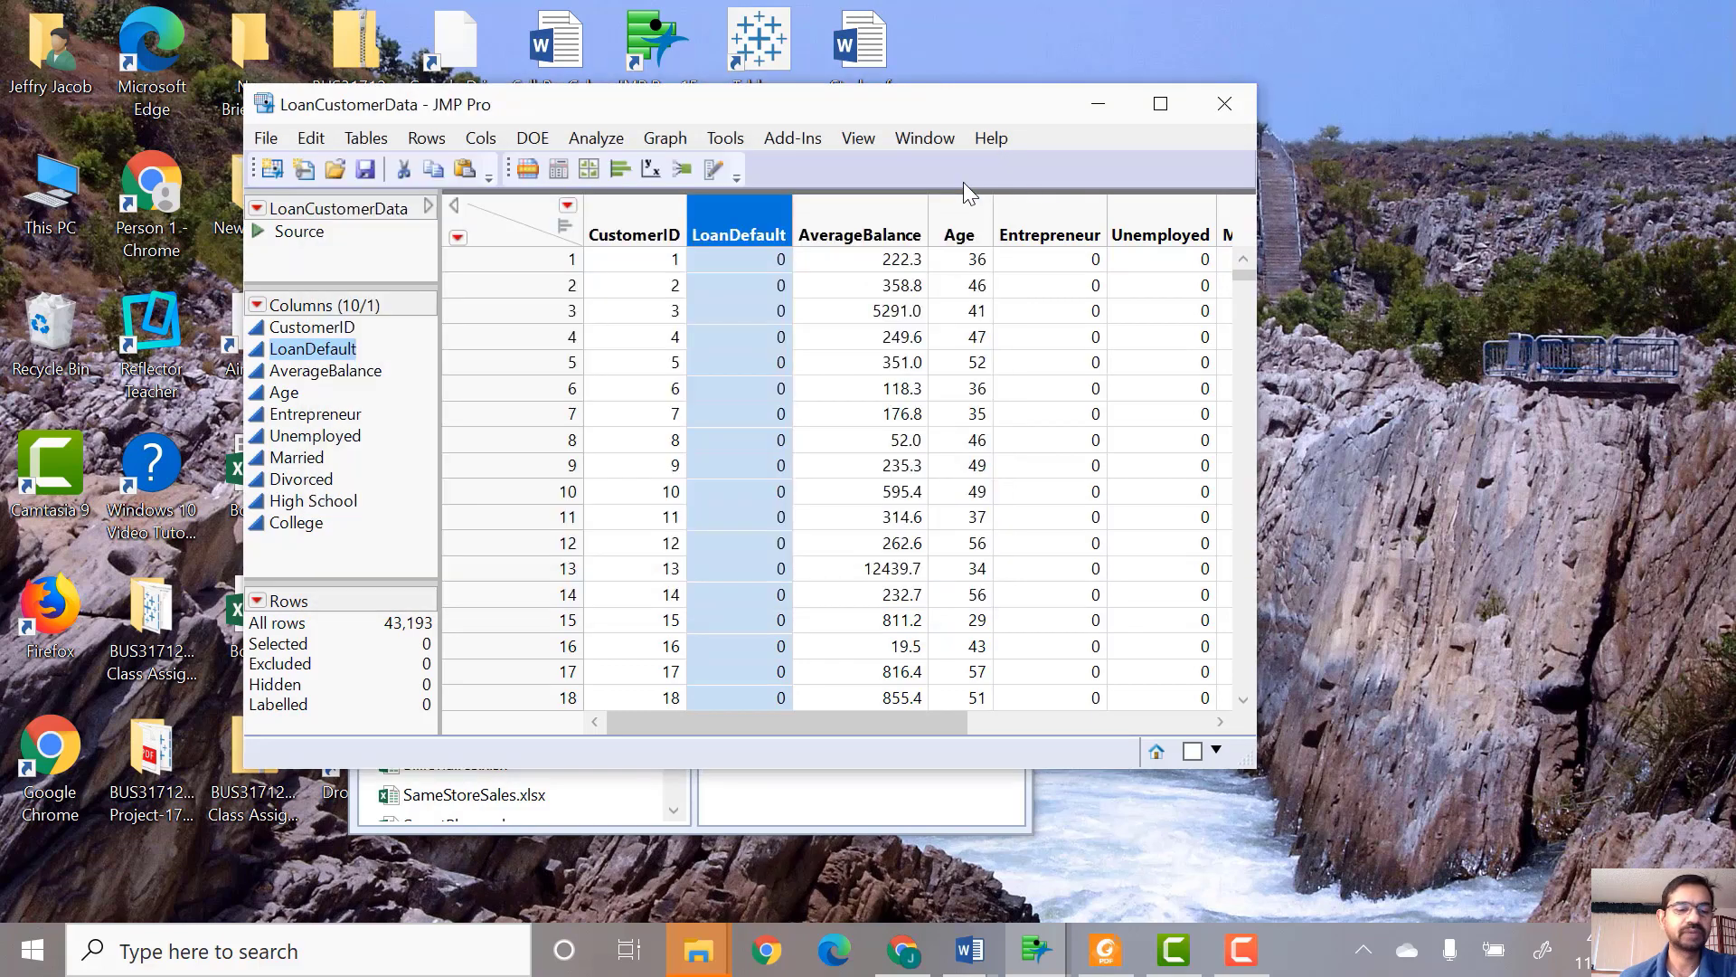
Change the LoanDefault column's data type to Character with the Nominal modeling type.
right_click(313, 357)
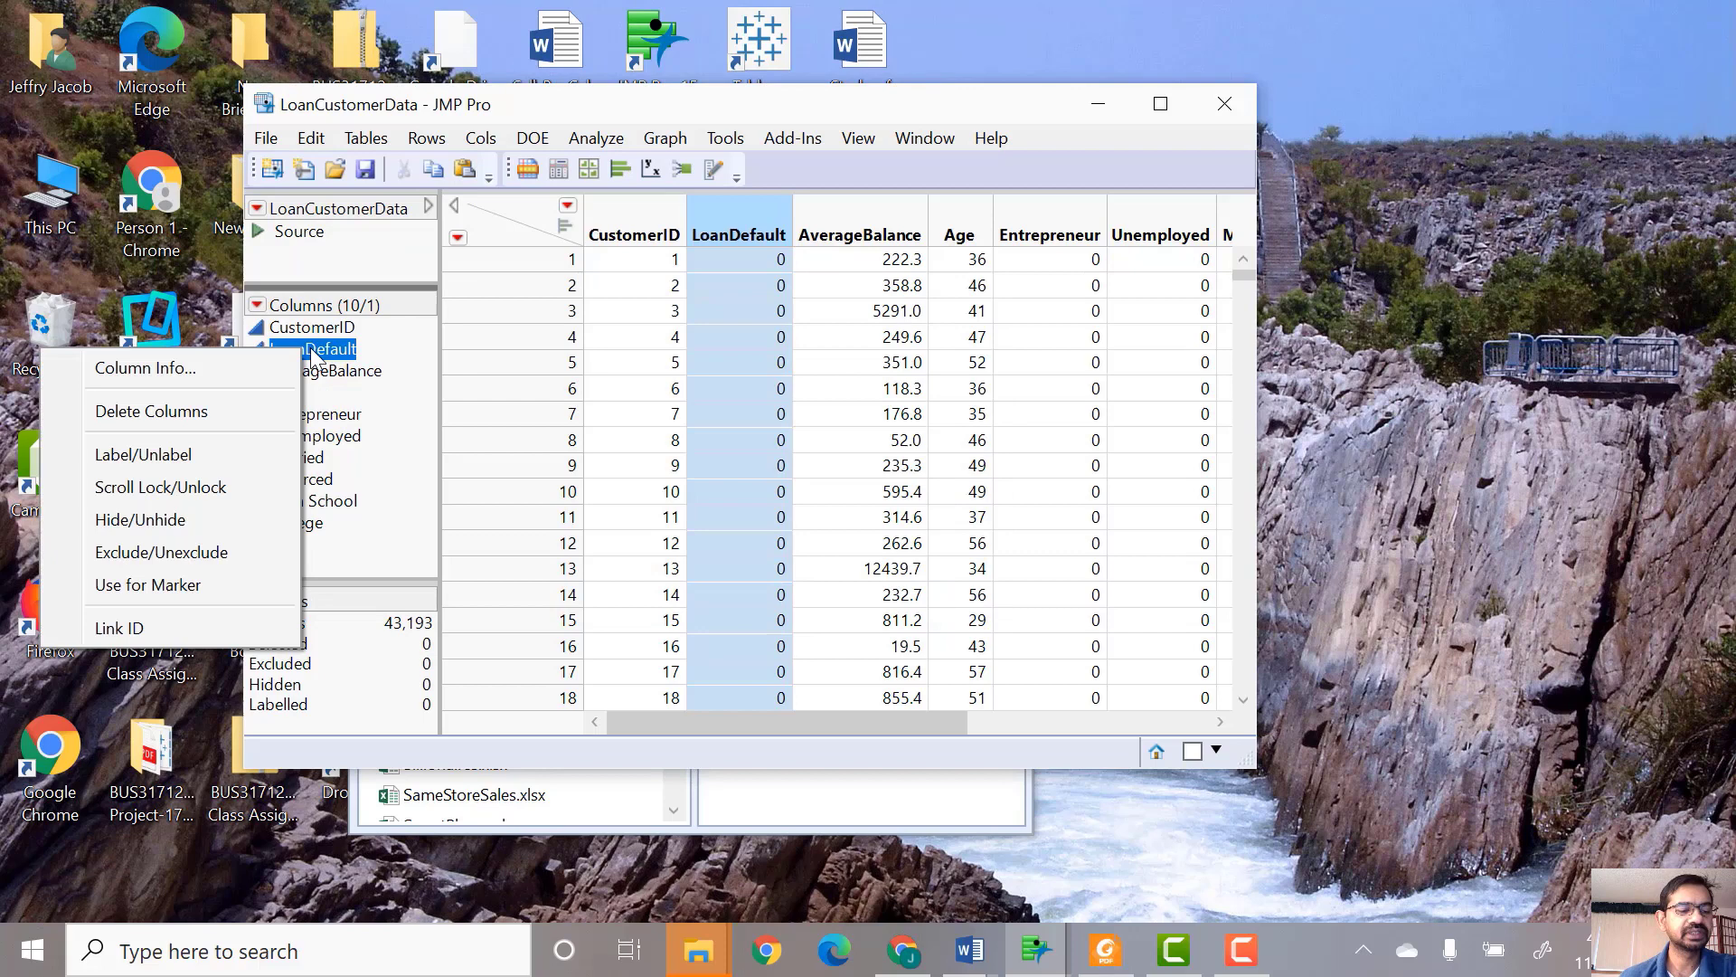
click(176, 367)
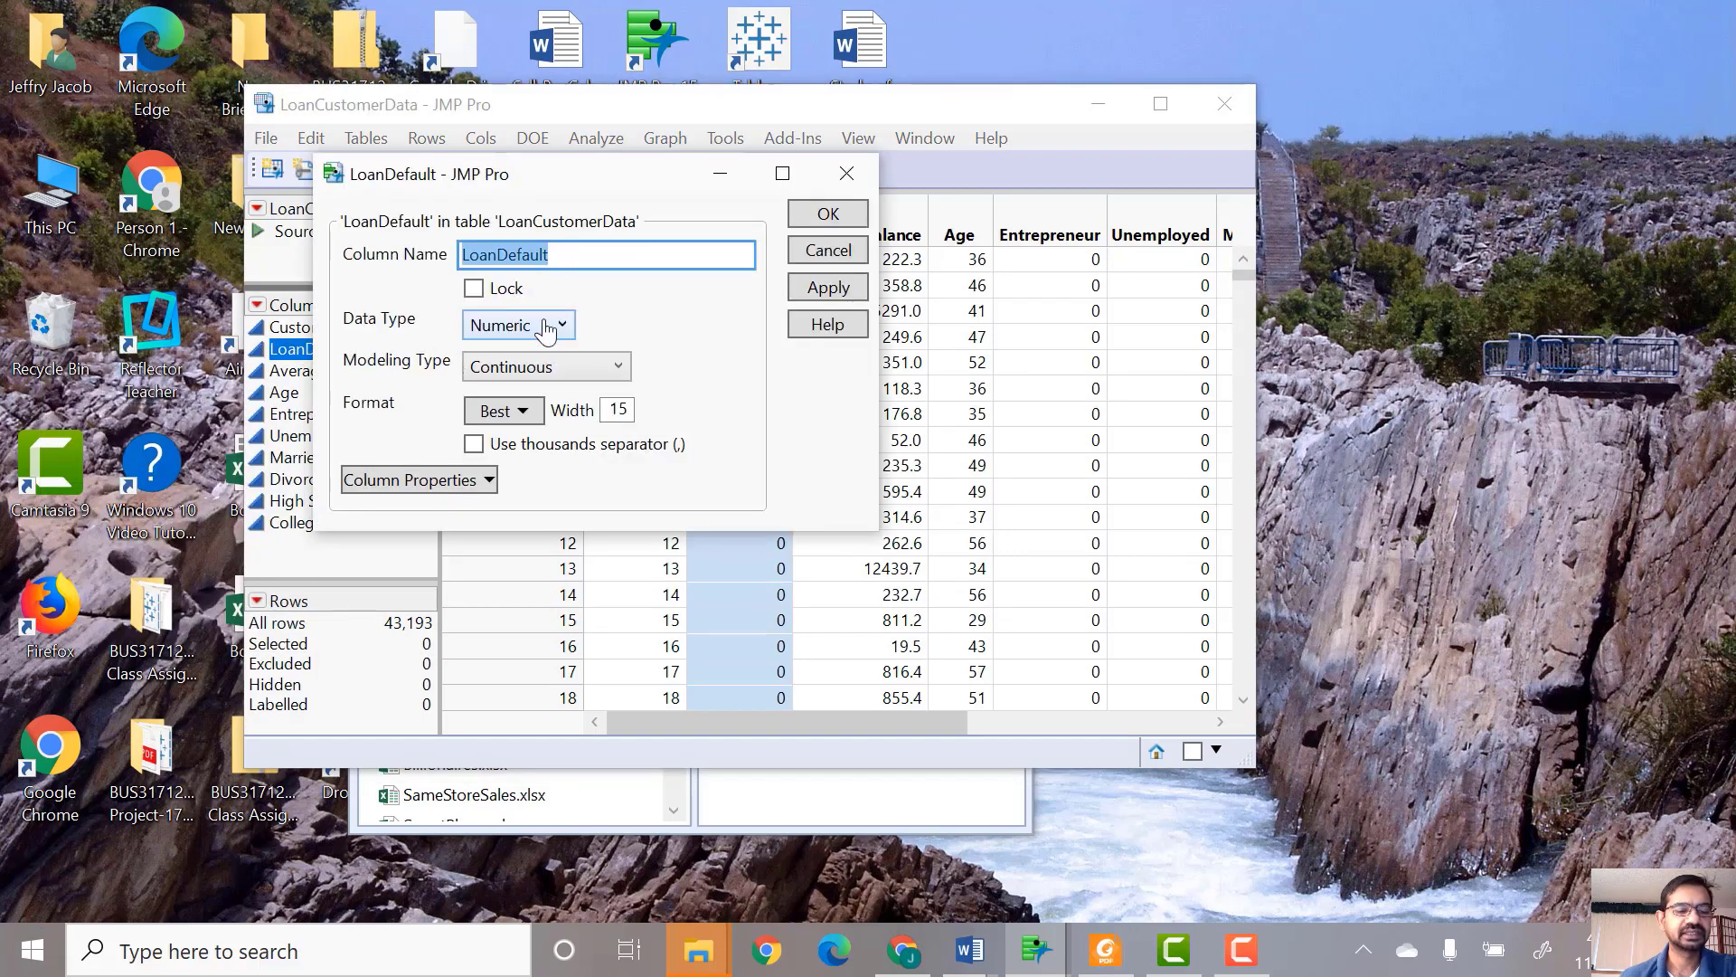
click(545, 327)
click(521, 384)
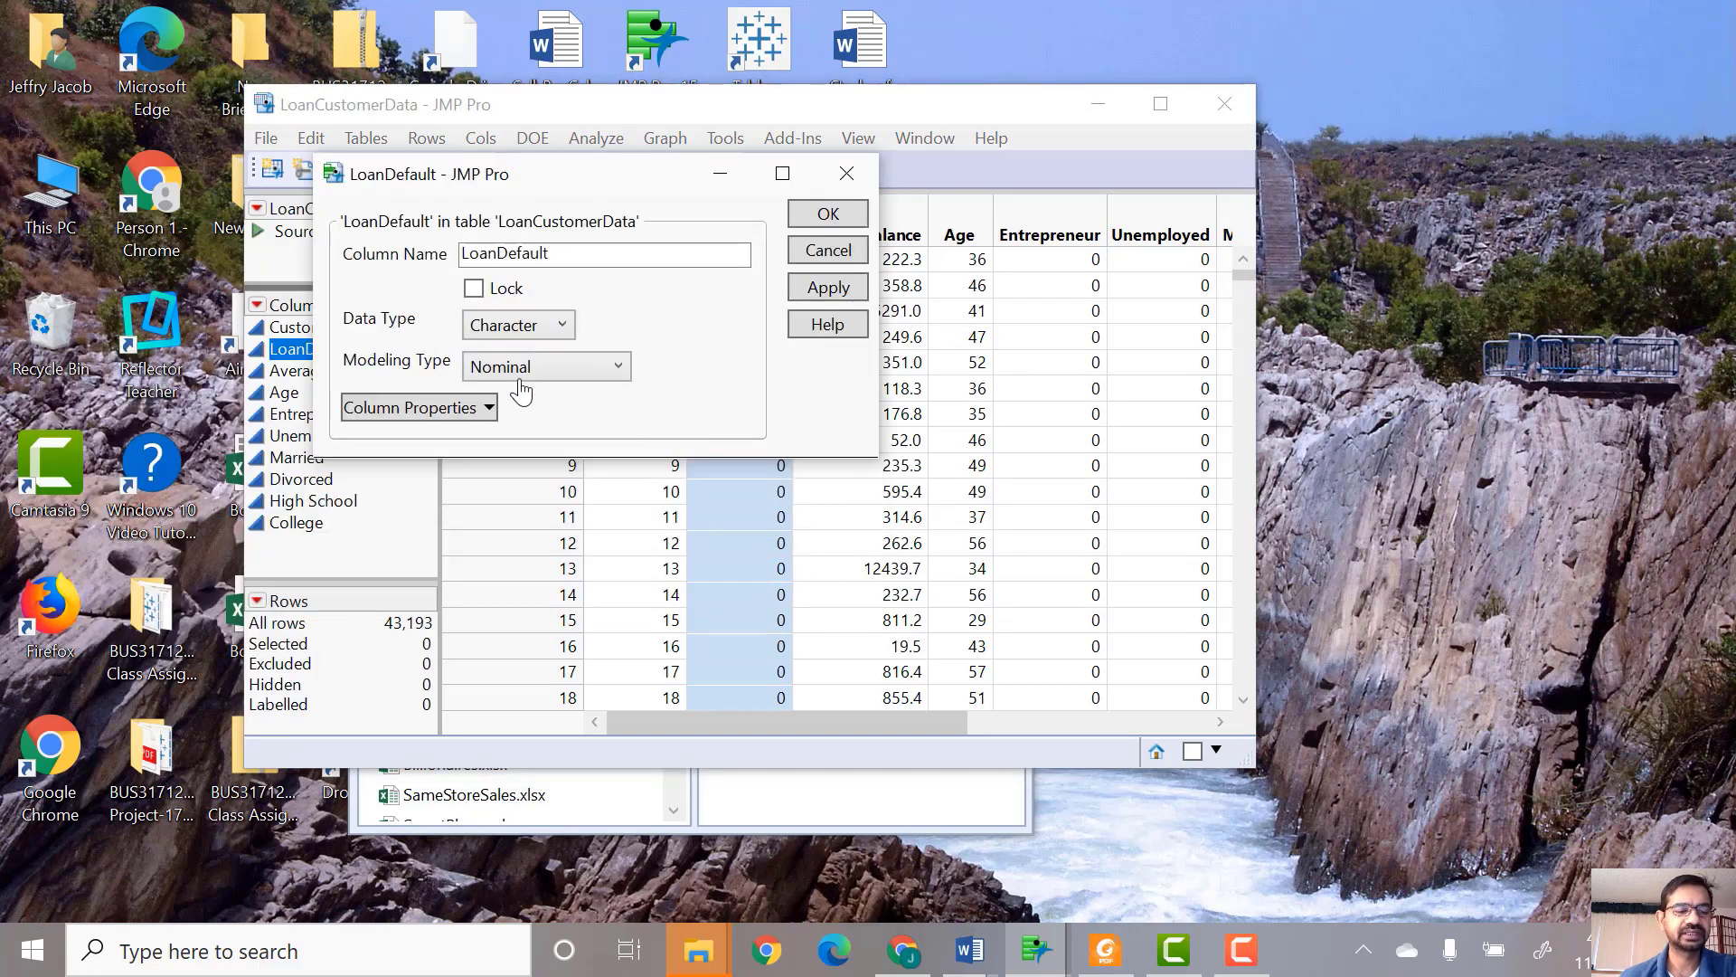
click(839, 214)
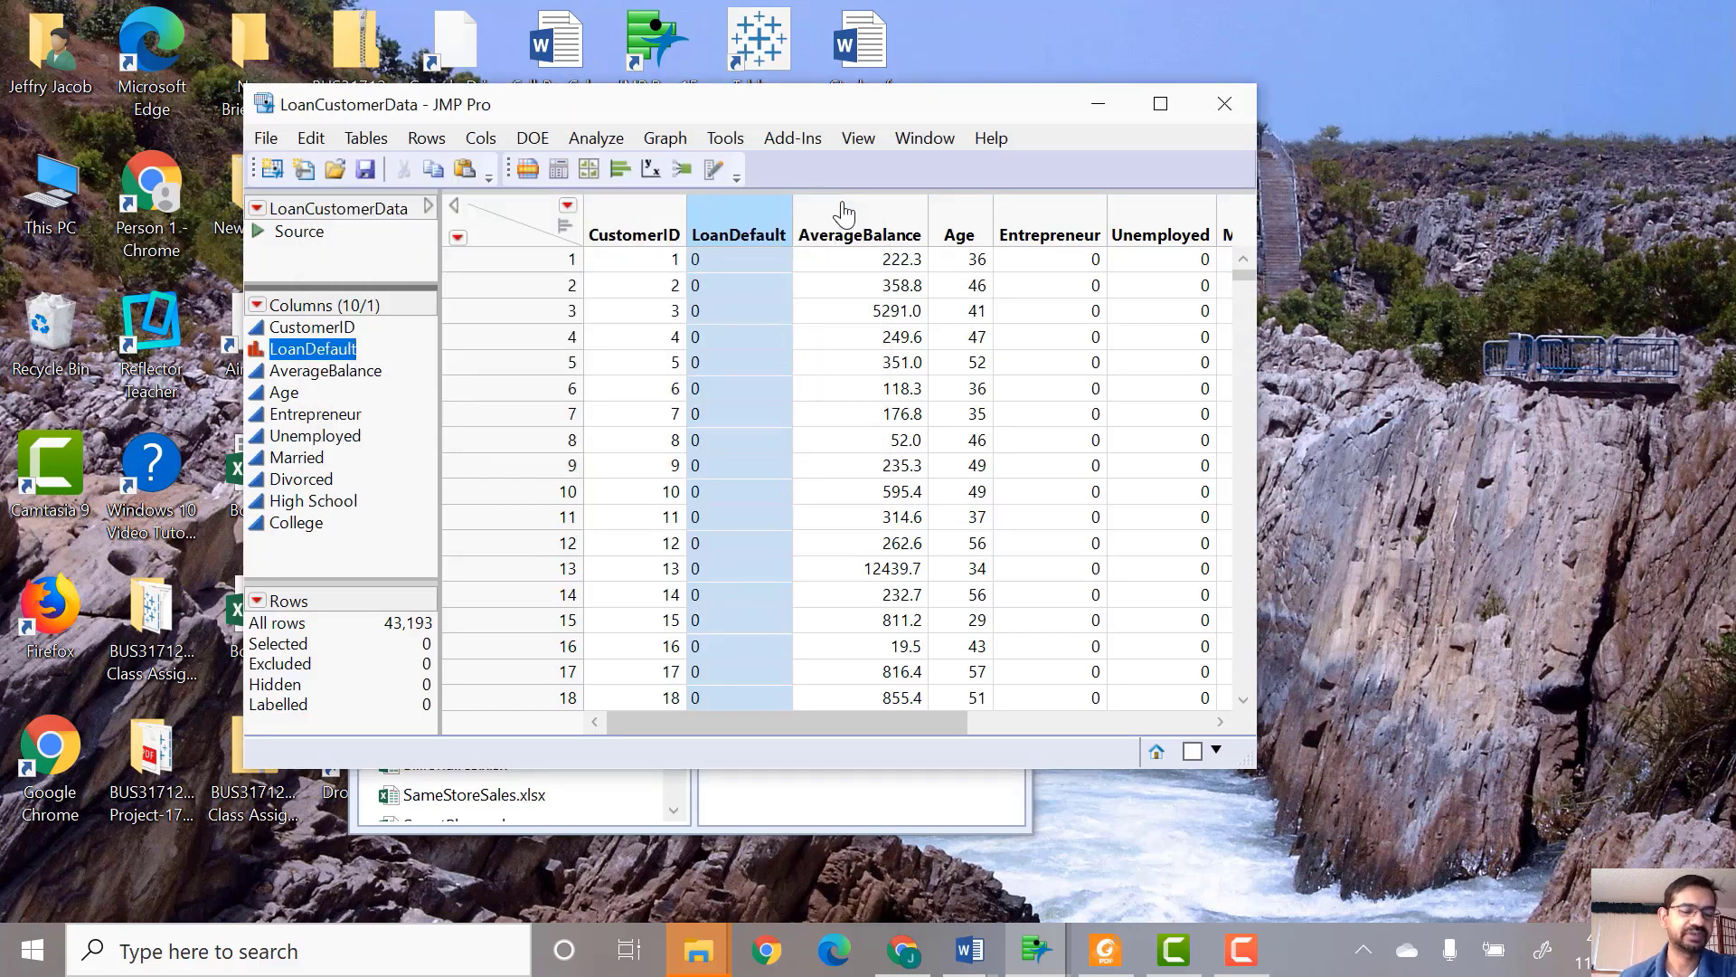
Run a Distribution analysis on LoanDefault, examine its histogram and frequencies, and close the report.
click(620, 148)
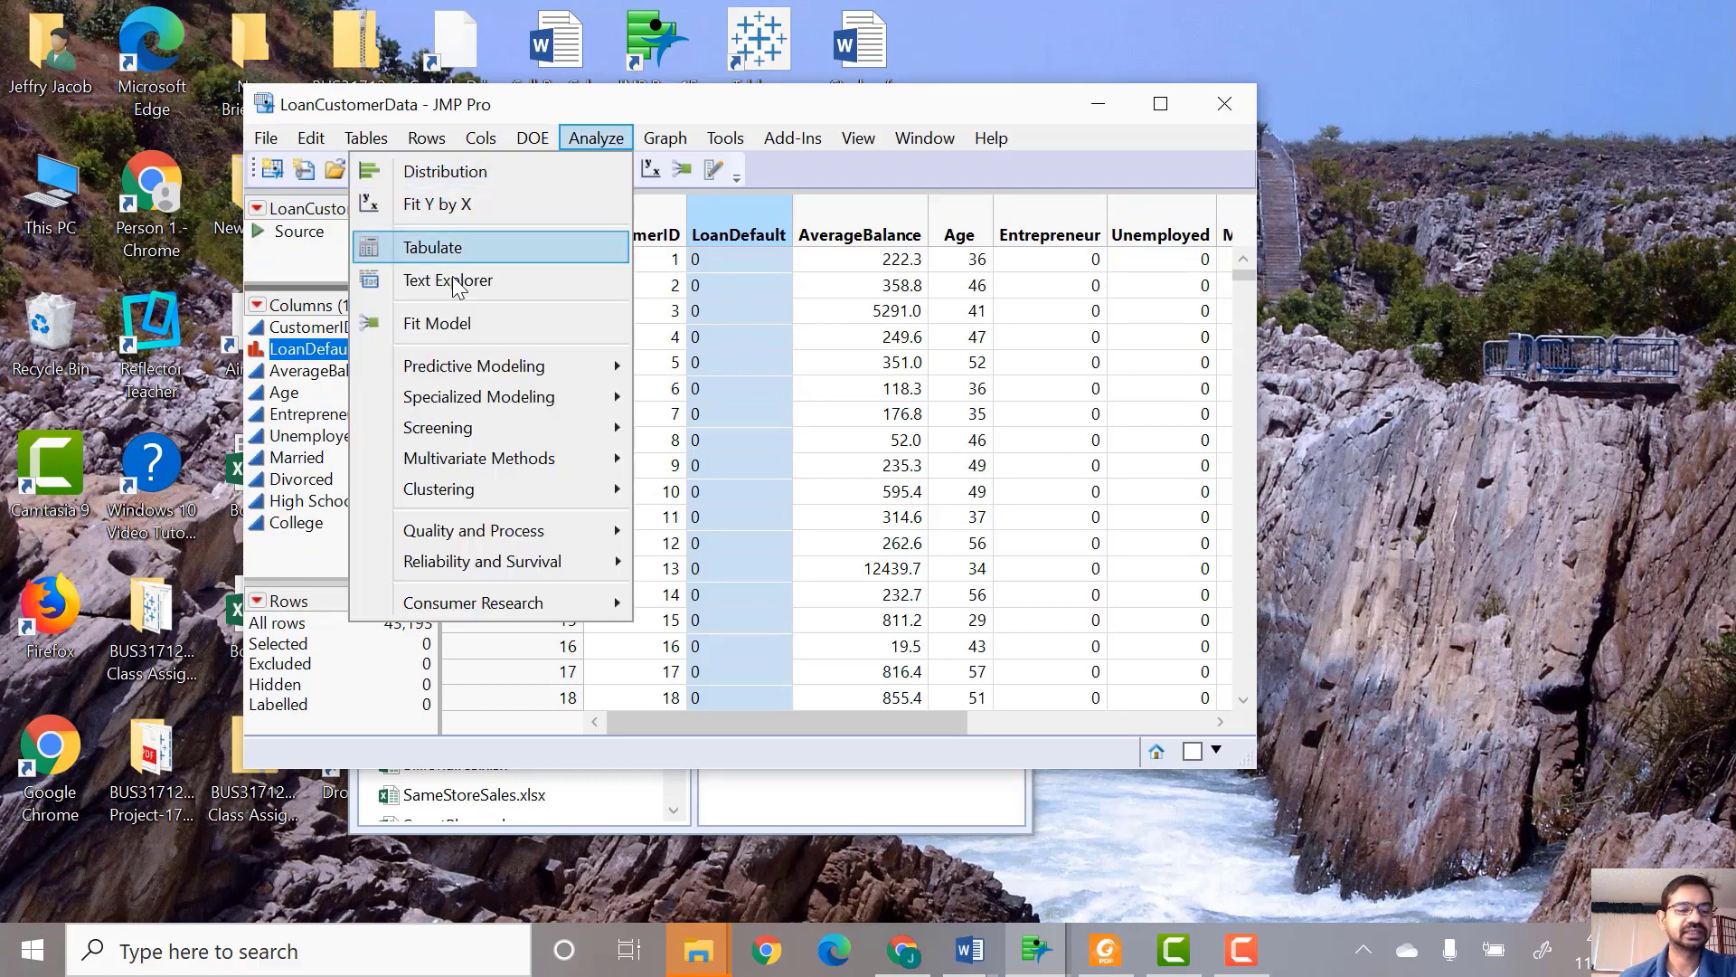
click(432, 174)
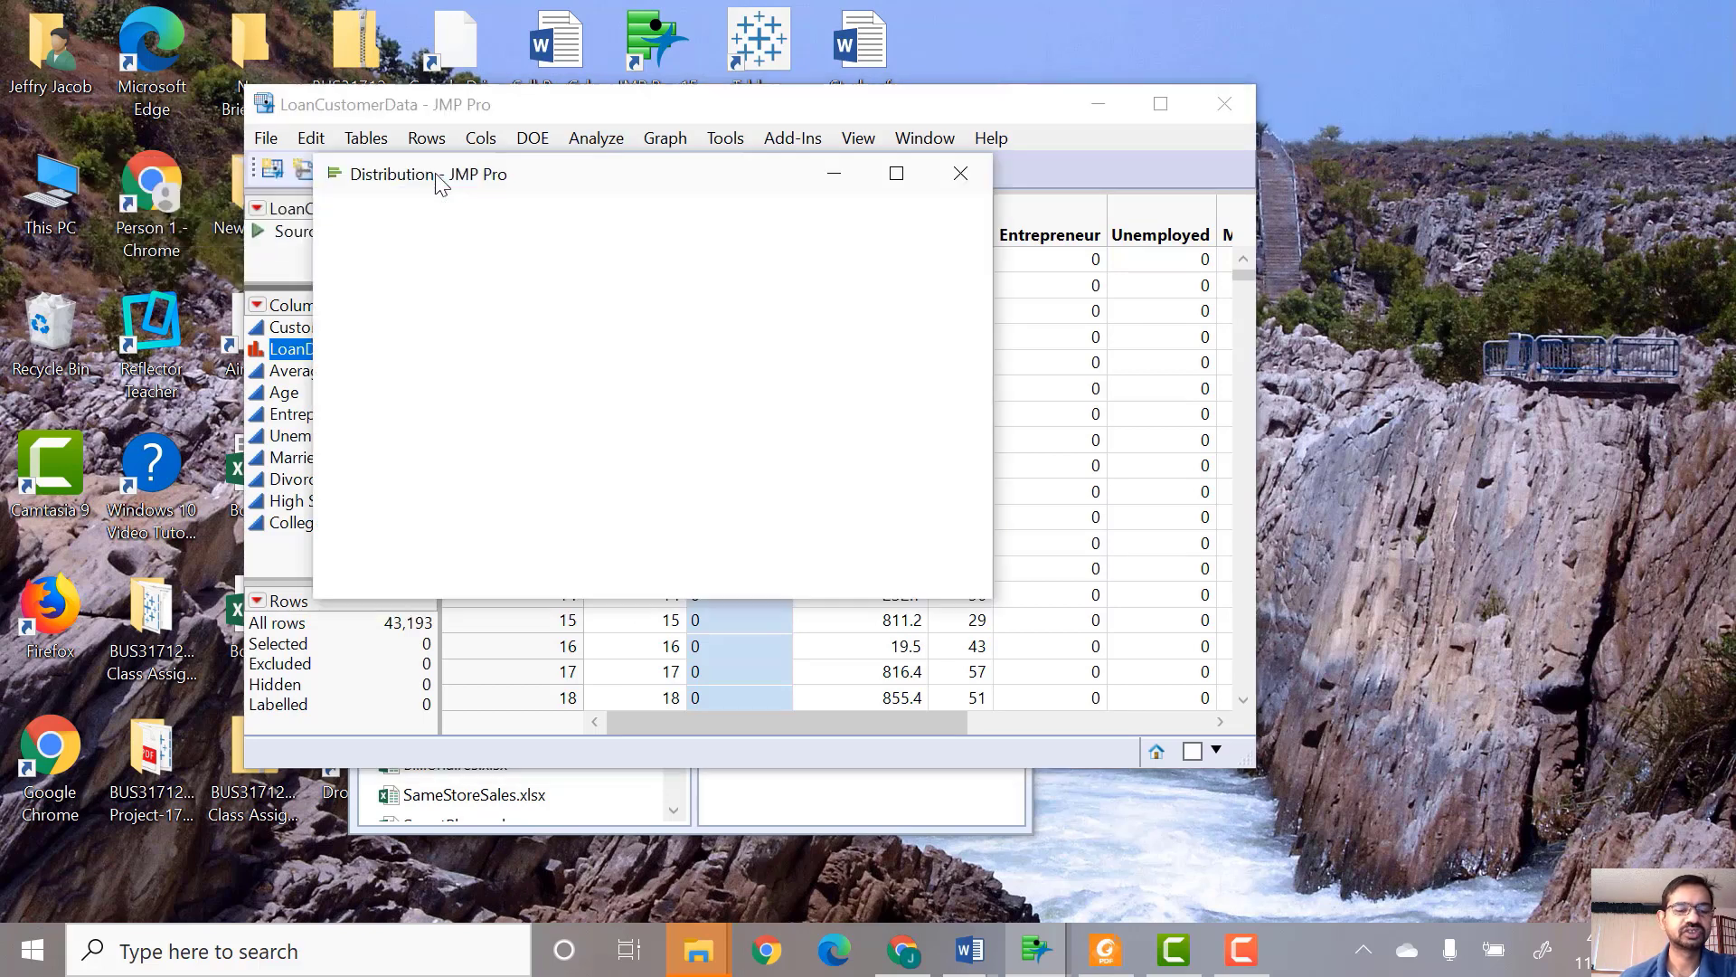
drag(398, 307, 715, 294)
click(938, 271)
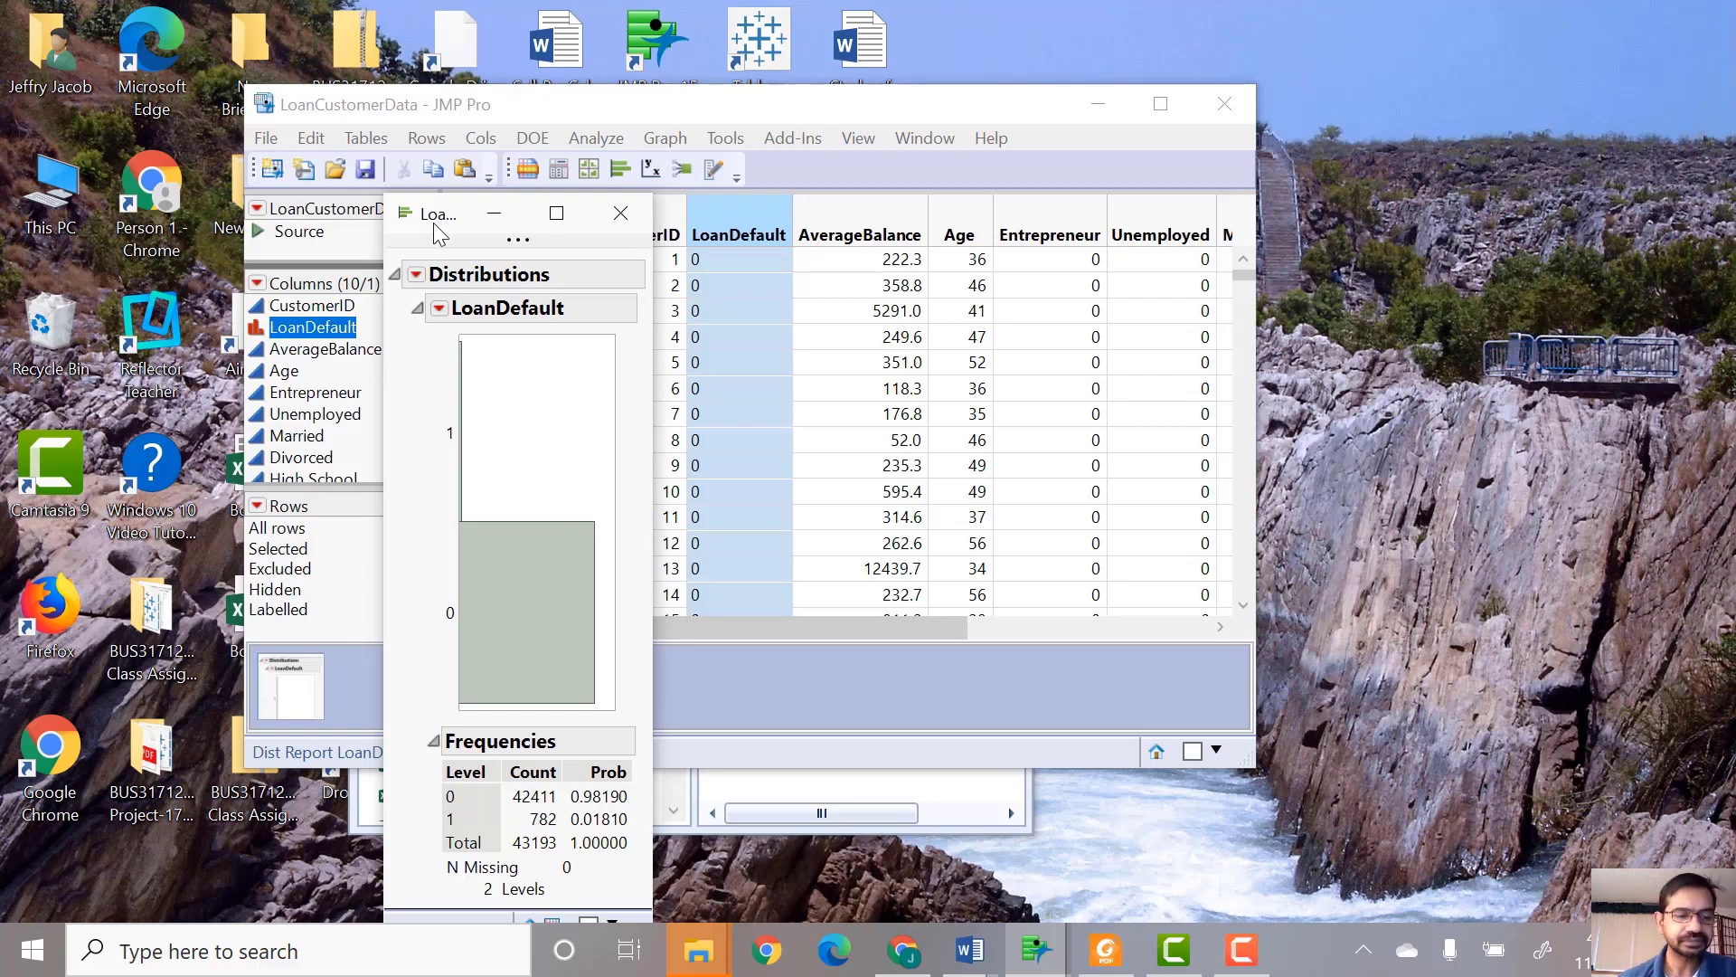
drag(433, 222, 467, 98)
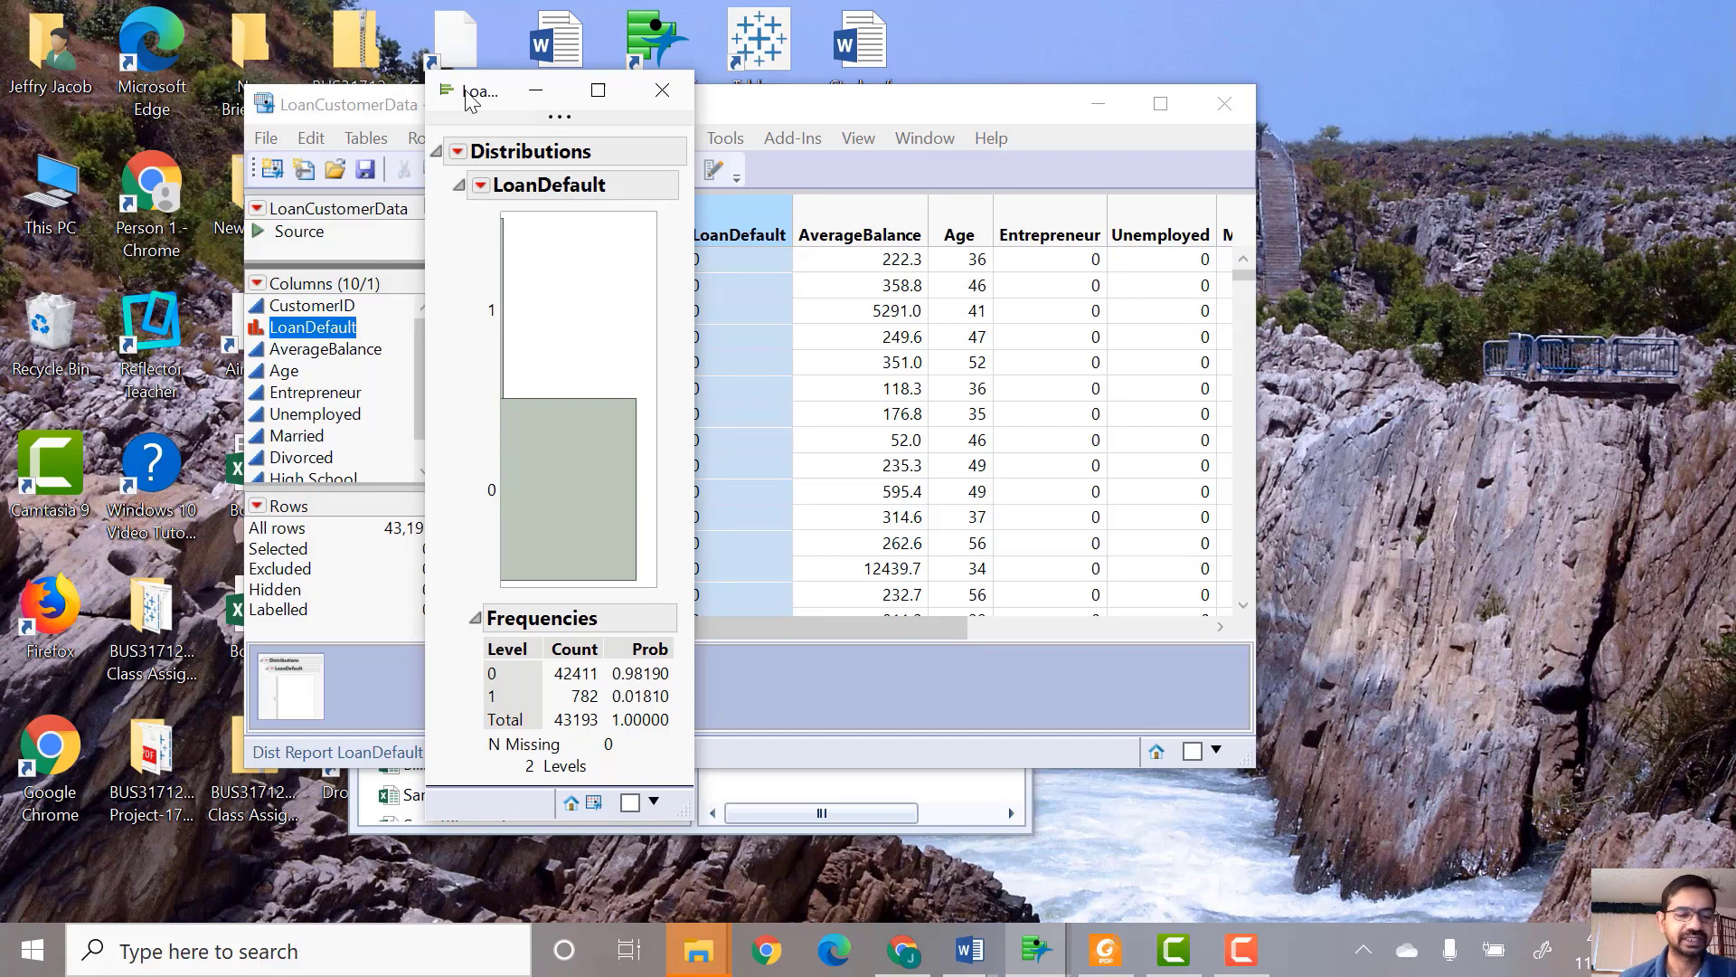
click(655, 96)
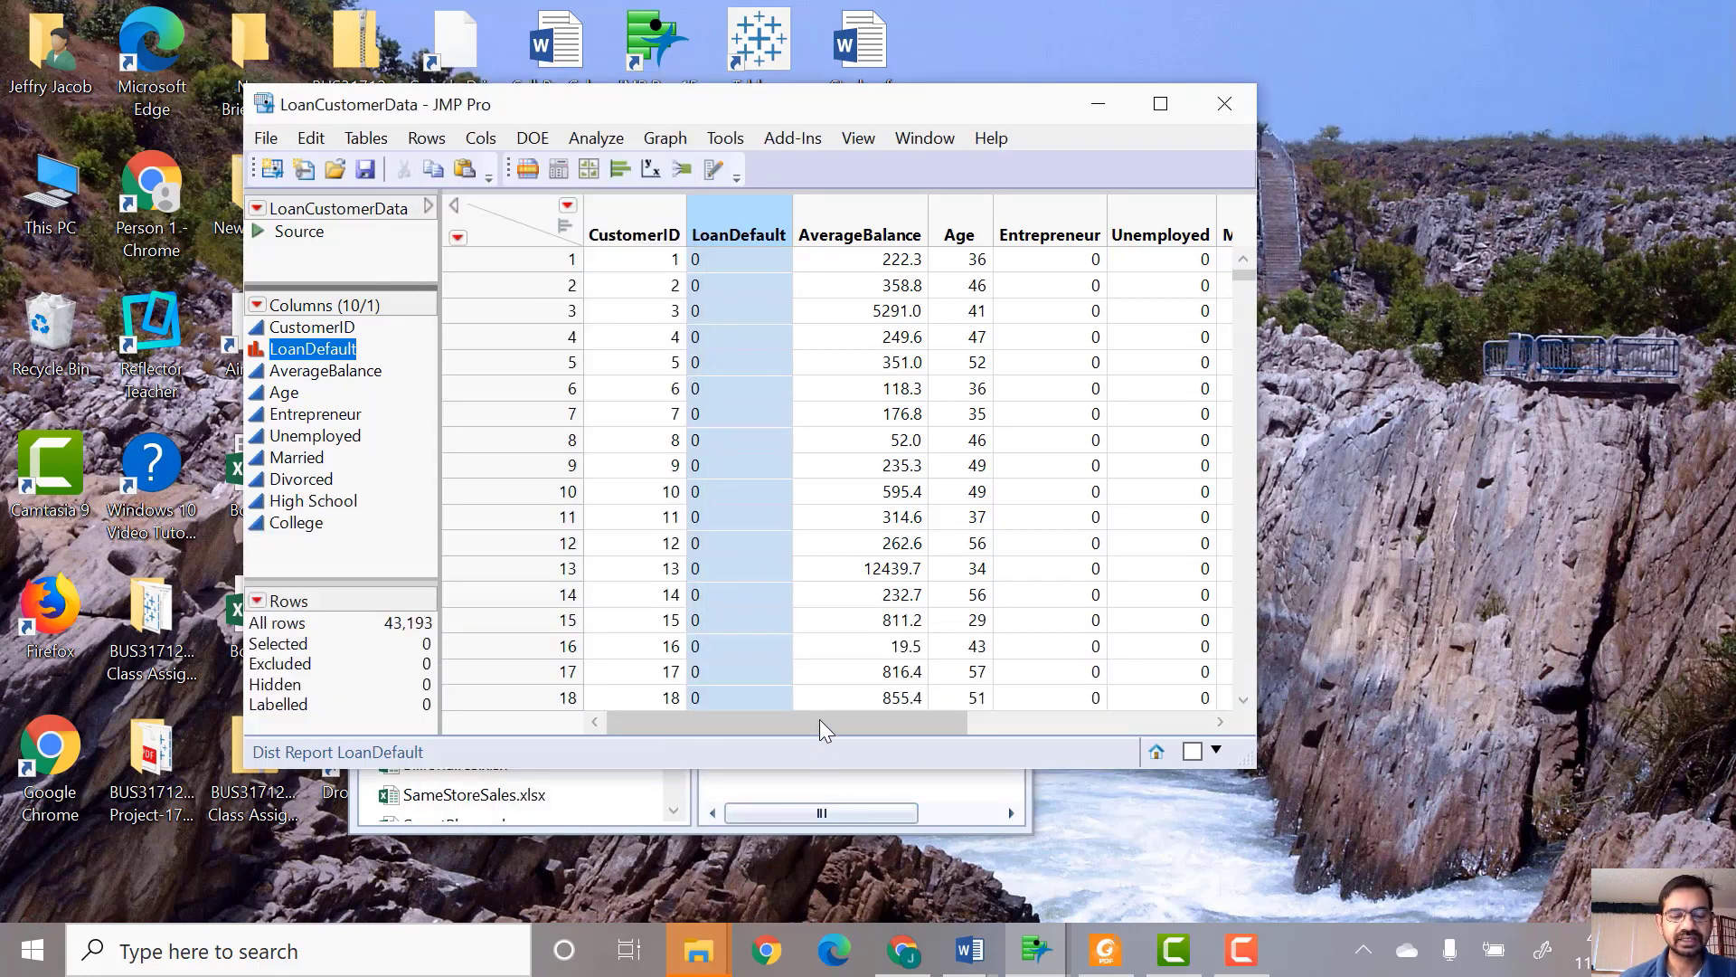
Reset the random seed to 9876 using the Random Seed Reset add-in.
drag(821, 721, 670, 759)
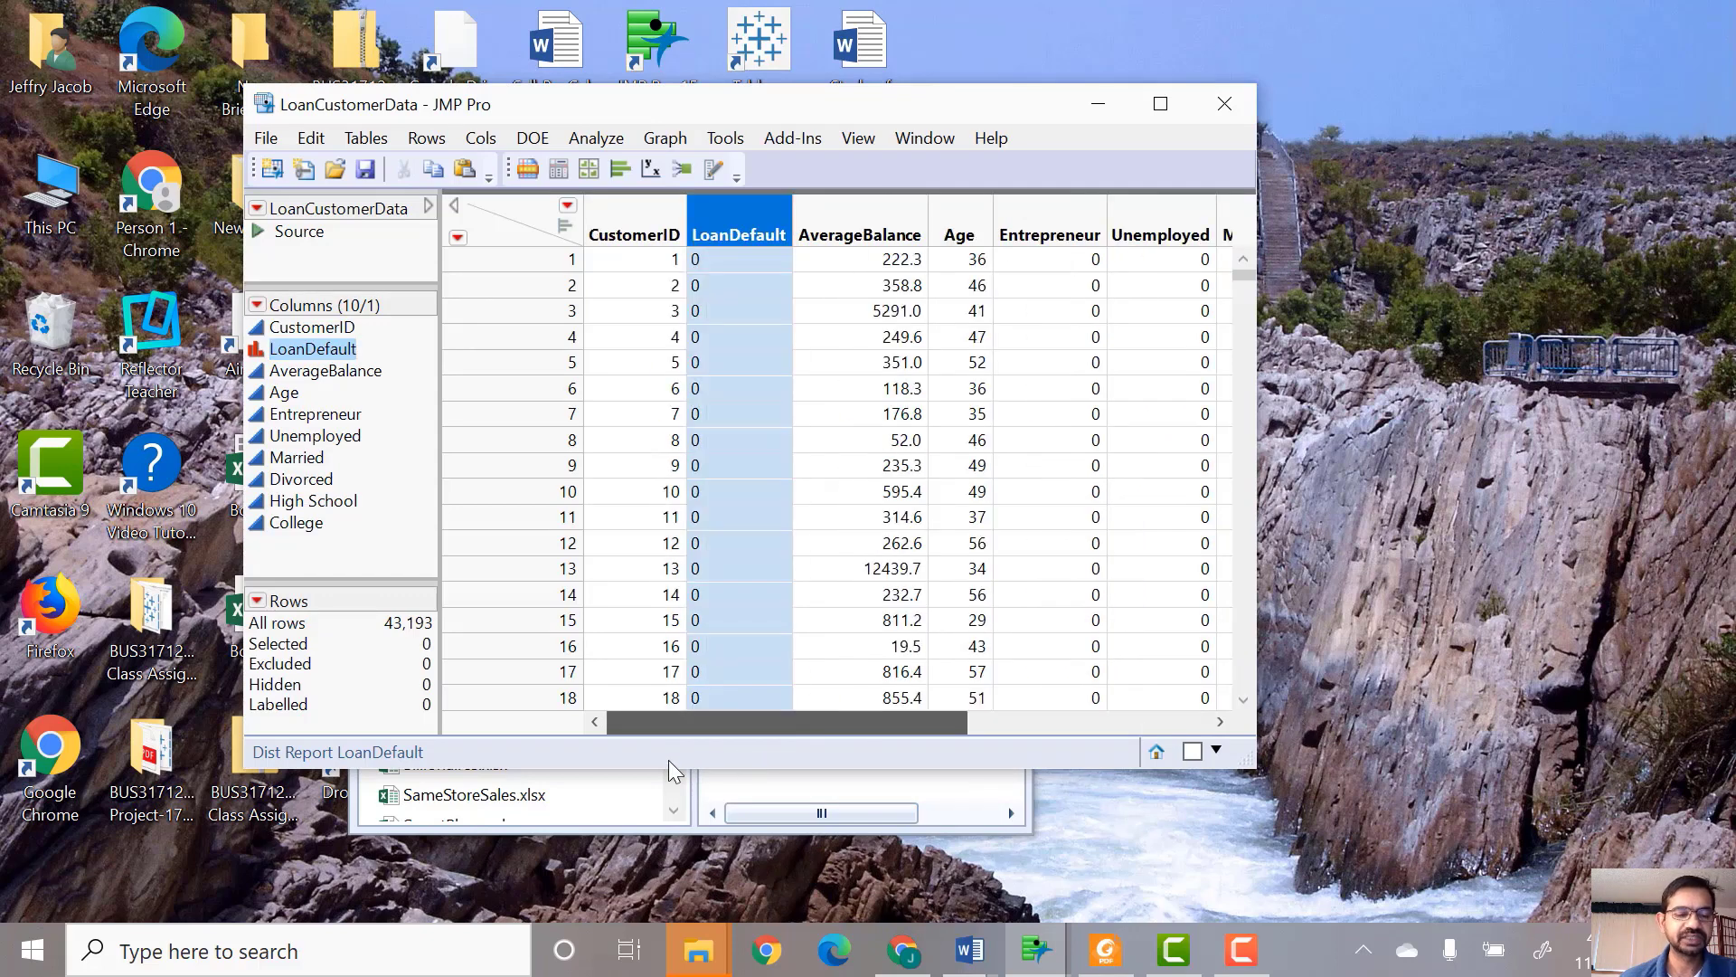
click(789, 138)
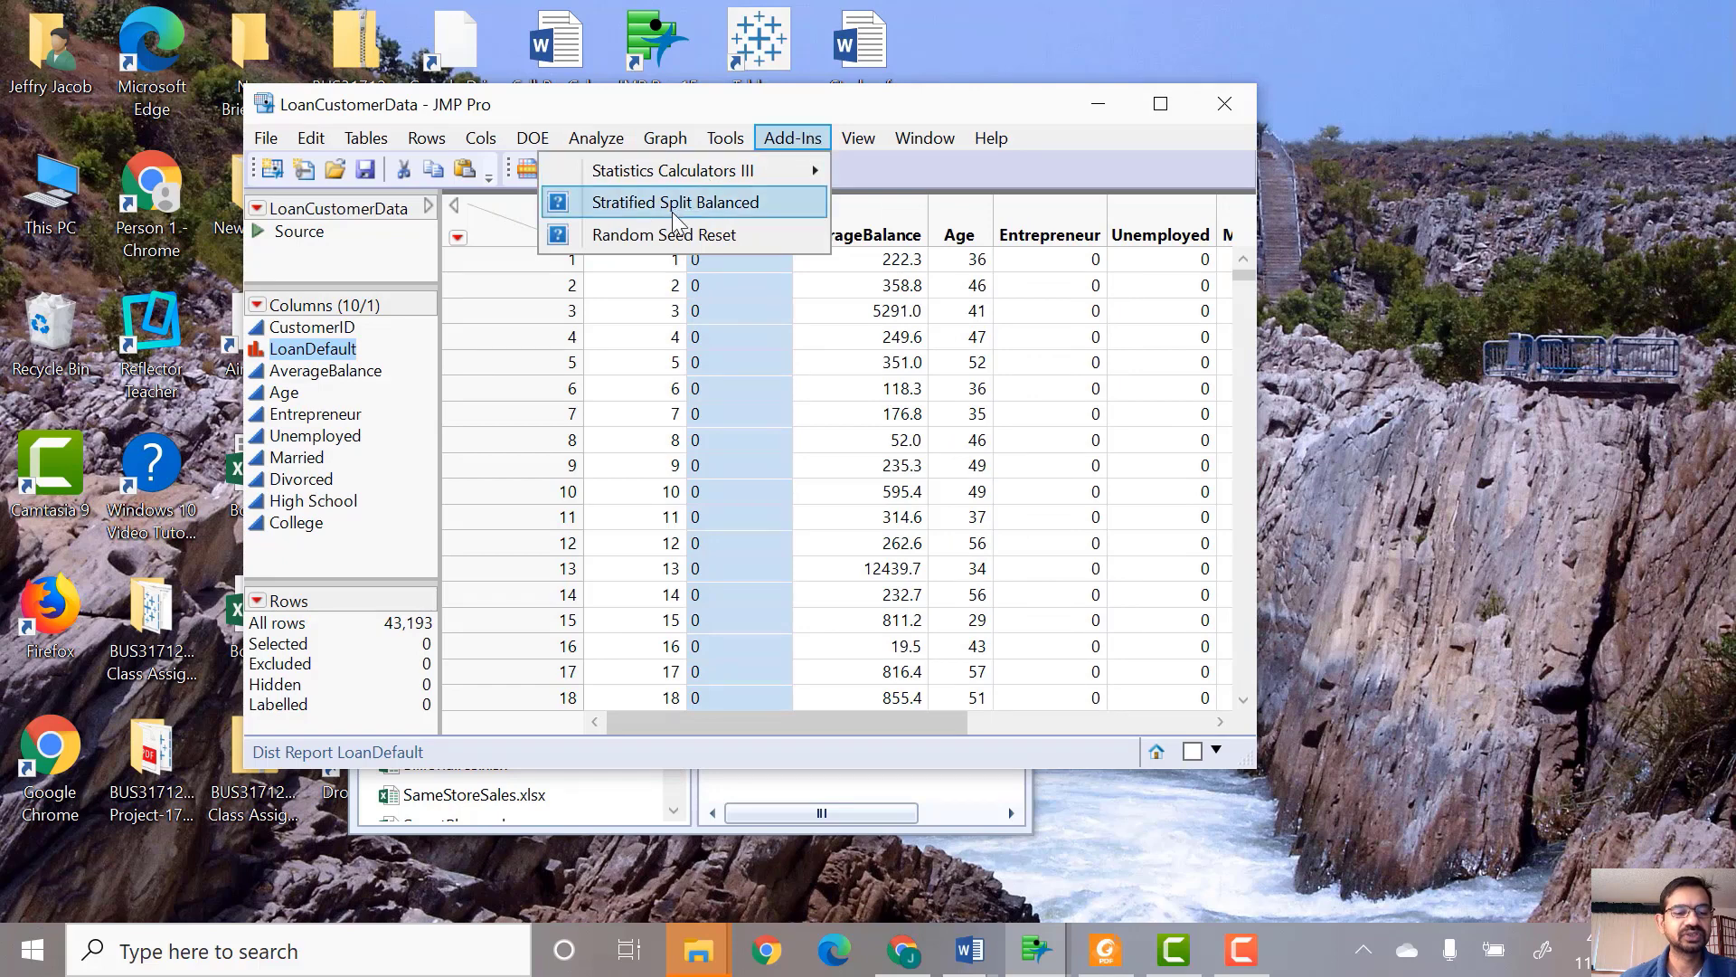
click(671, 234)
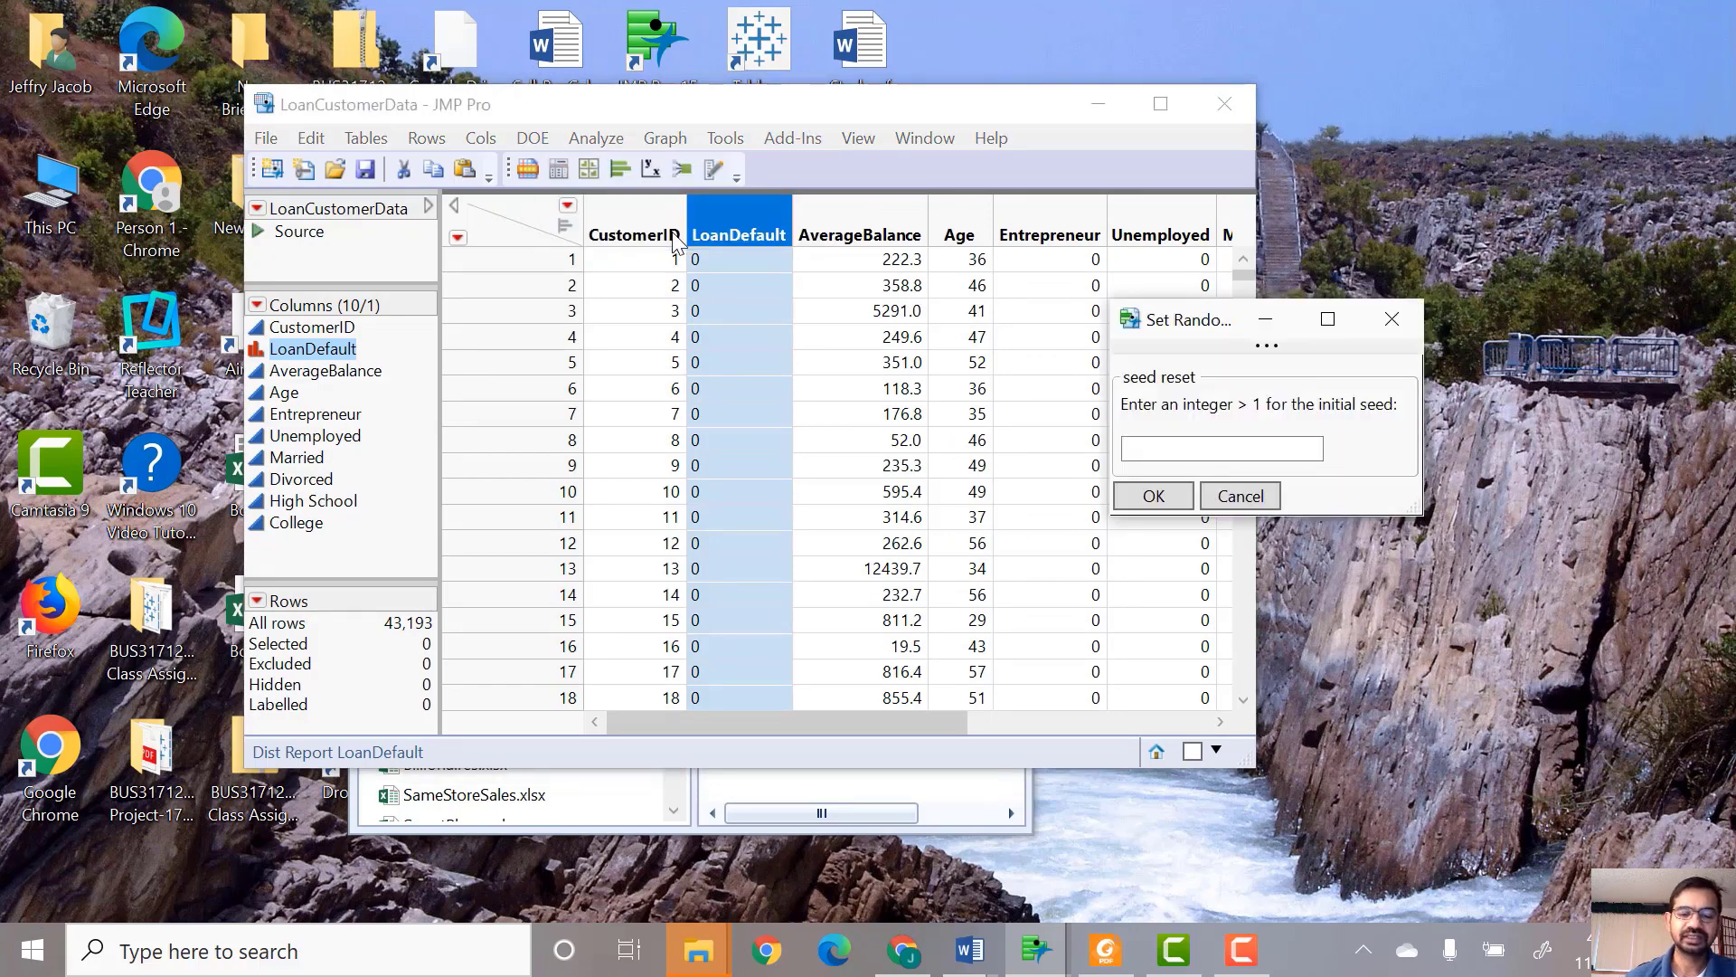
click(1203, 443)
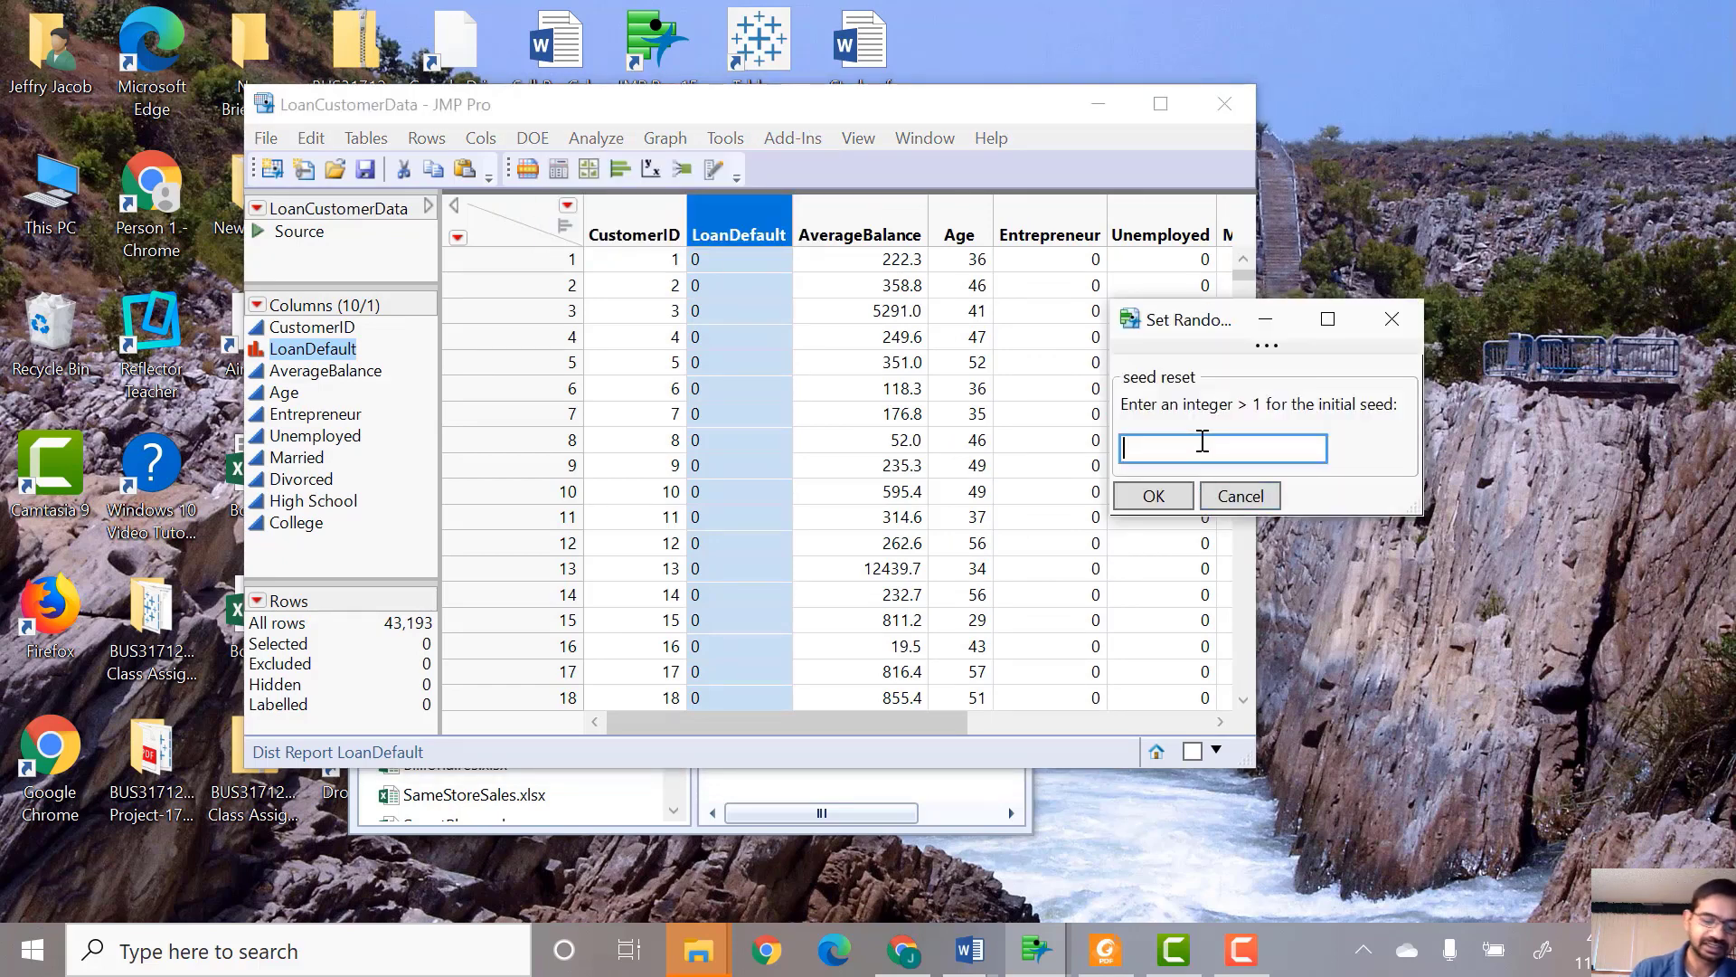
text(9876)
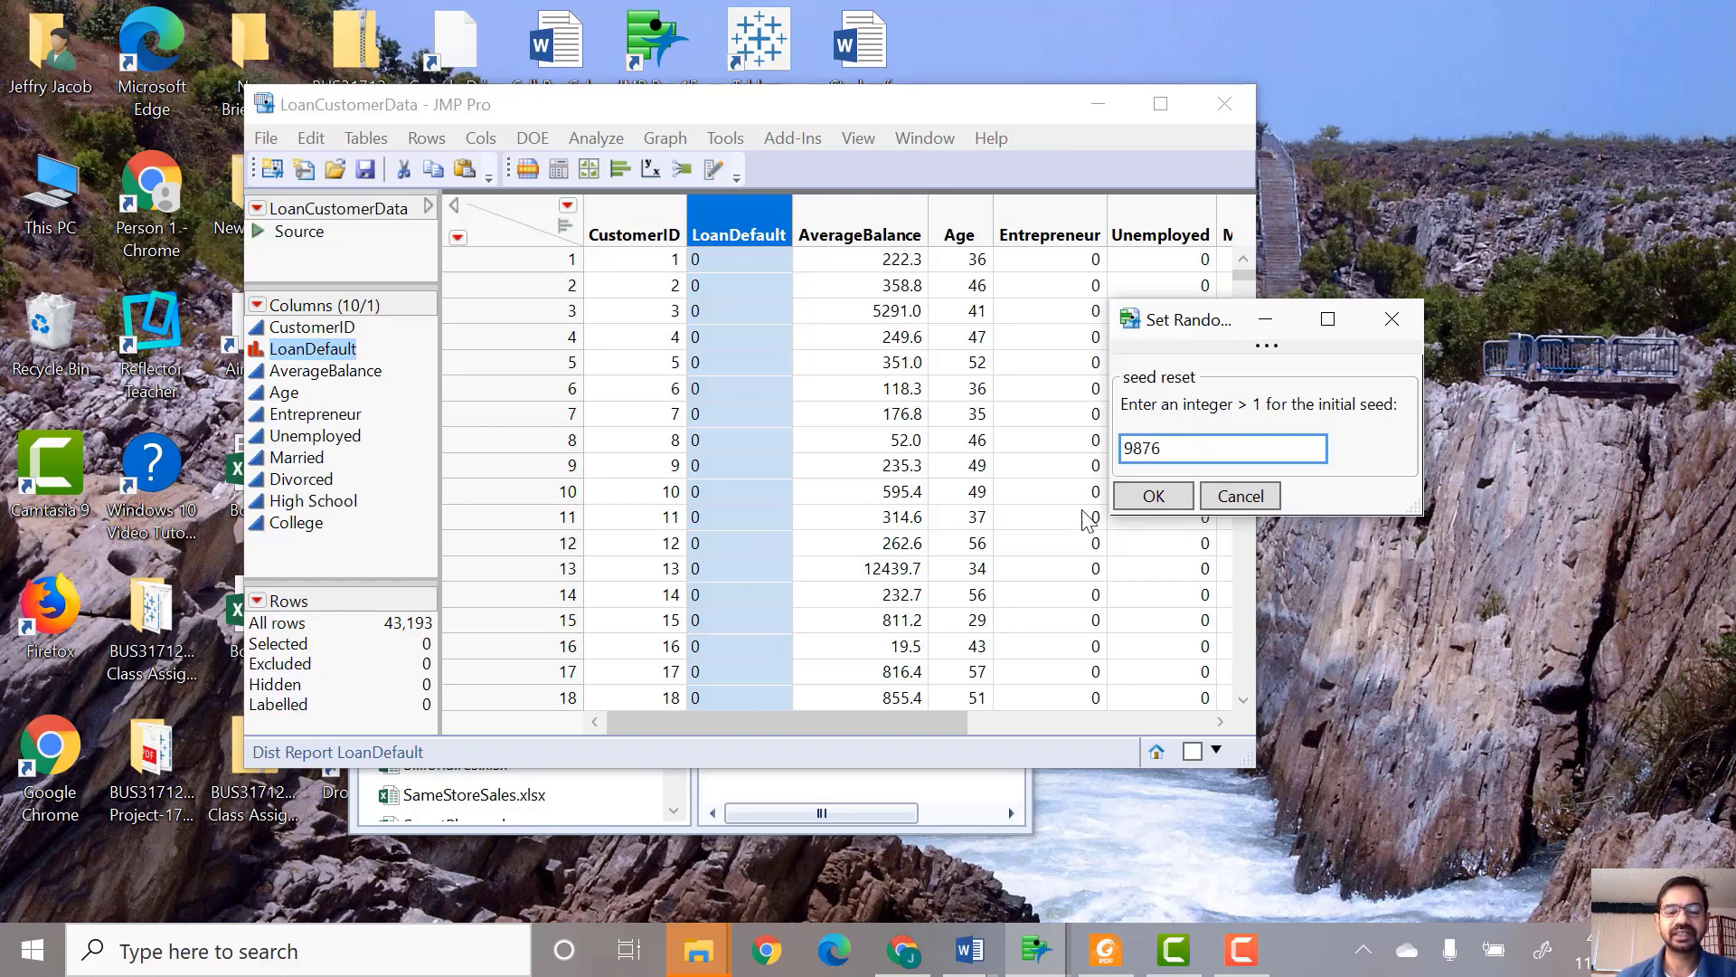
click(1148, 496)
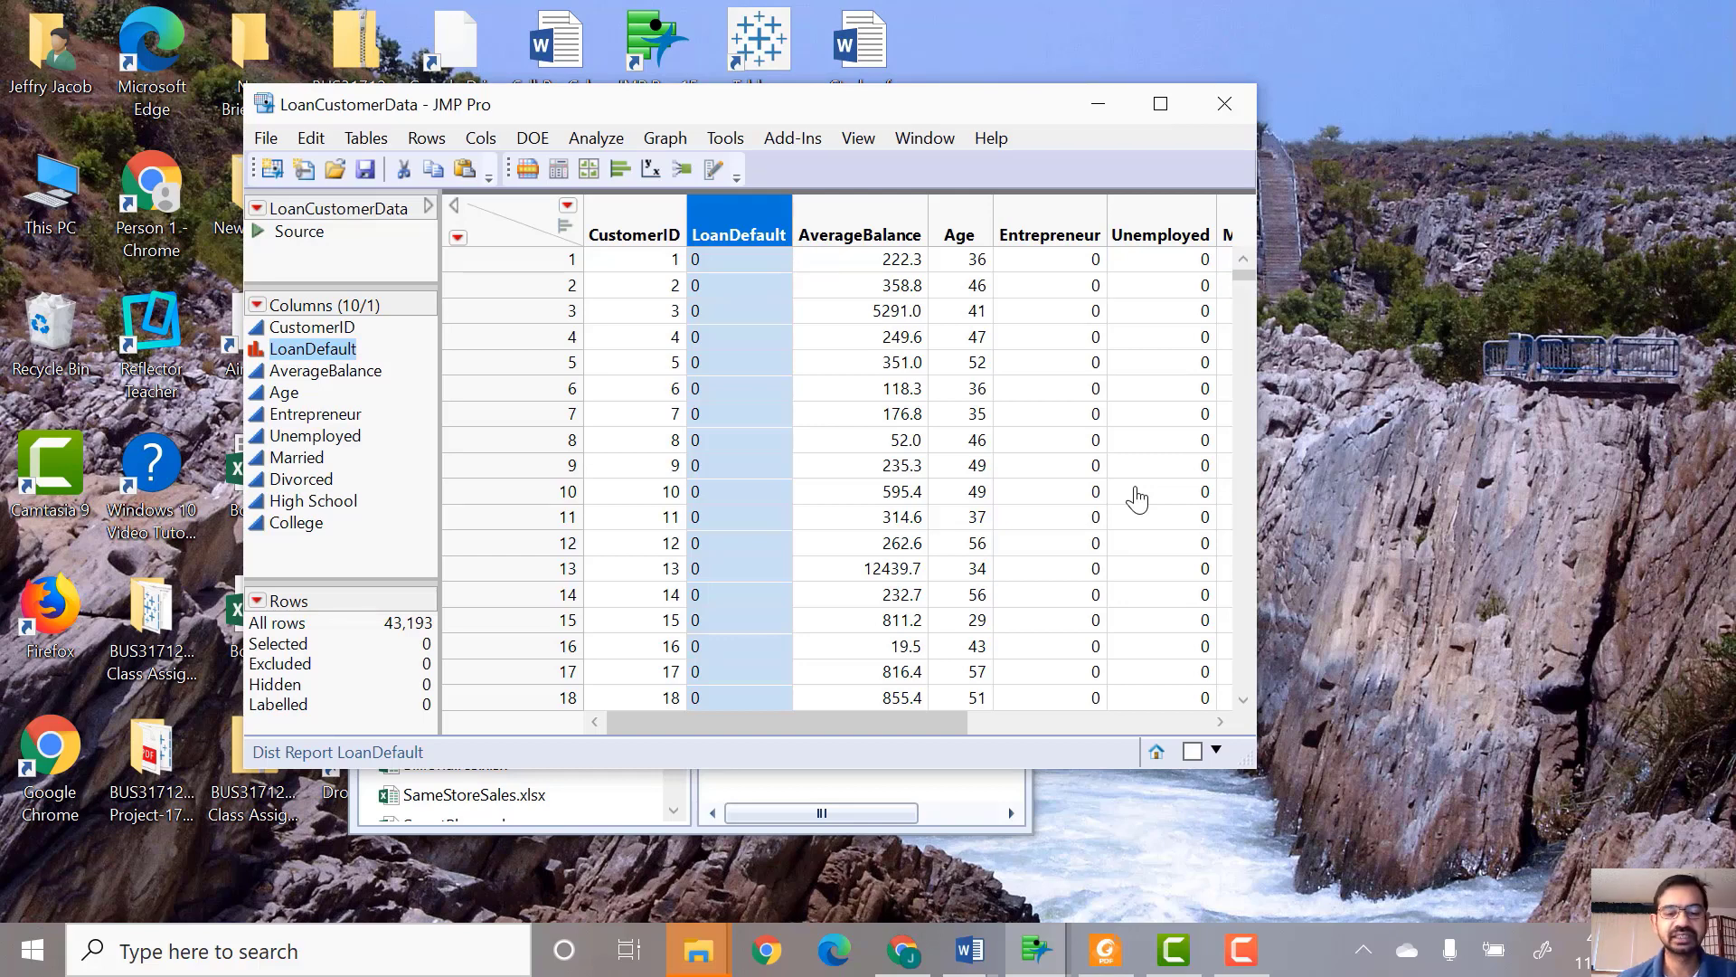
Start the Stratified Split Balanced add-in with LoanDefault as the column to stratify on.
click(618, 140)
click(597, 138)
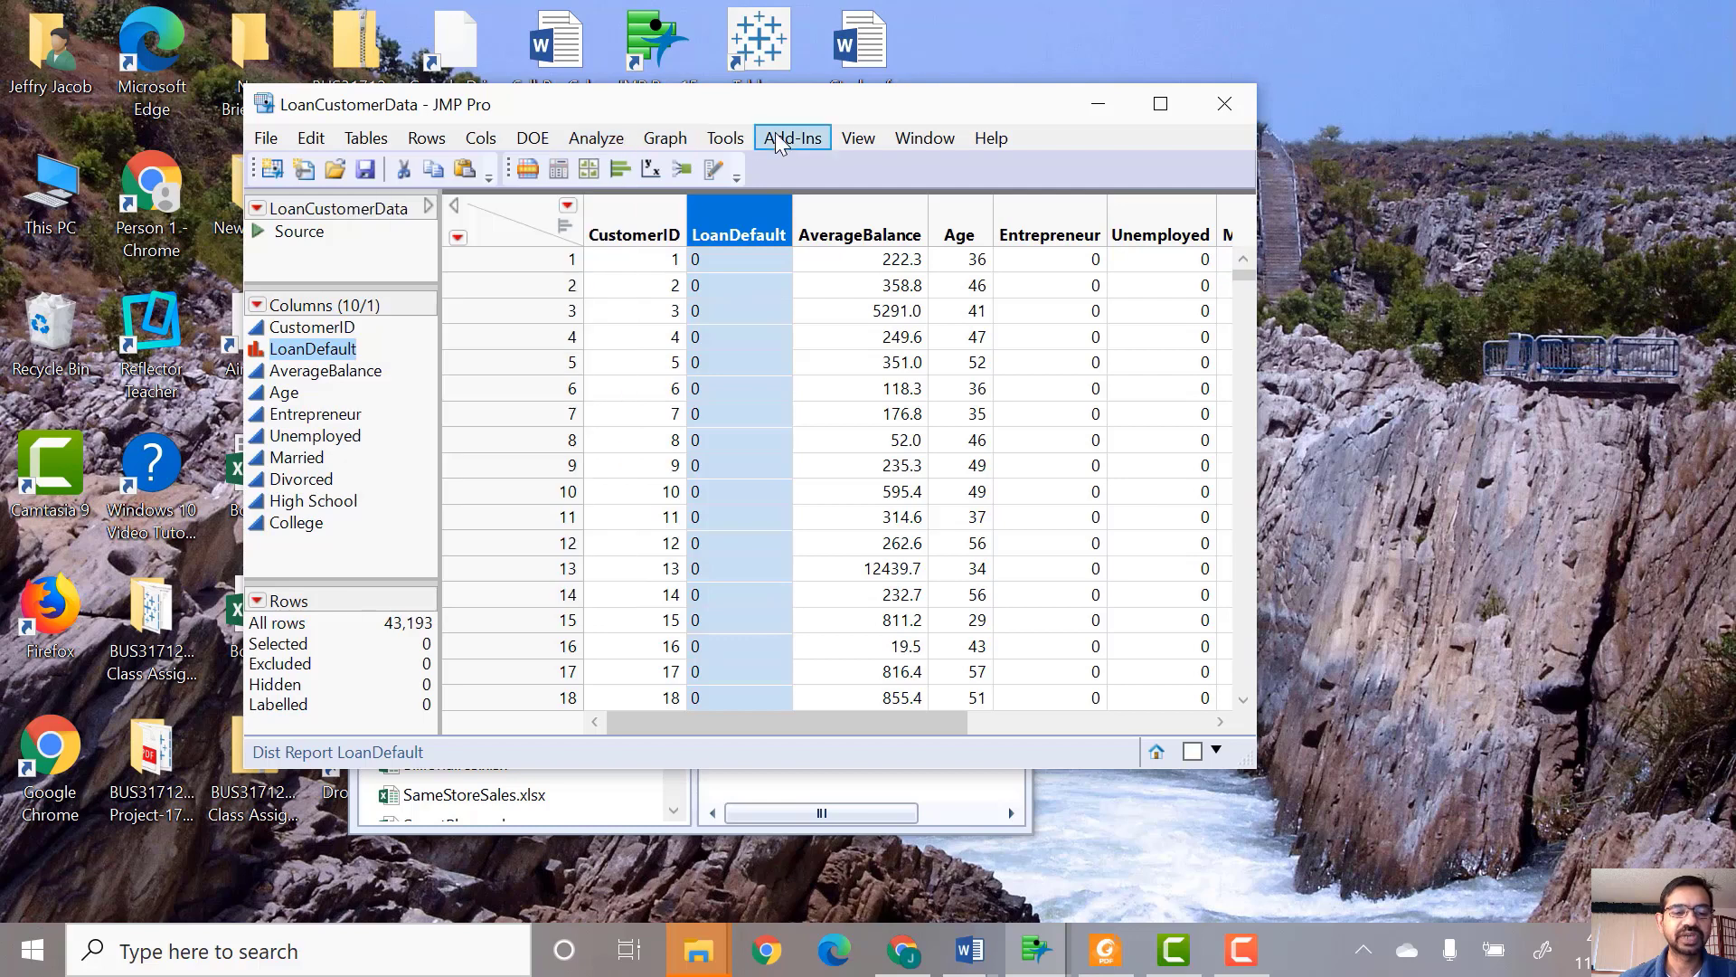
click(774, 134)
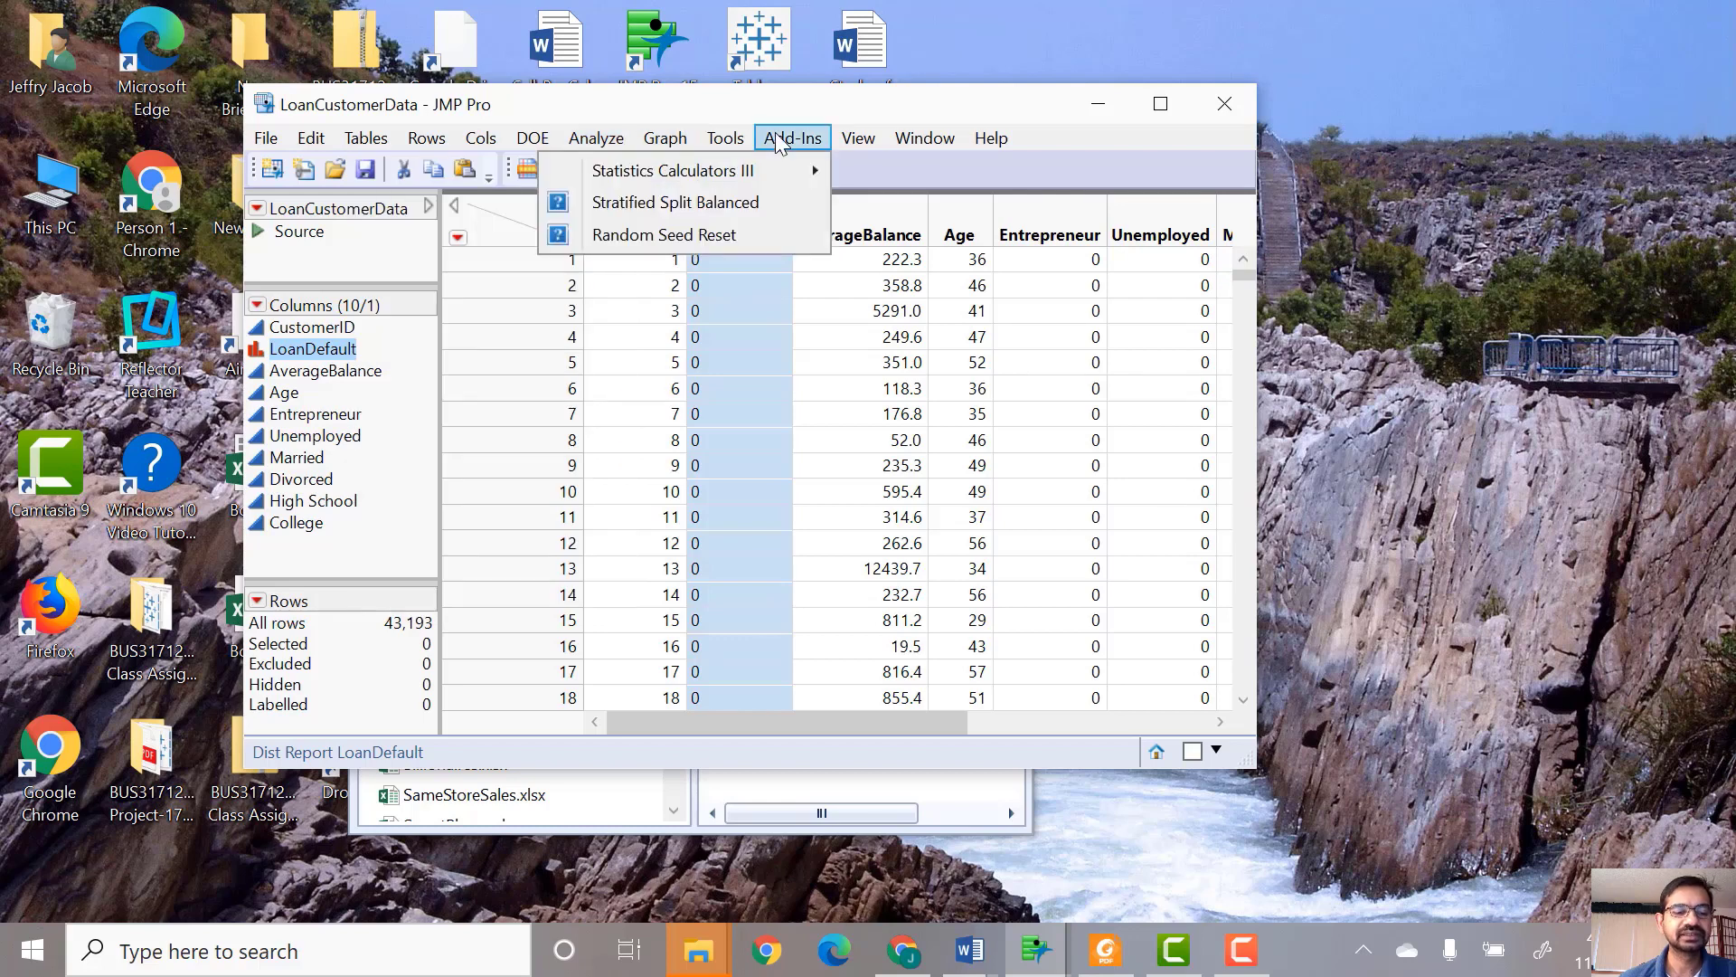
click(703, 204)
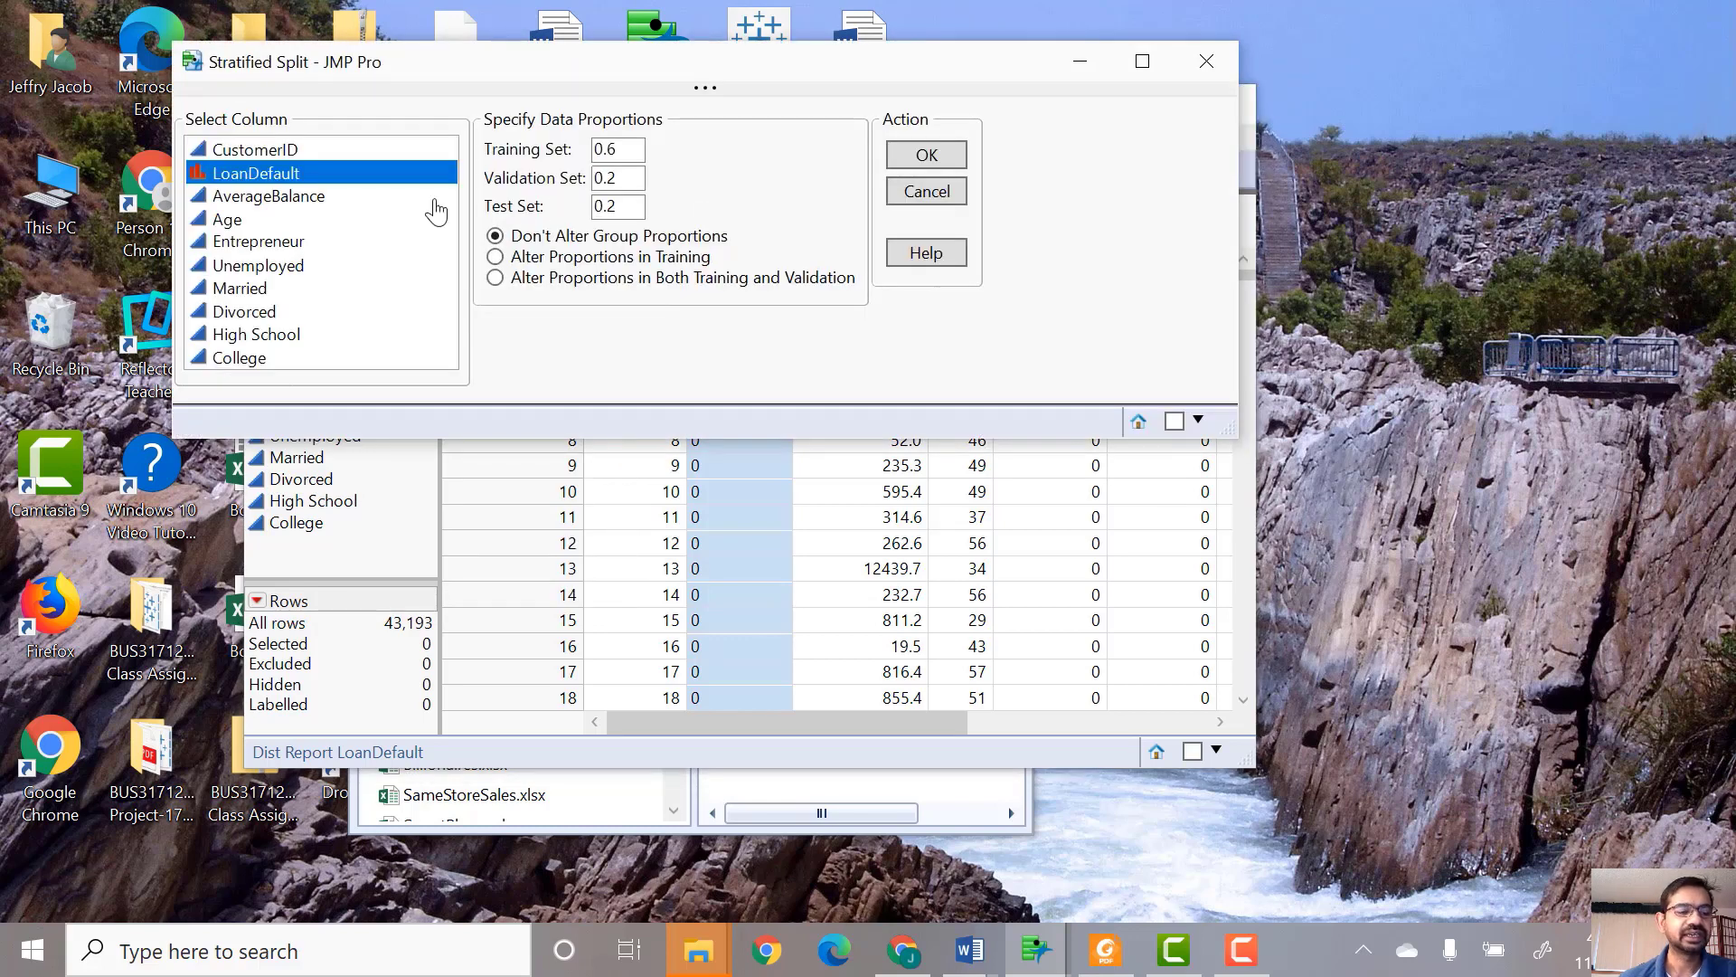
click(253, 197)
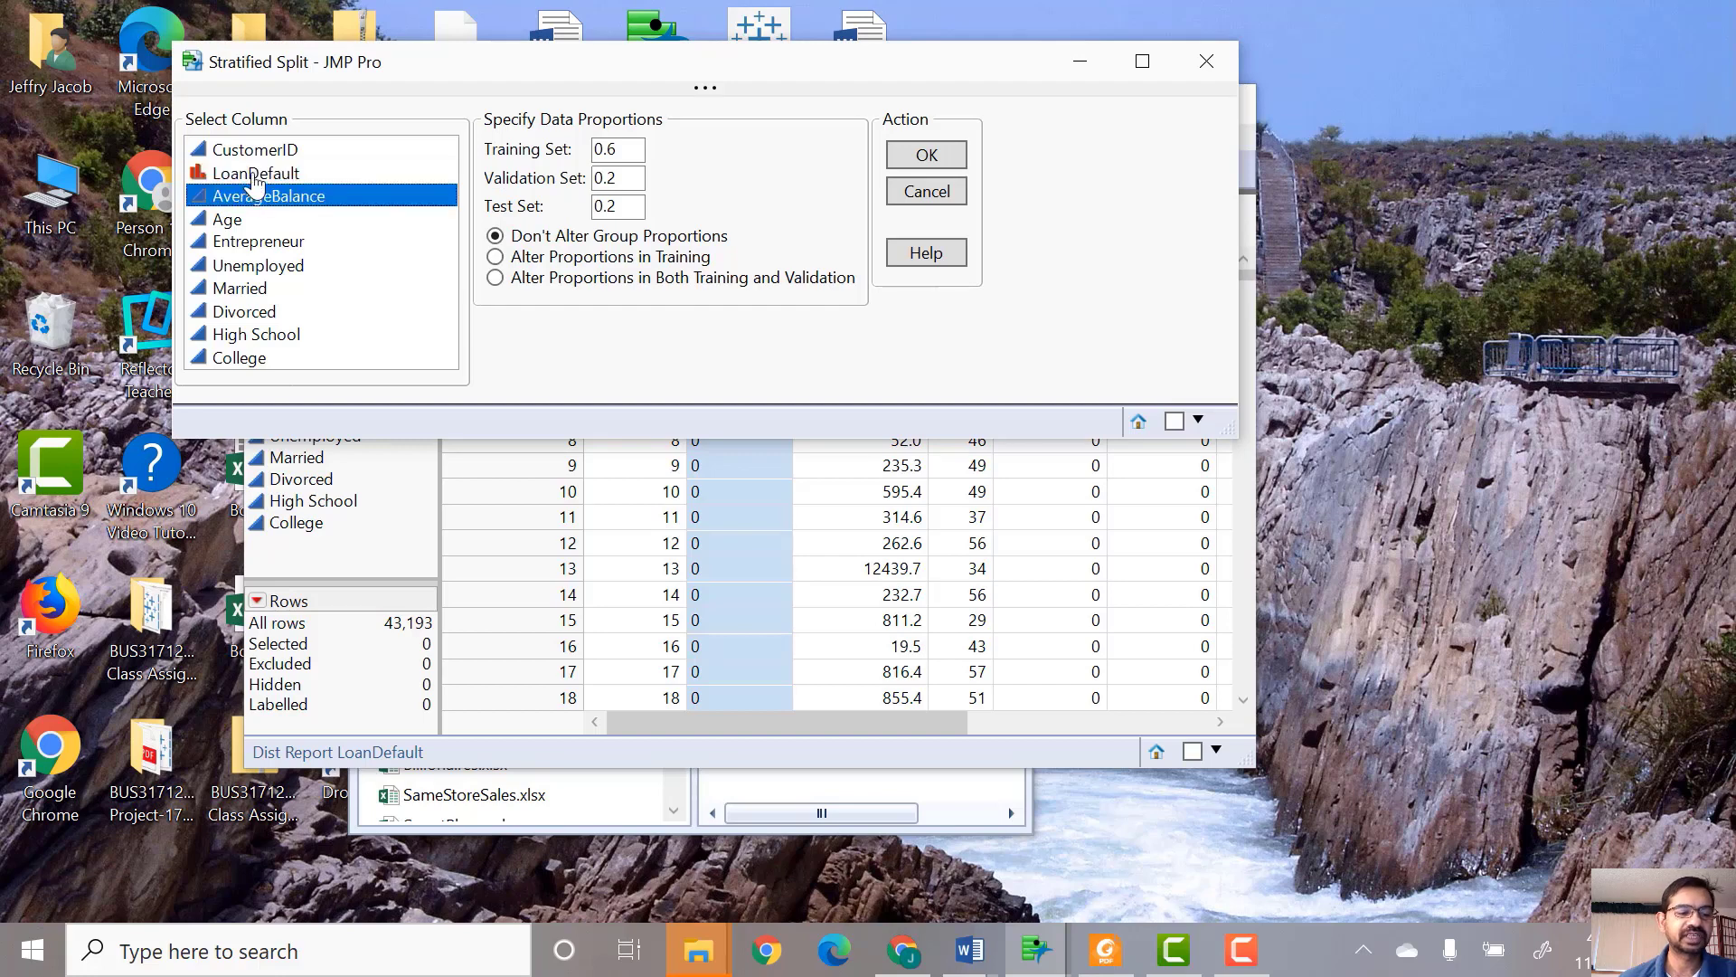
click(256, 176)
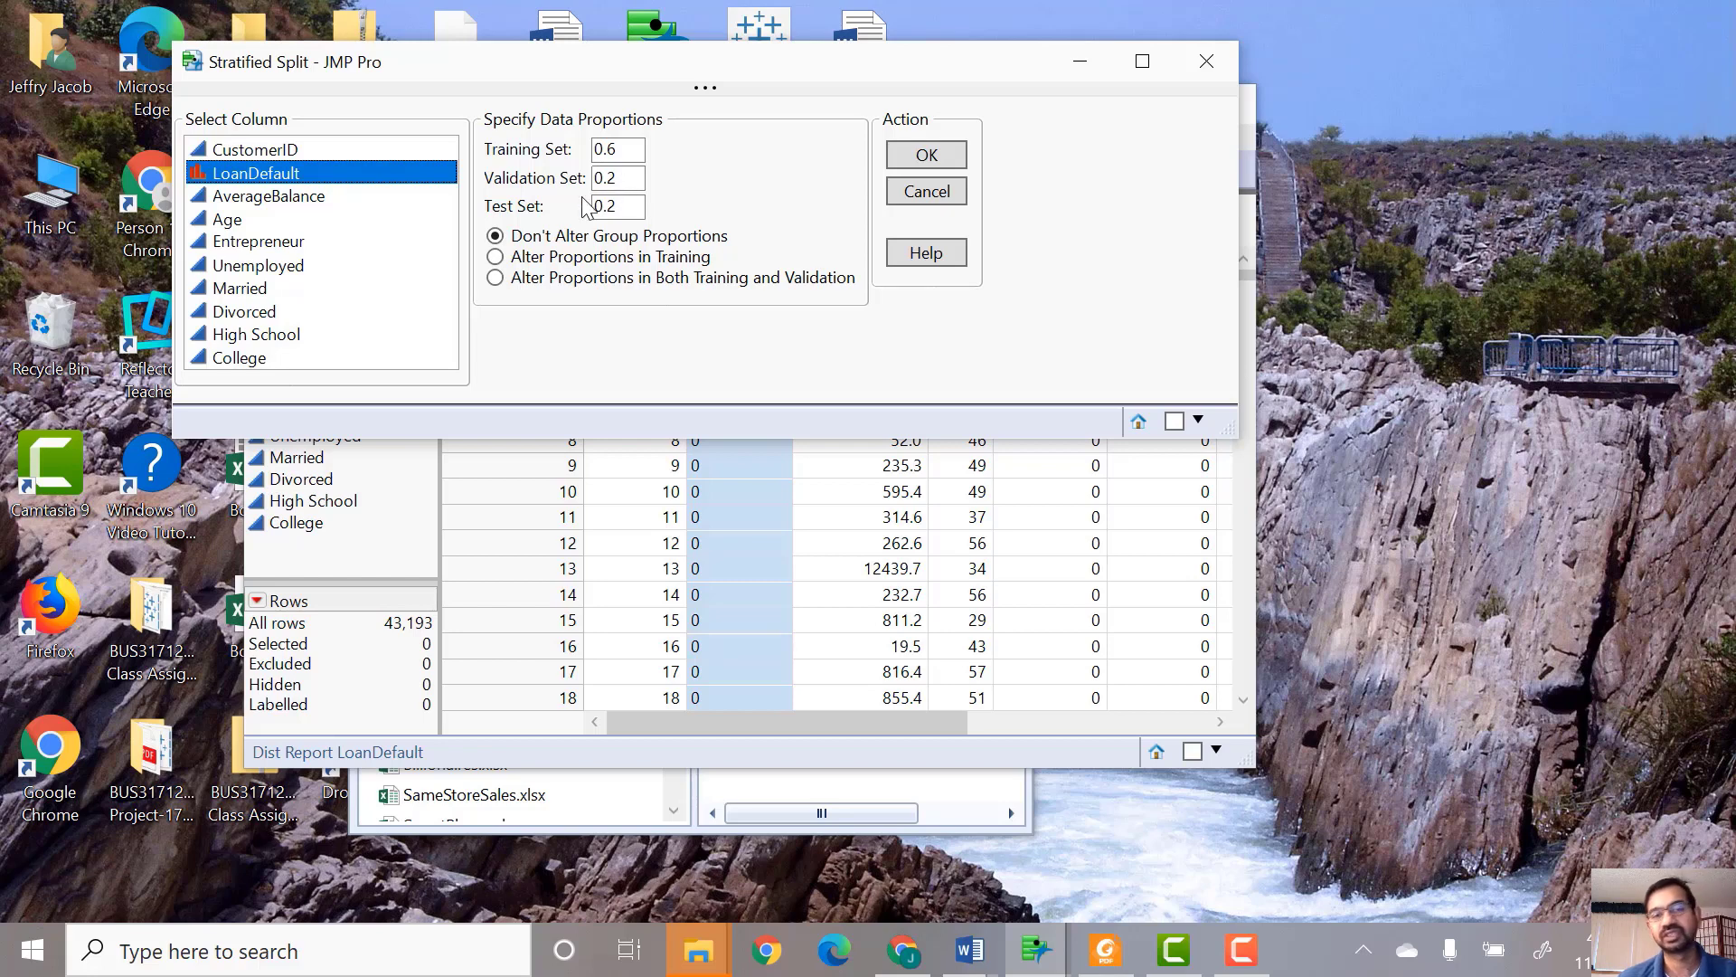
Set the split proportions to 0.75 for training, 0.25 for validation and 0 for test.
click(632, 150)
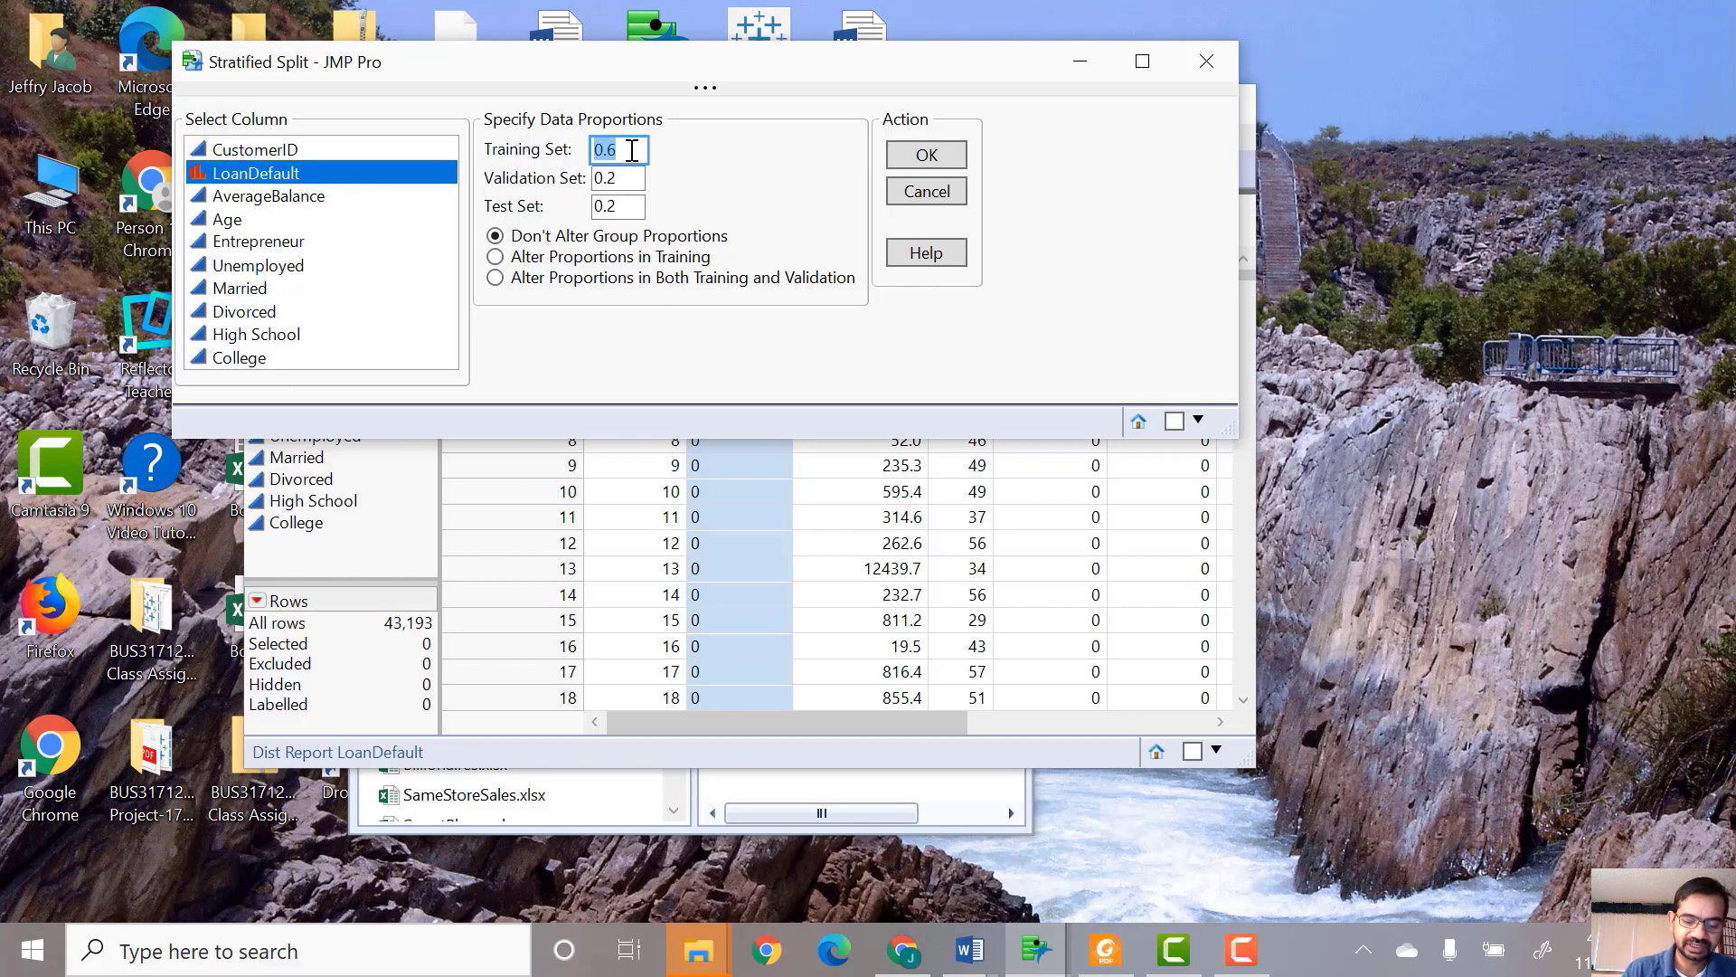
text(0.75)
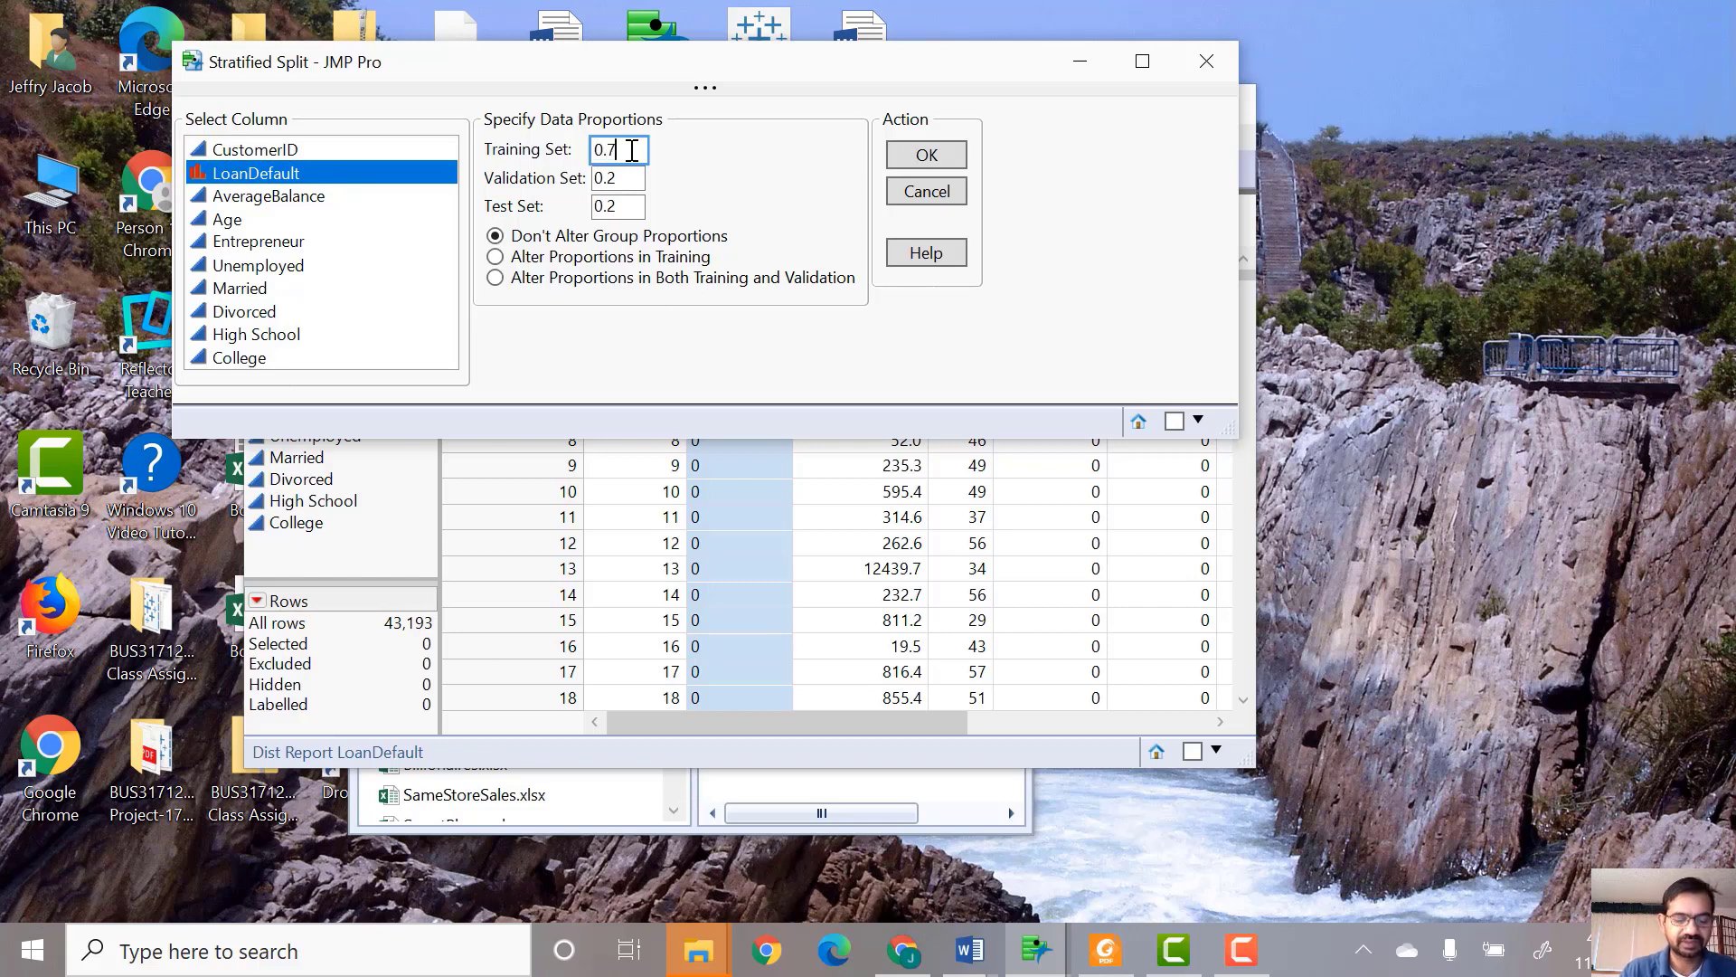
click(634, 184)
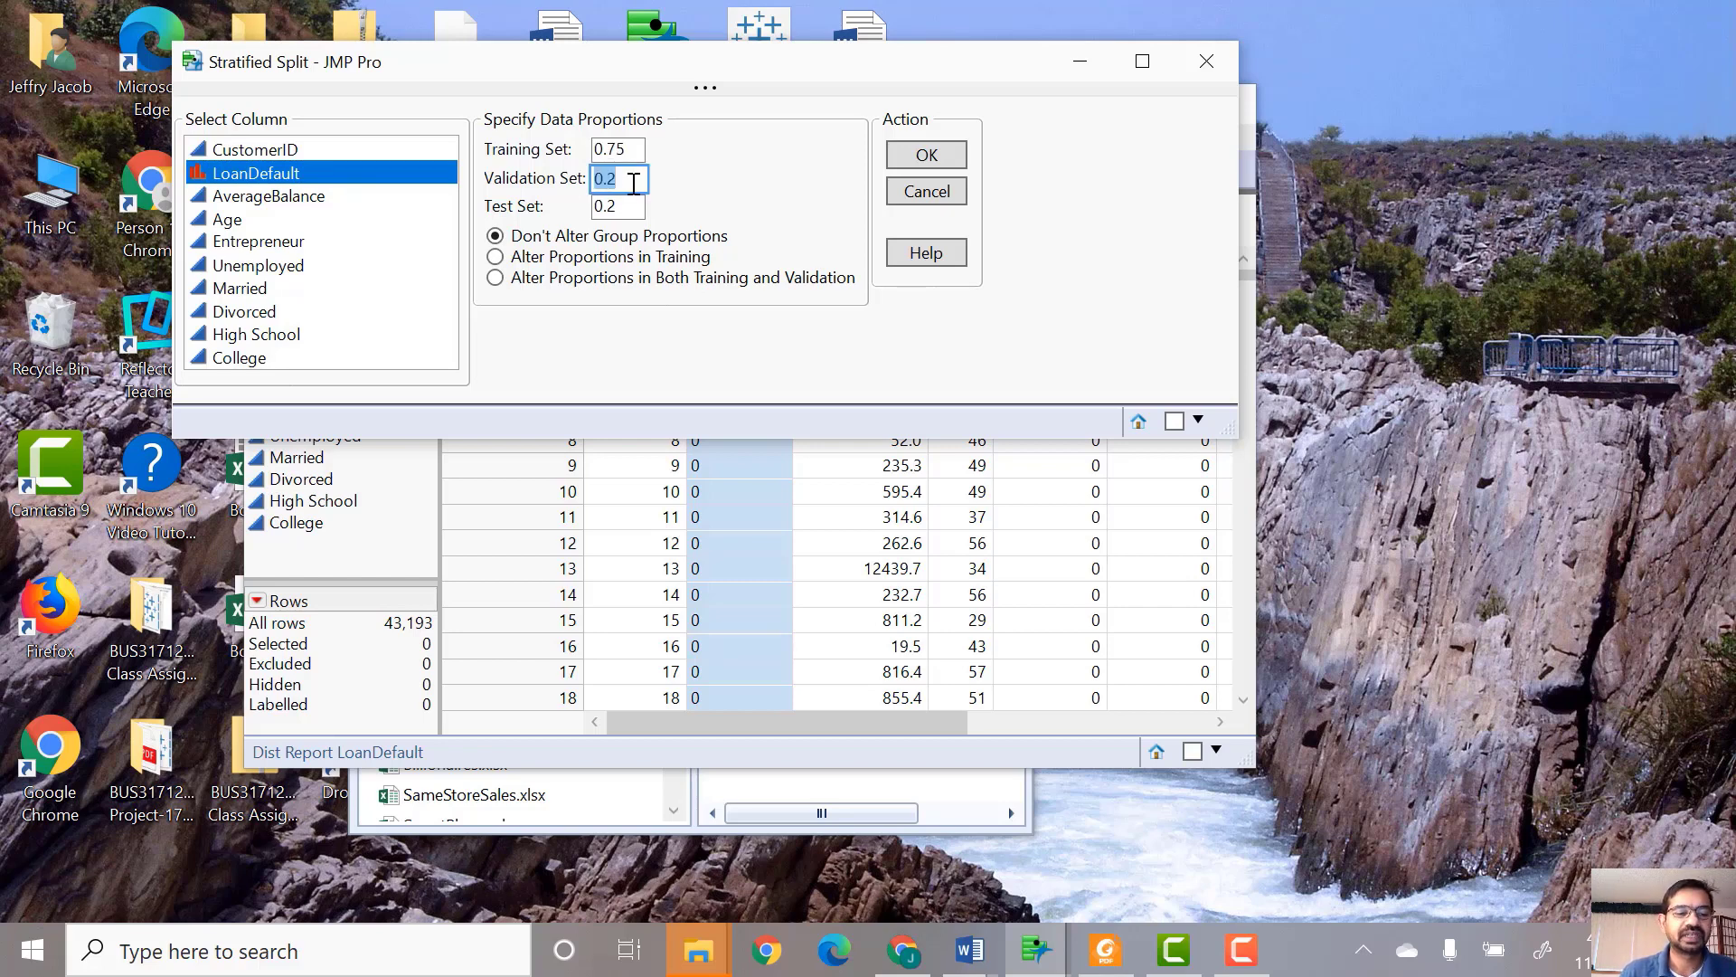
text(0.)
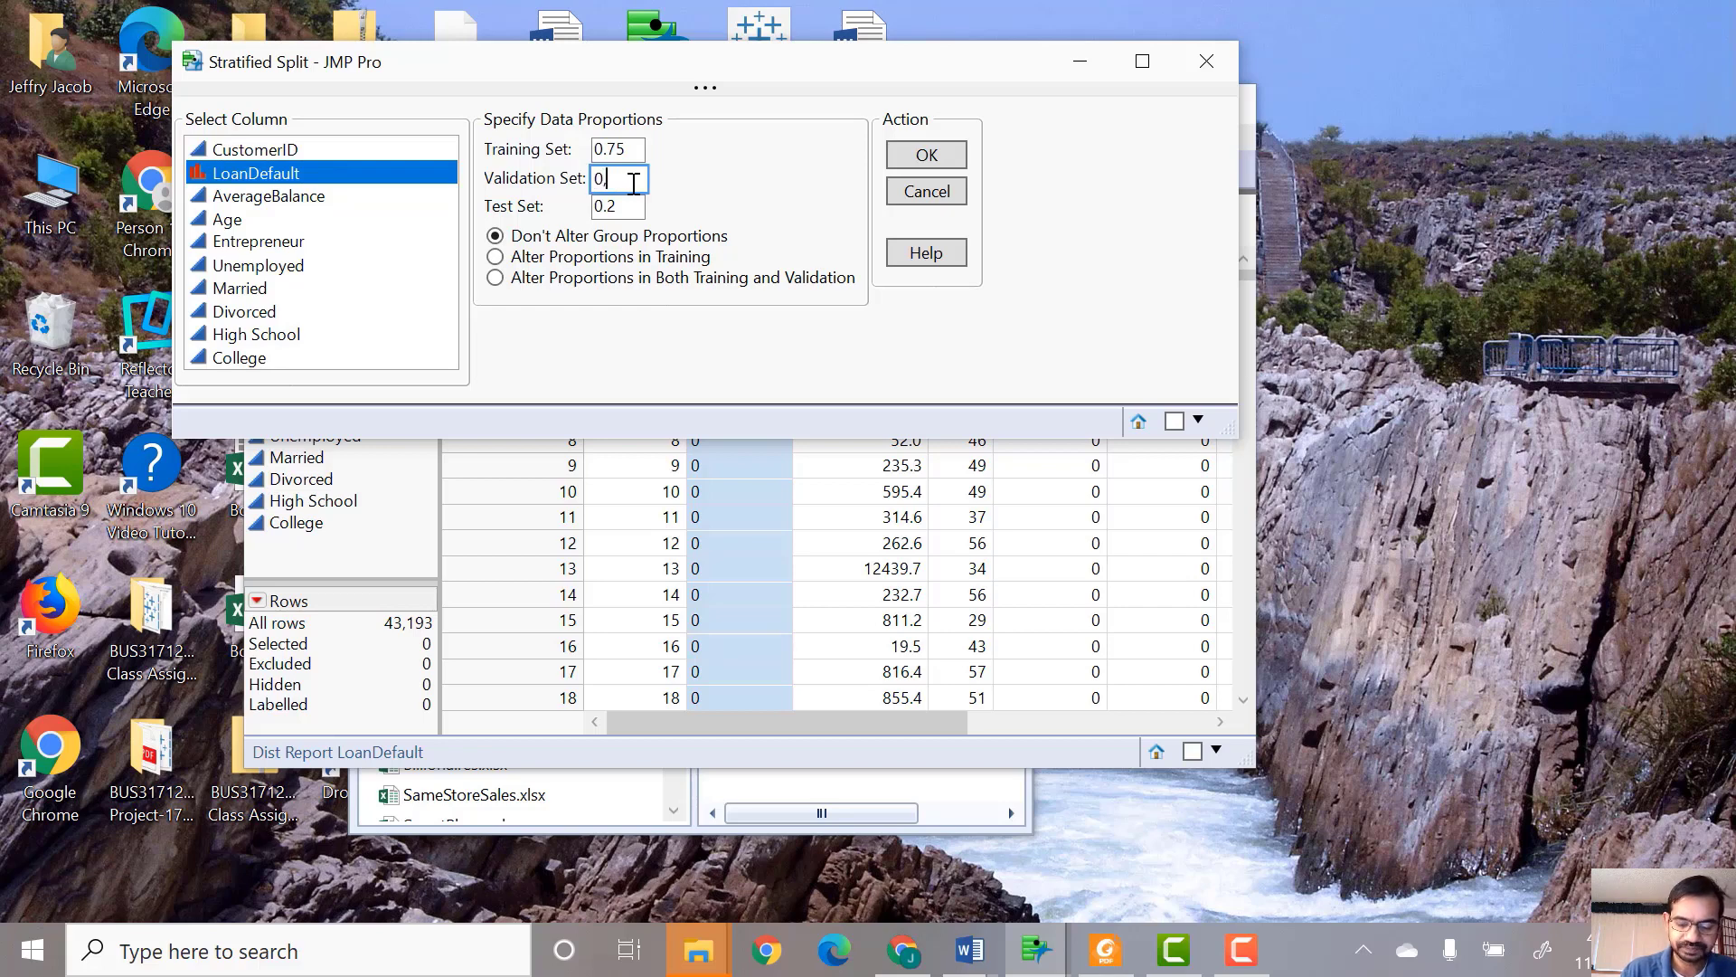
text(5)
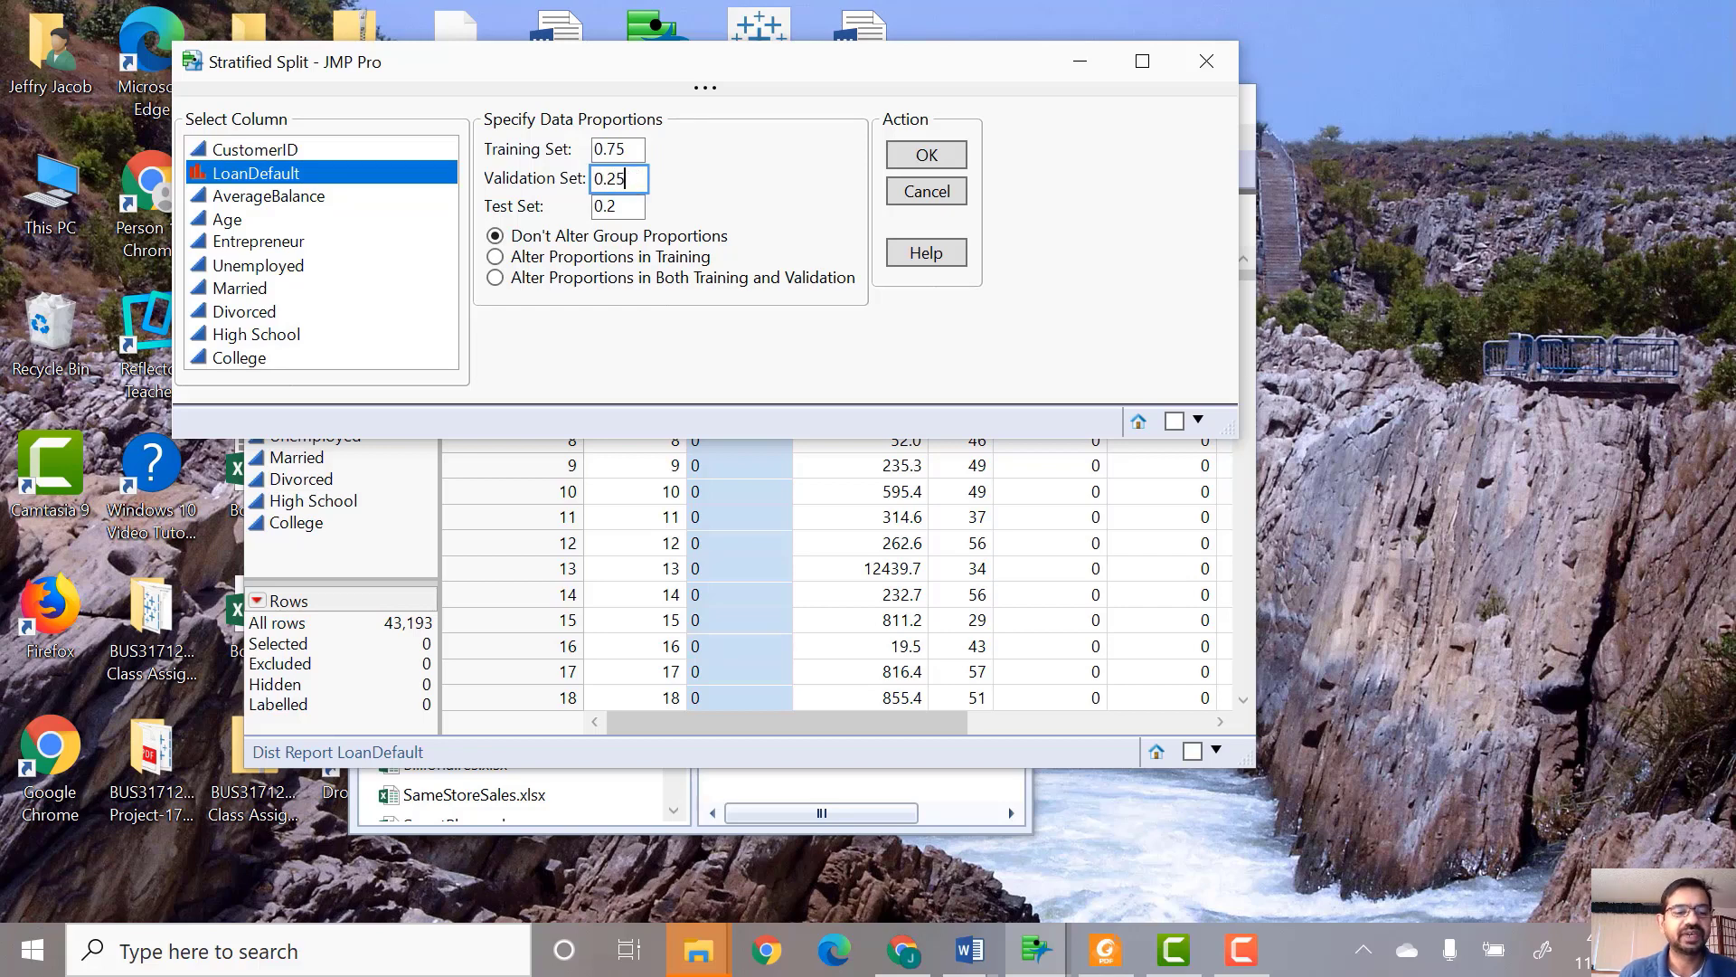
click(636, 206)
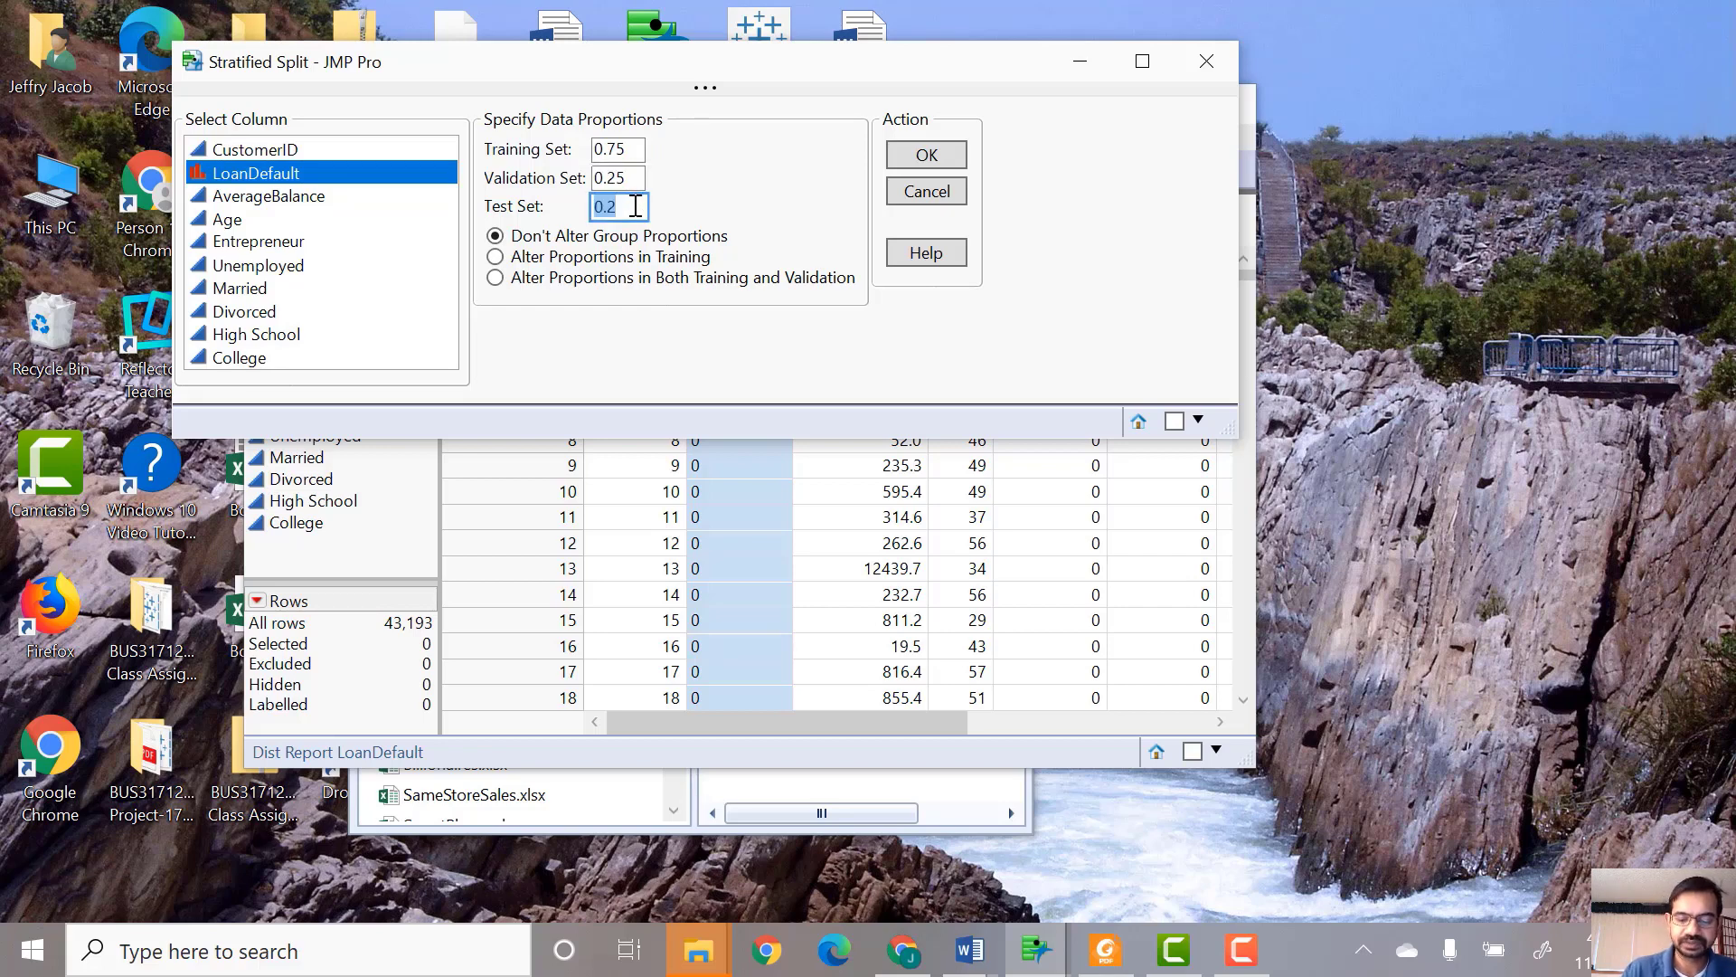
text(0)
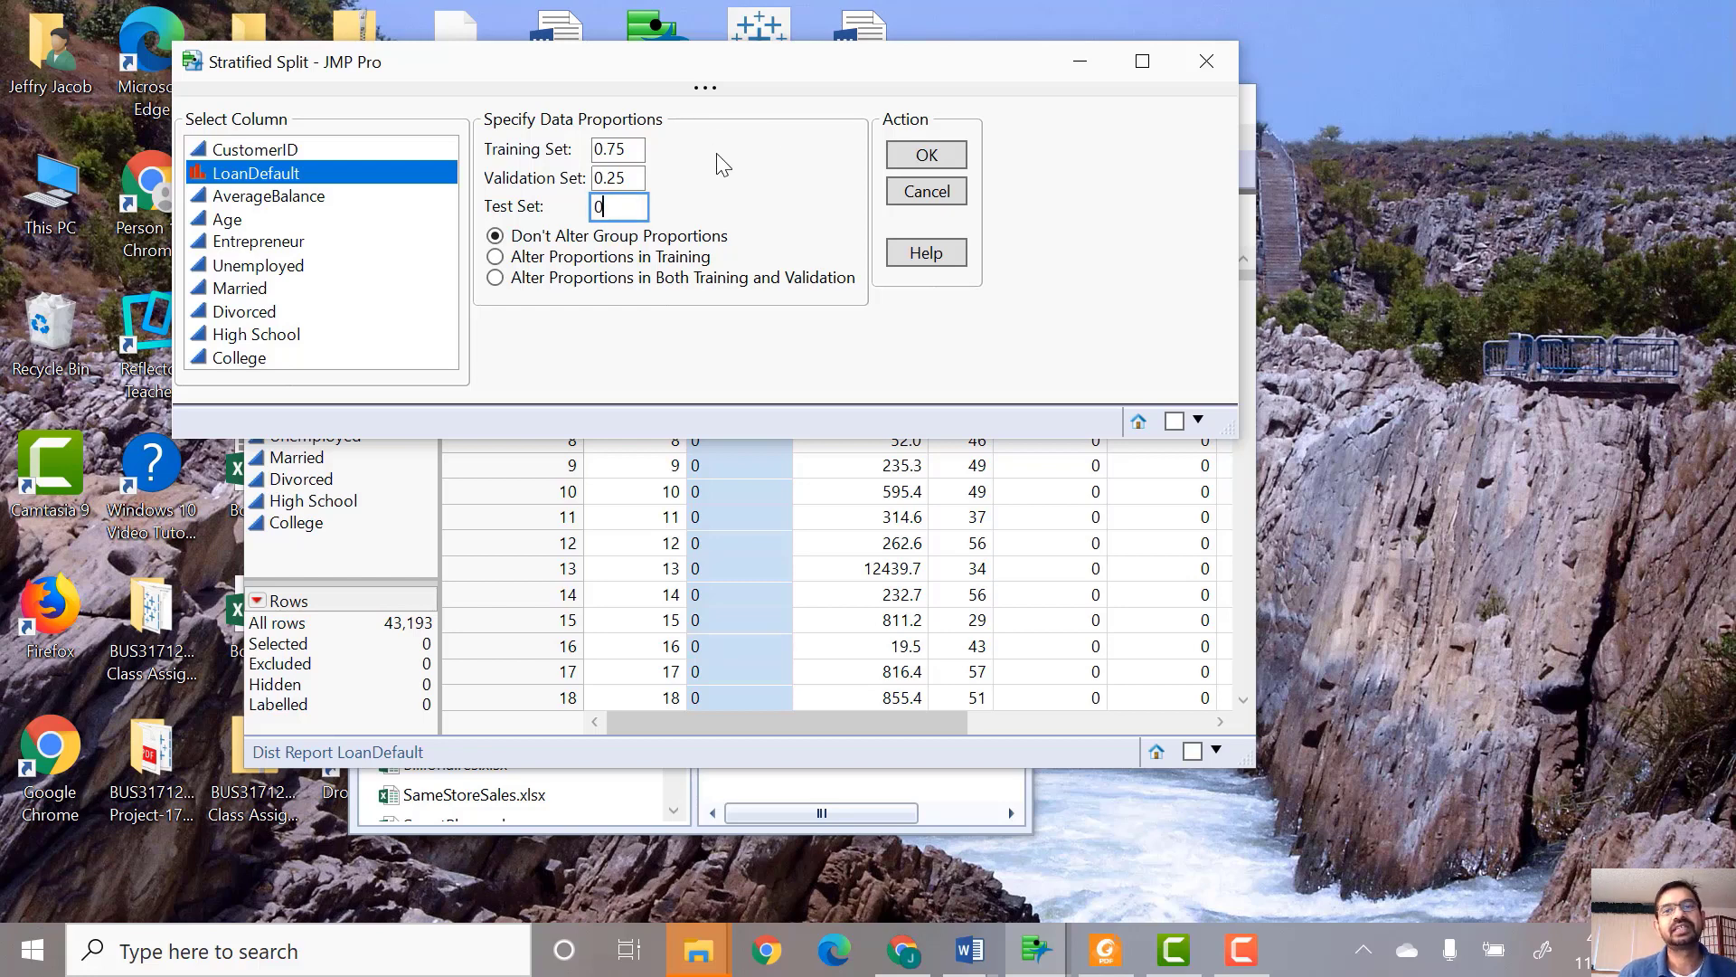
click(735, 185)
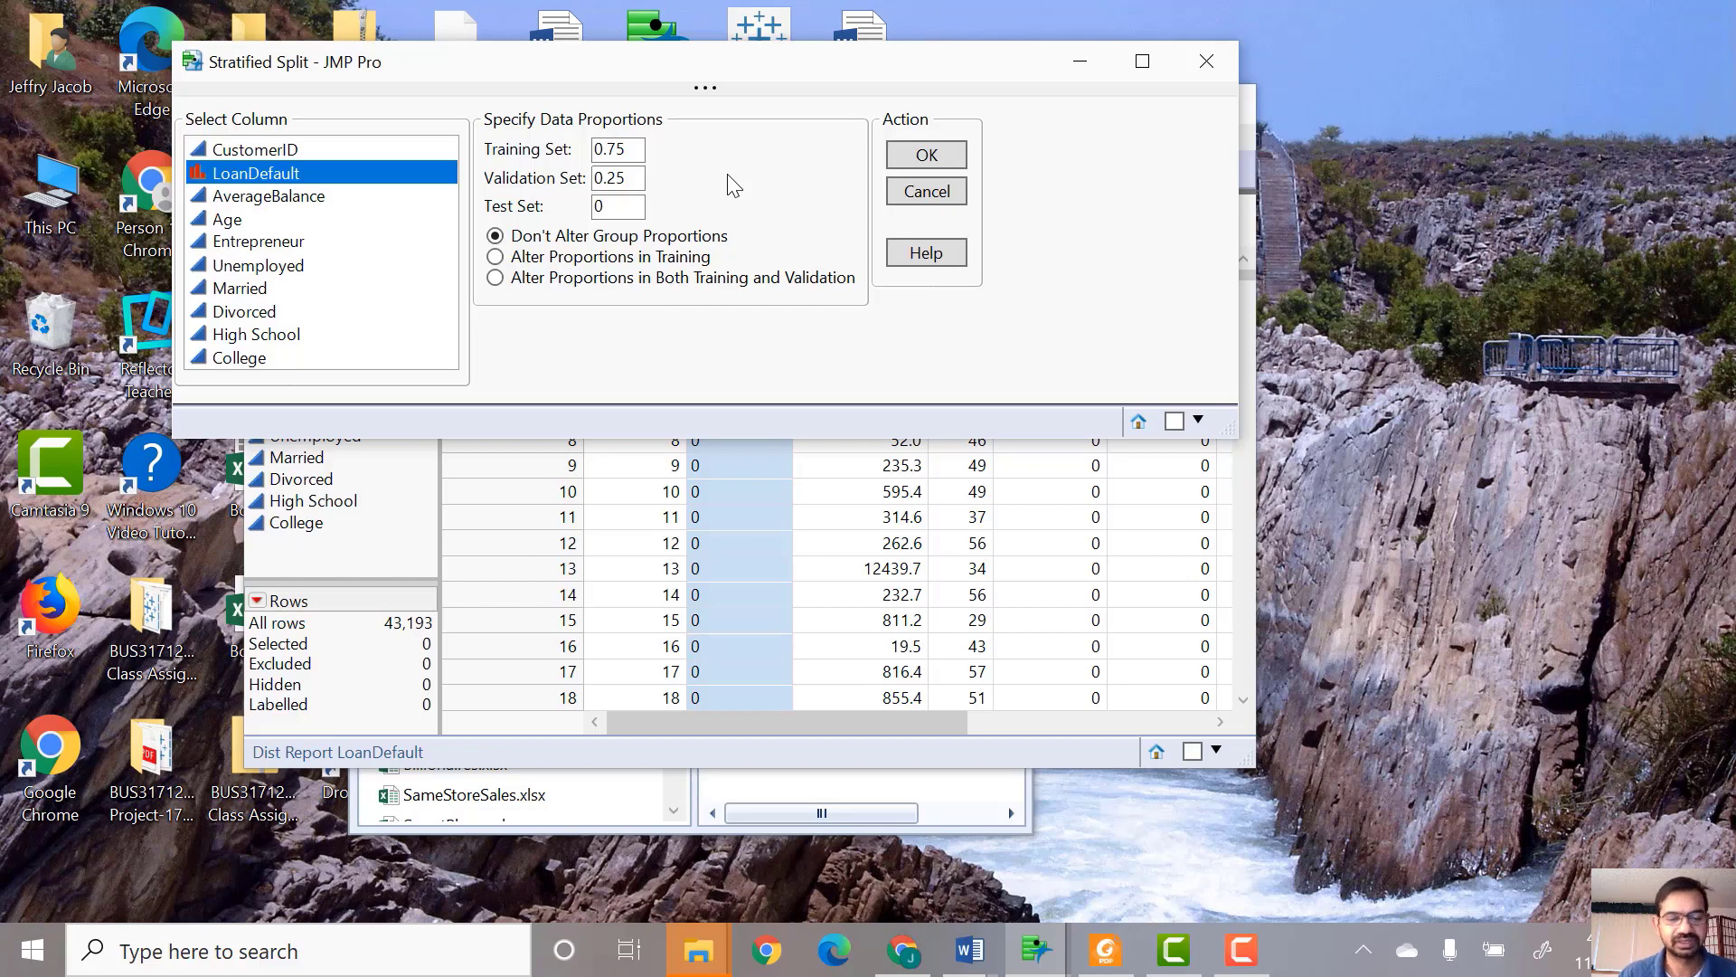
Set the split proportions to 0.6 for training, 0.2 for validation and 0.2 for test.
double_click(638, 142)
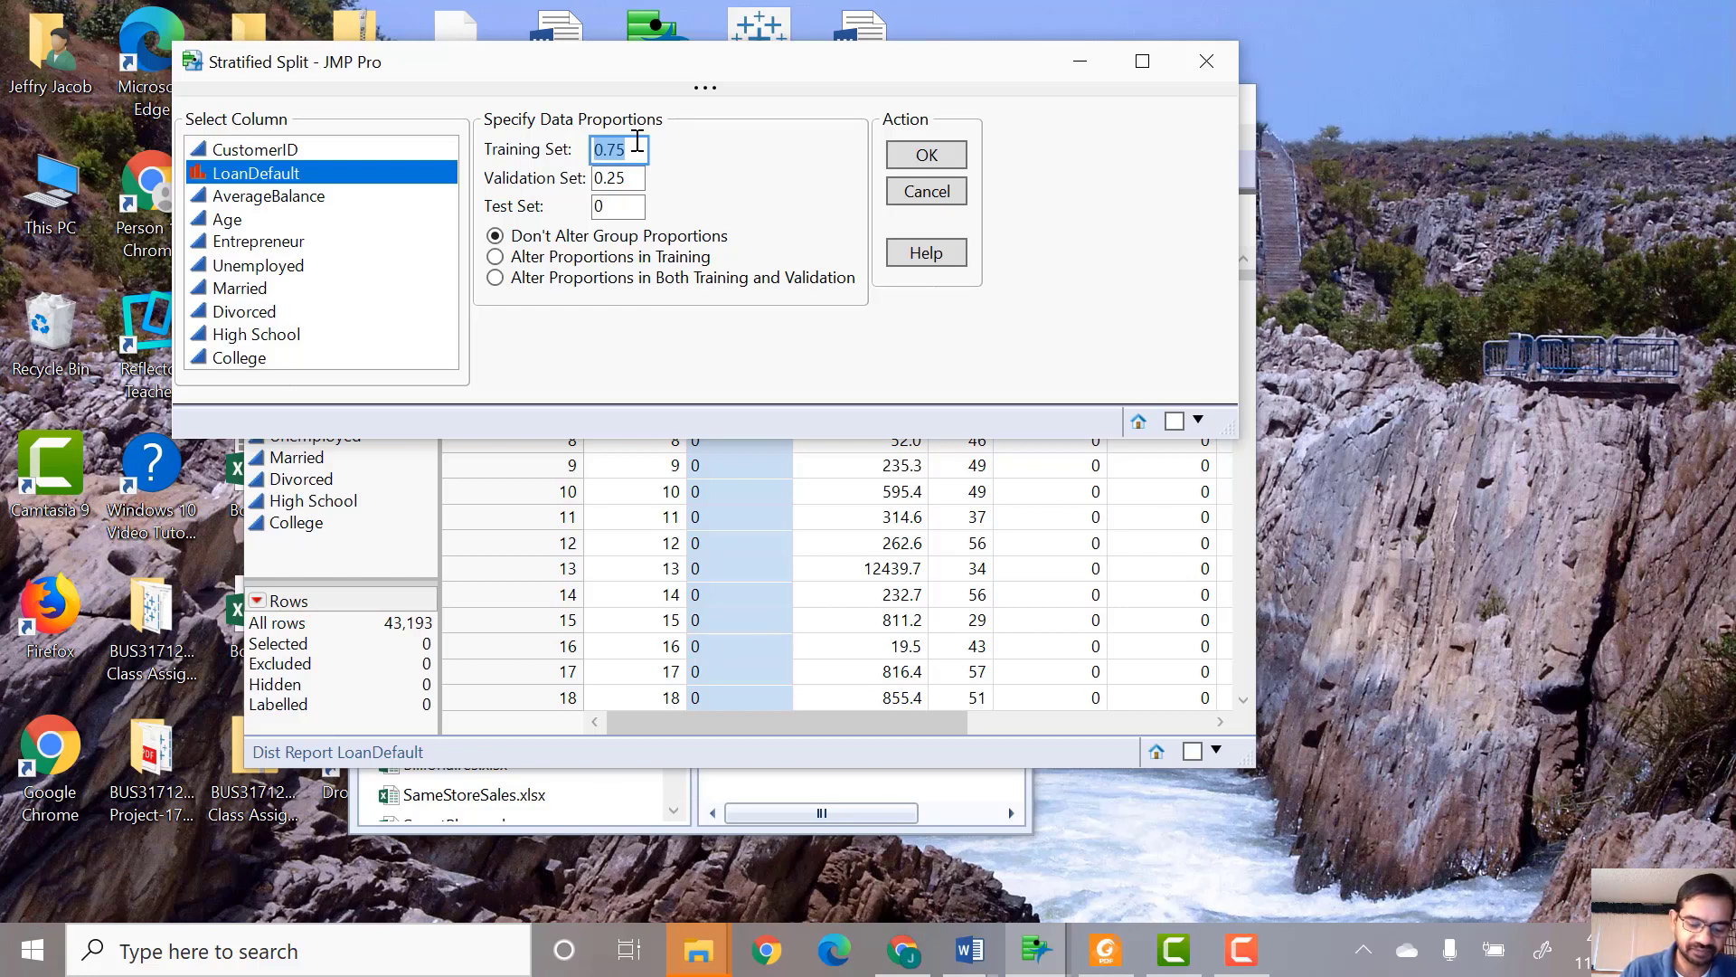
key(BackSpace)
text(.6)
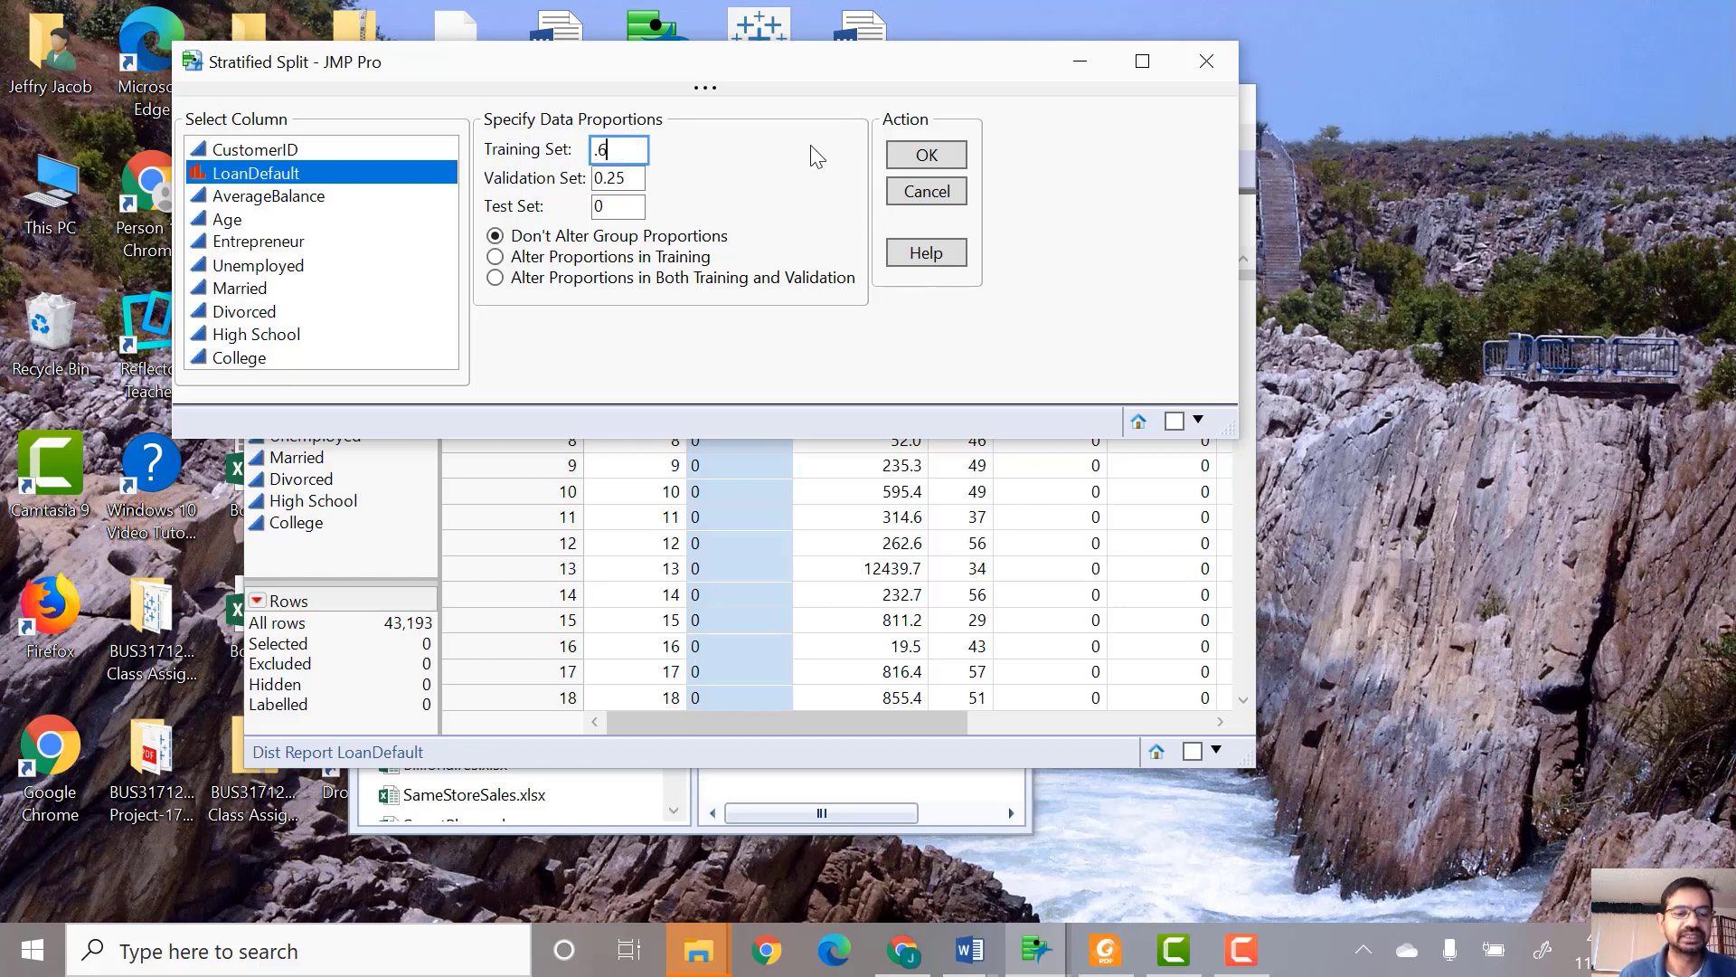
double_click(628, 177)
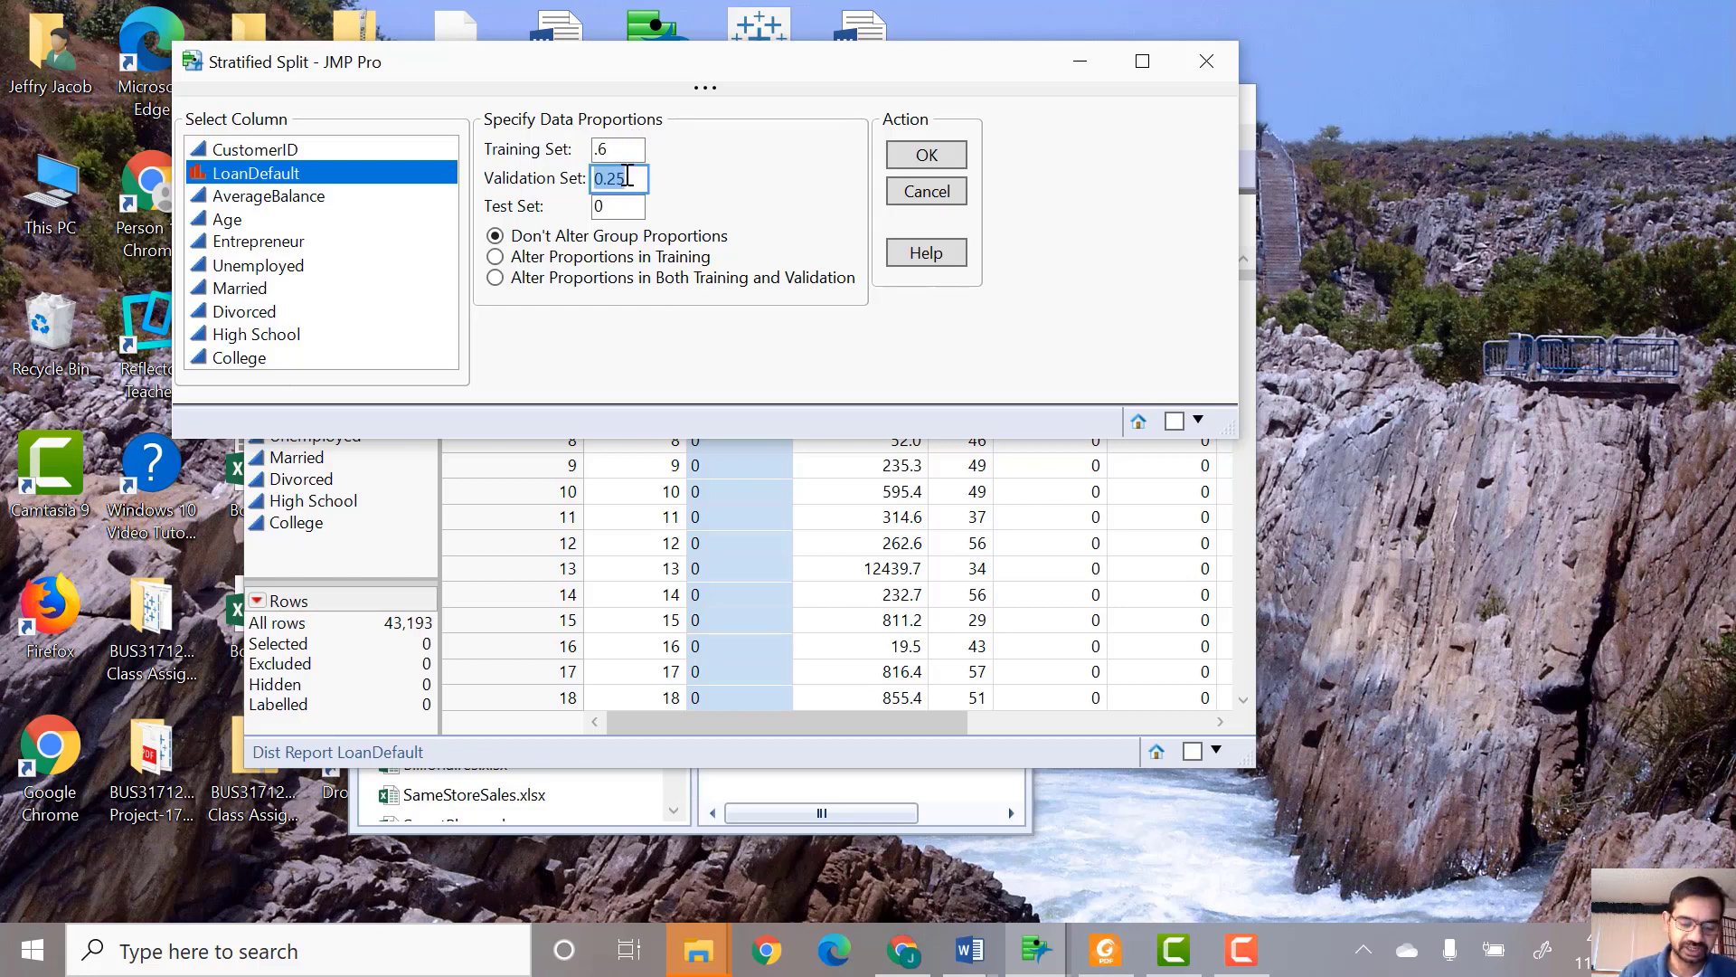
text(0.2)
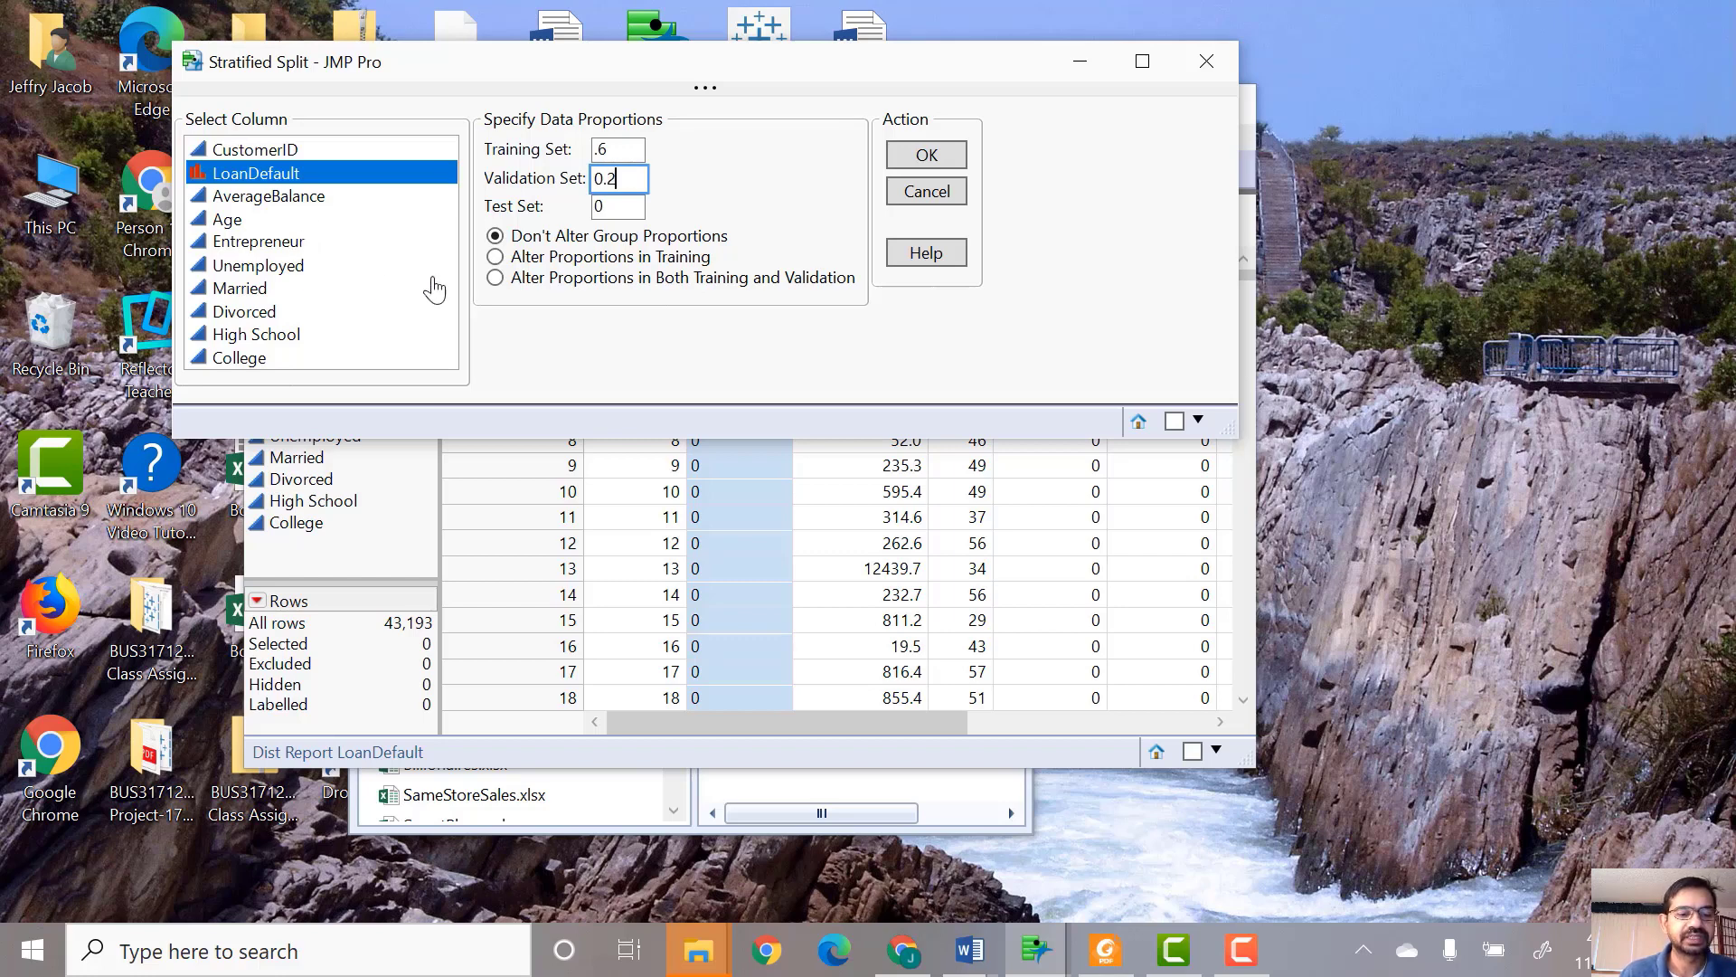
double_click(628, 208)
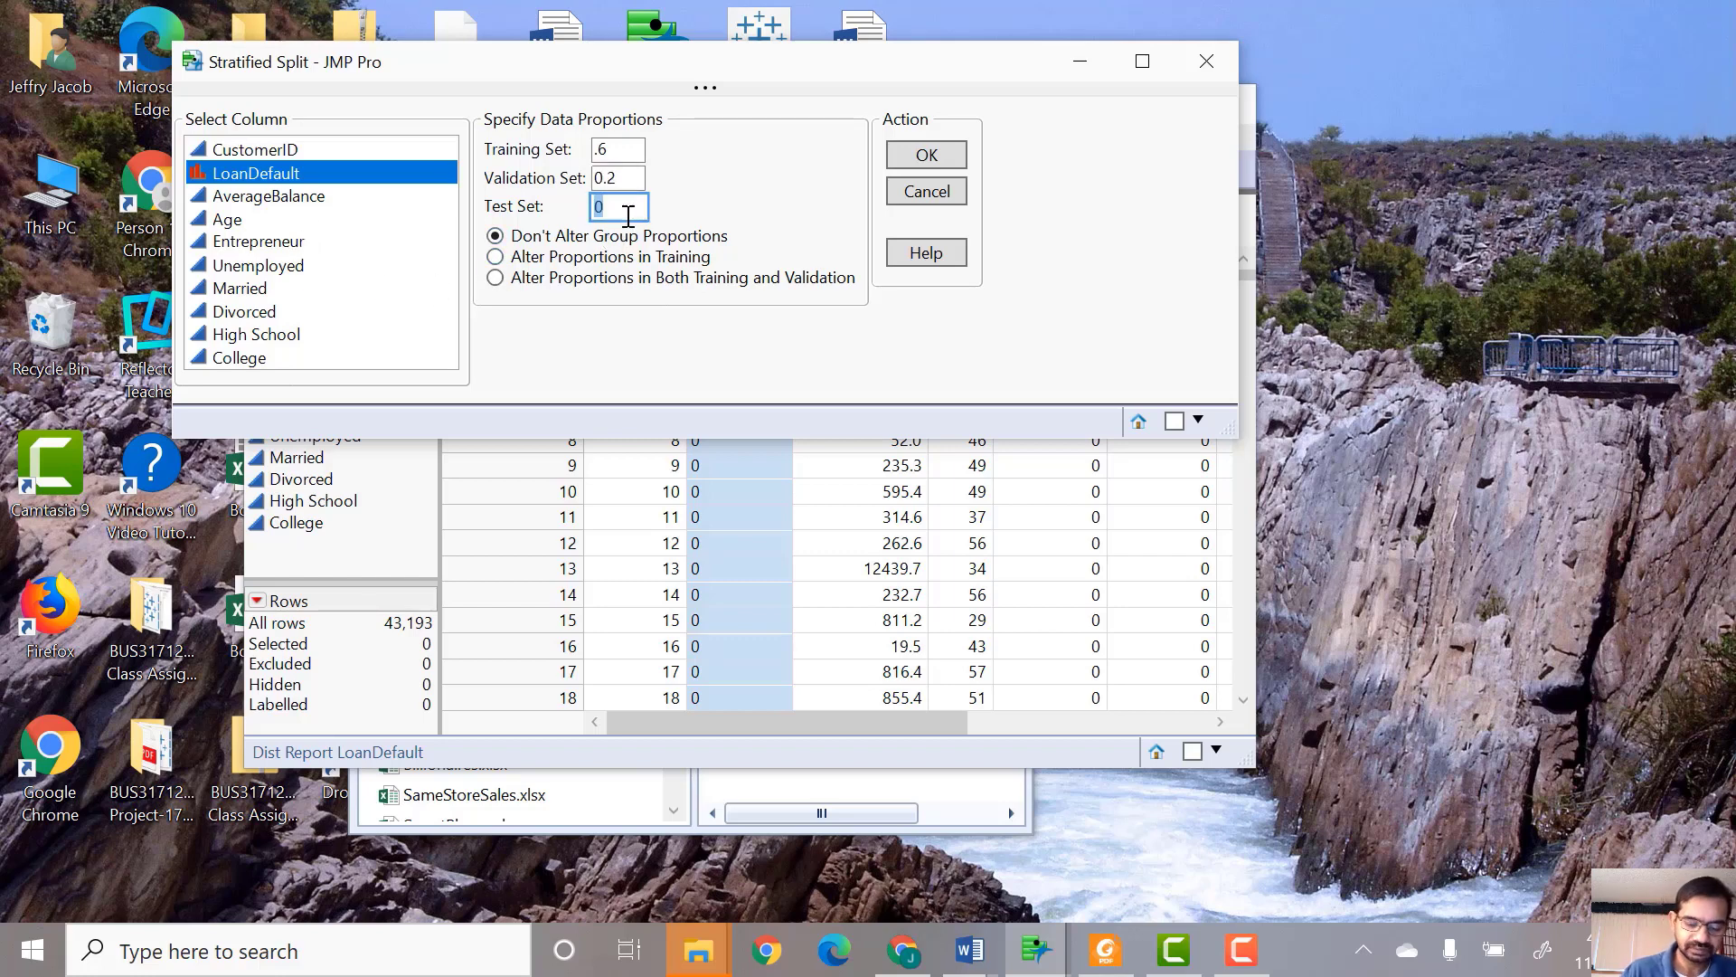
text(0.2)
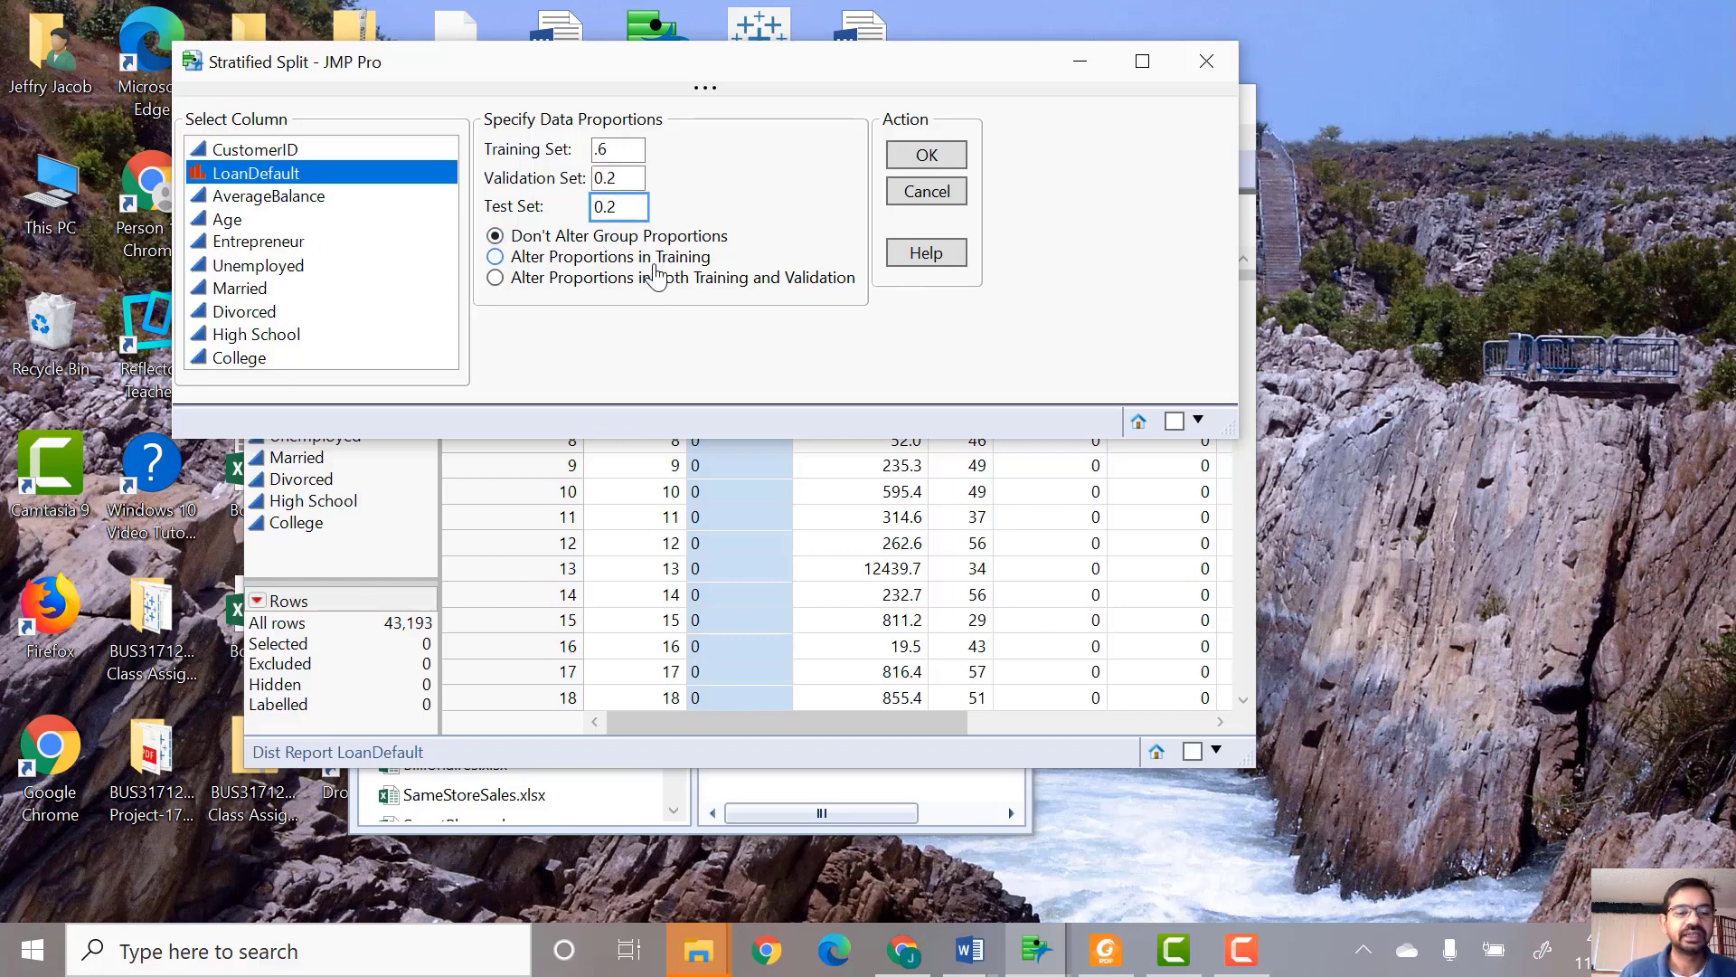
Run the stratified split with proportions altered in training only, using 1 as the focal group at a proportion of 0.5.
click(645, 323)
click(556, 264)
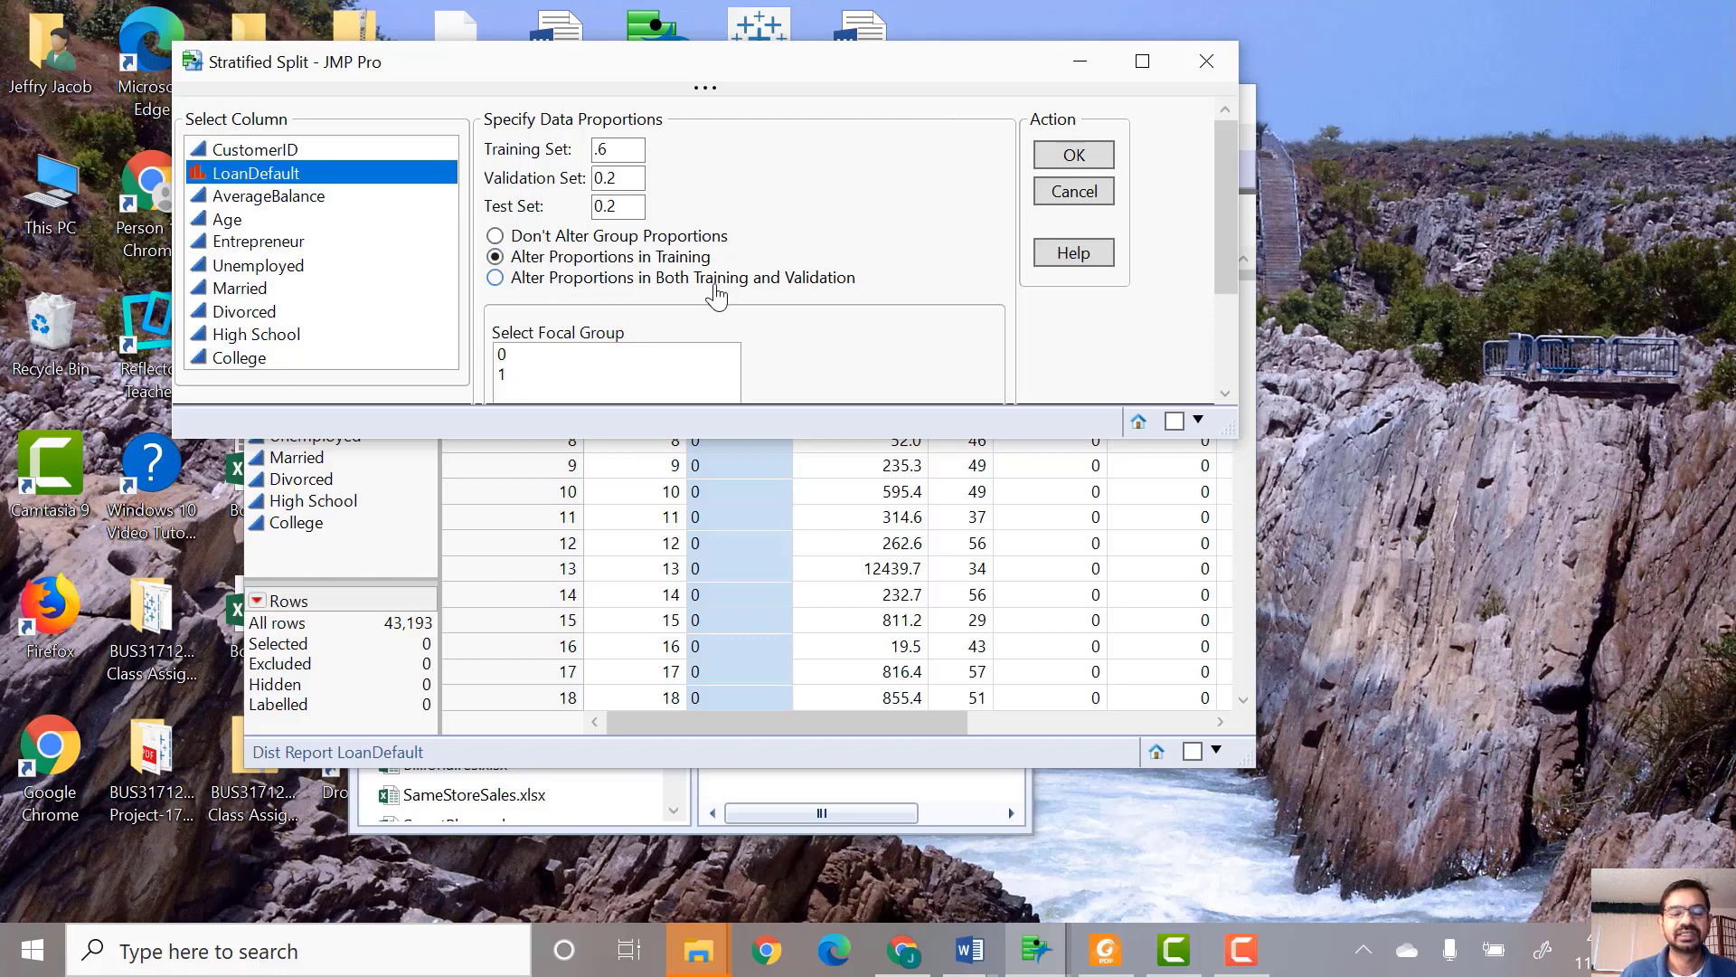
scroll(718, 294, down, 3)
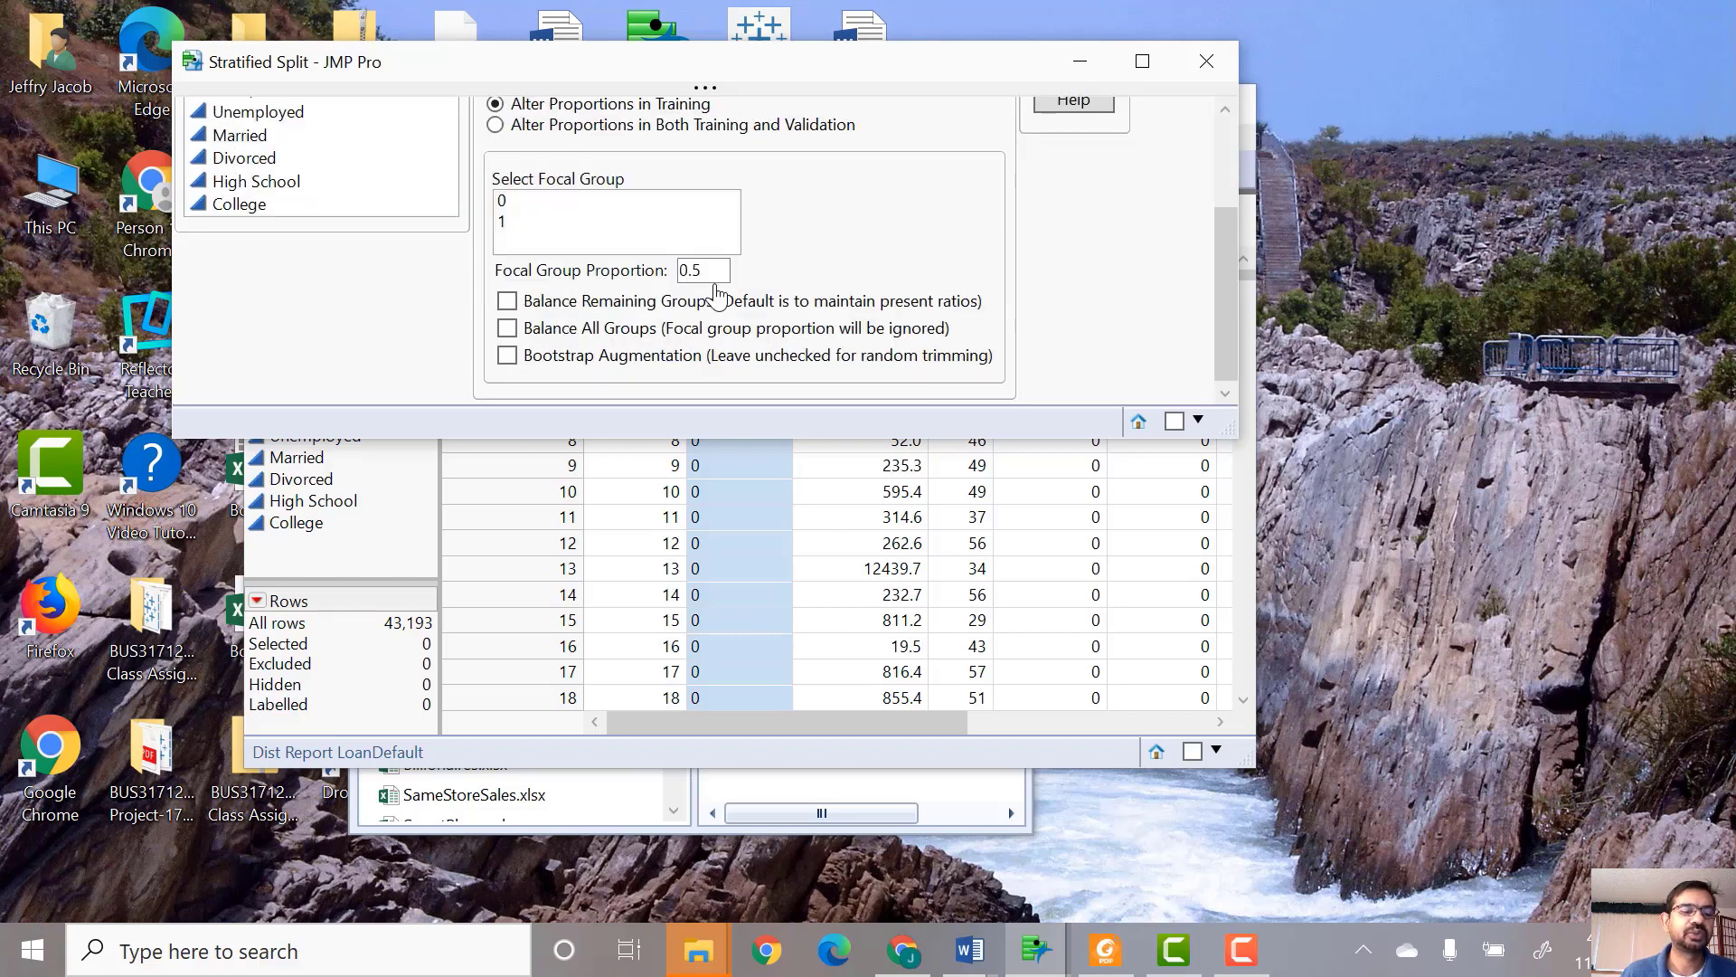
click(521, 227)
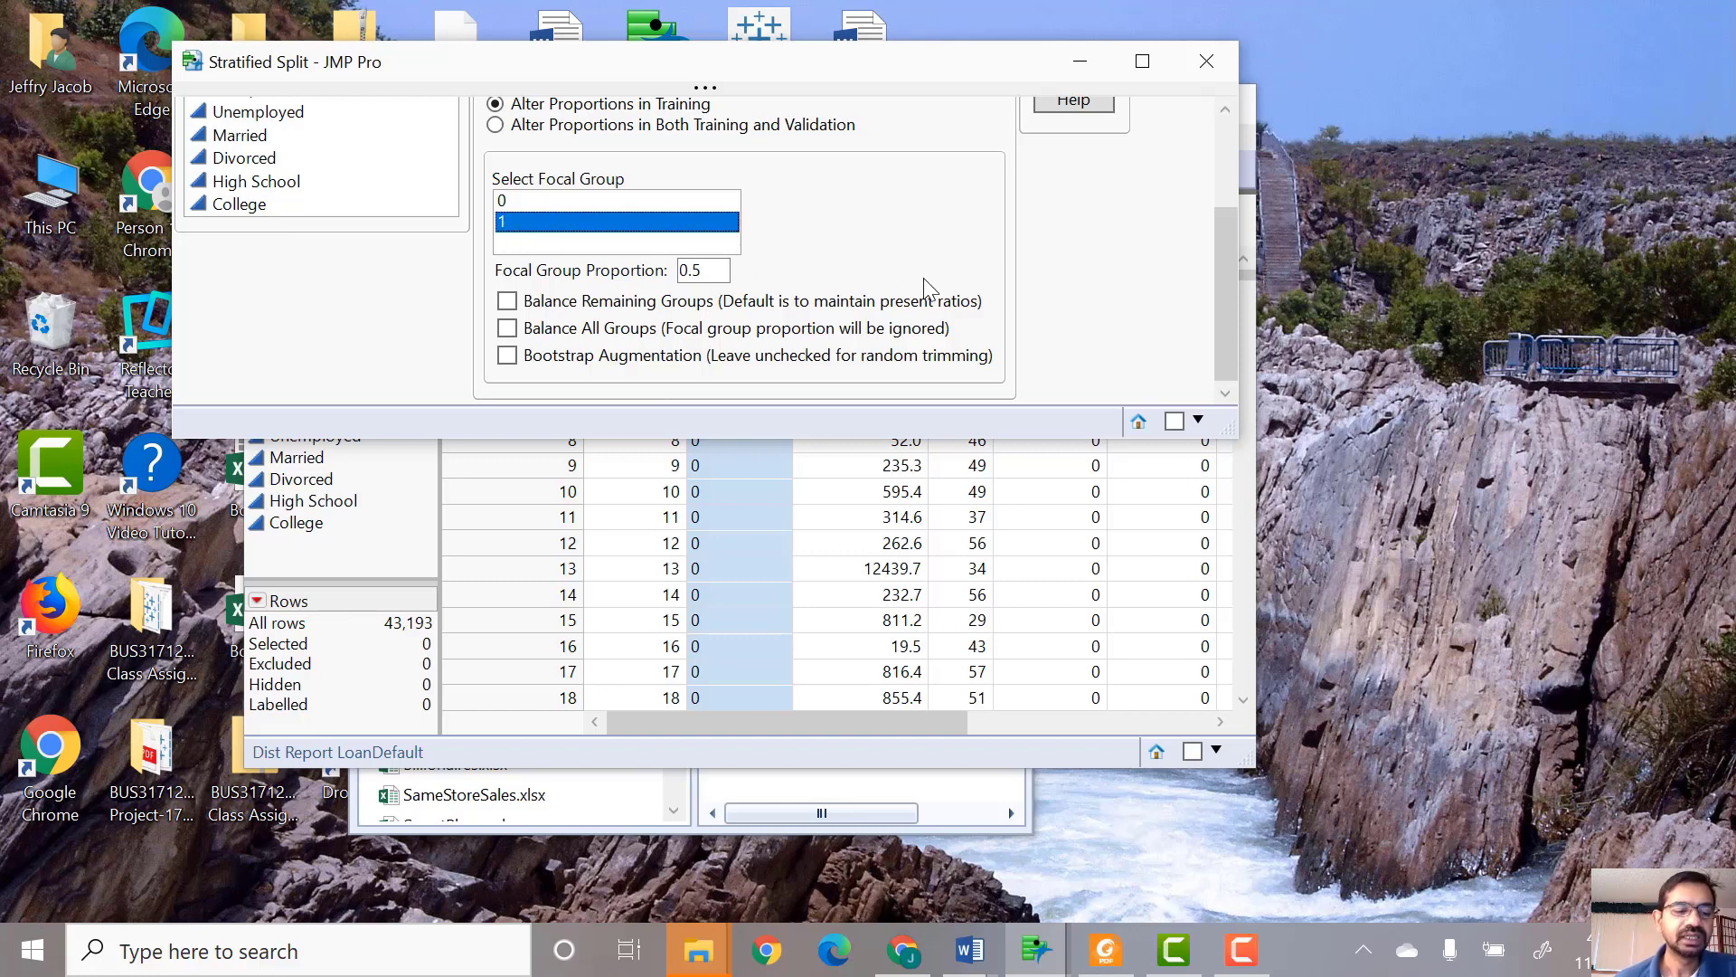
scroll(924, 288, up, 4)
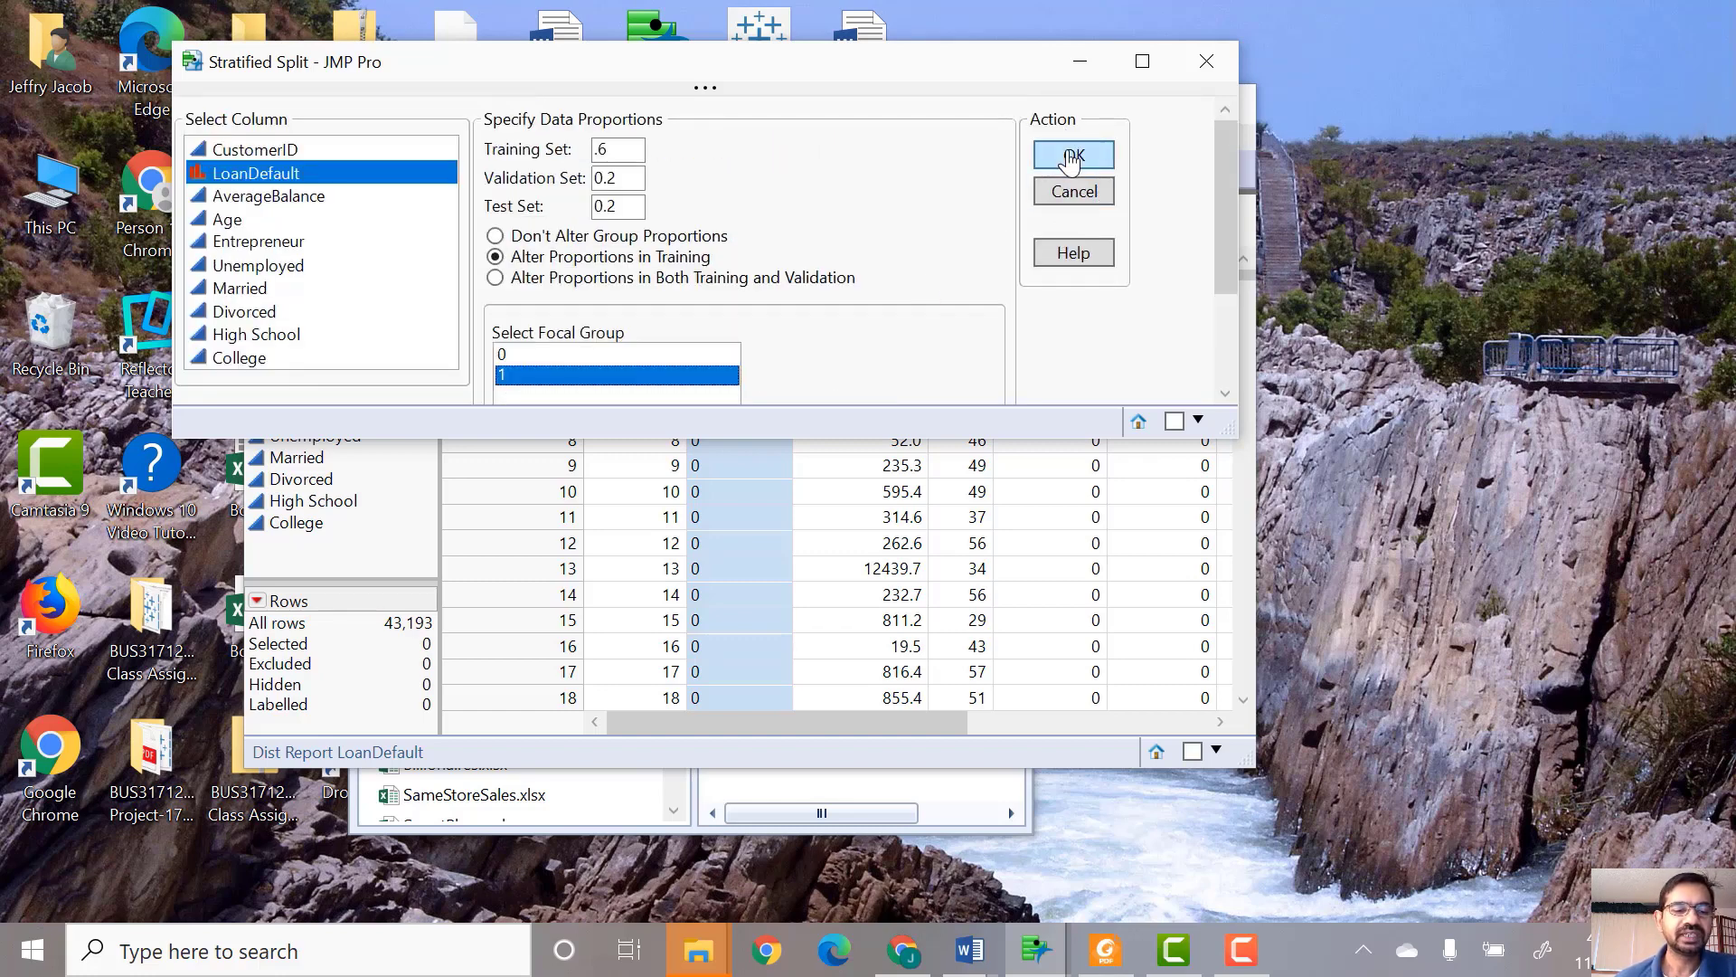
click(1071, 160)
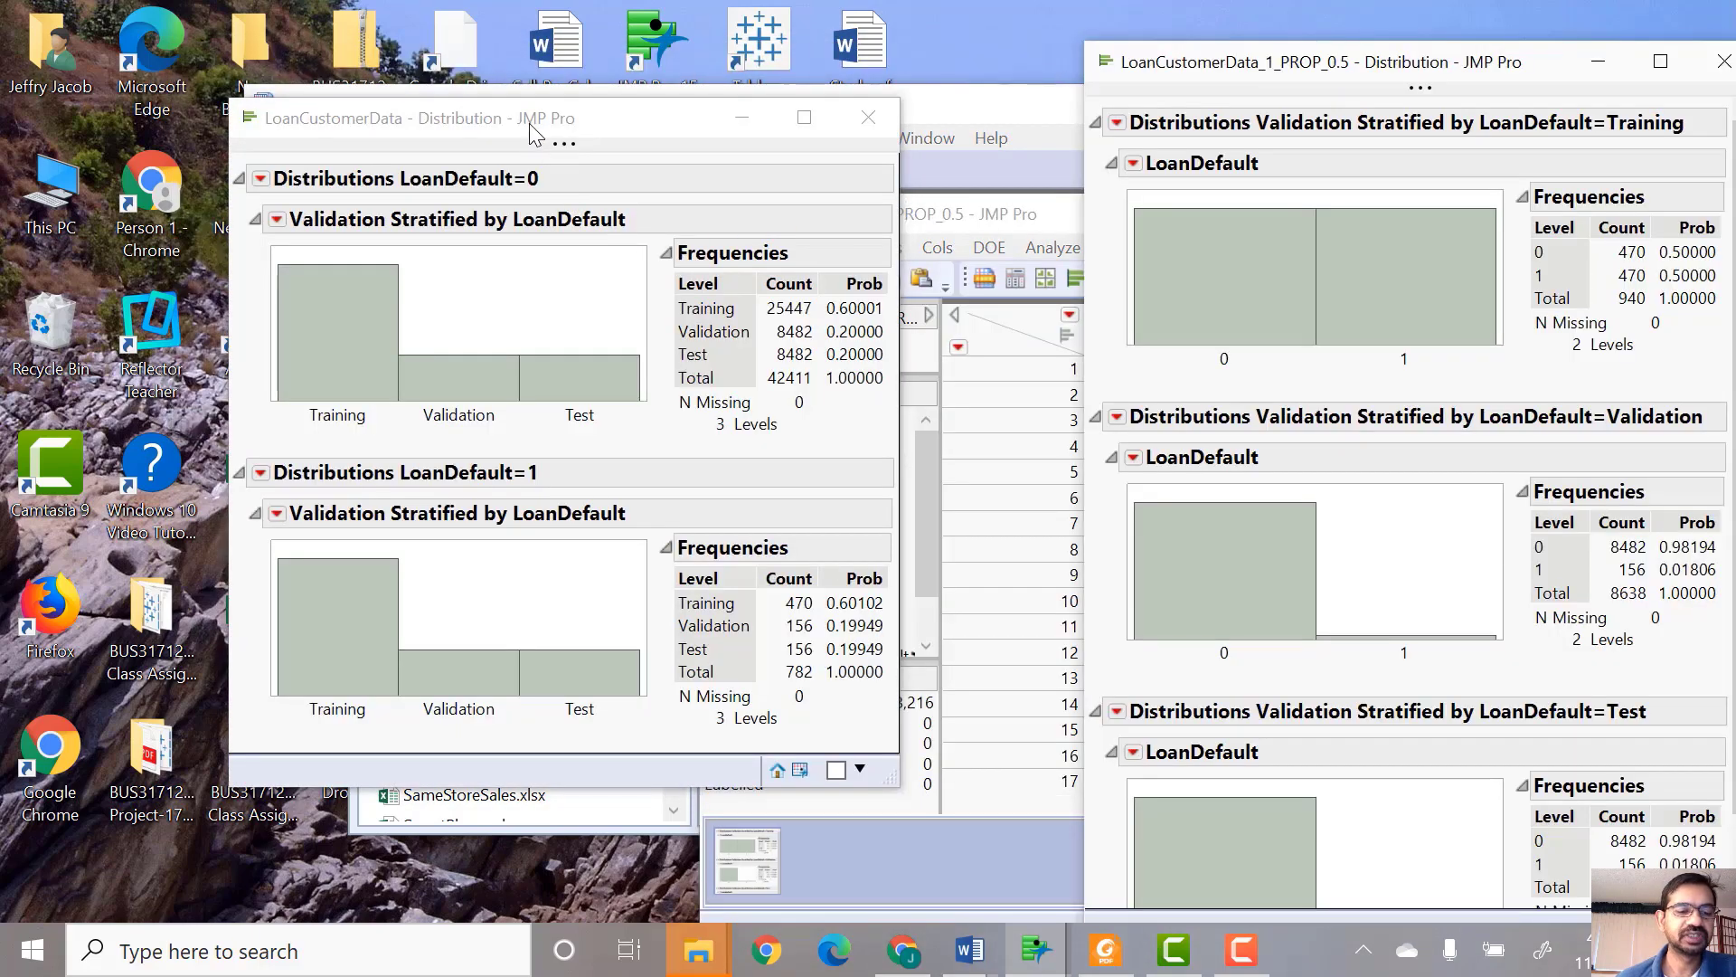
Arrange the two Distribution reports side by side and examine the LoanDefault frequencies for the training, validation and test sets.
drag(582, 118, 520, 110)
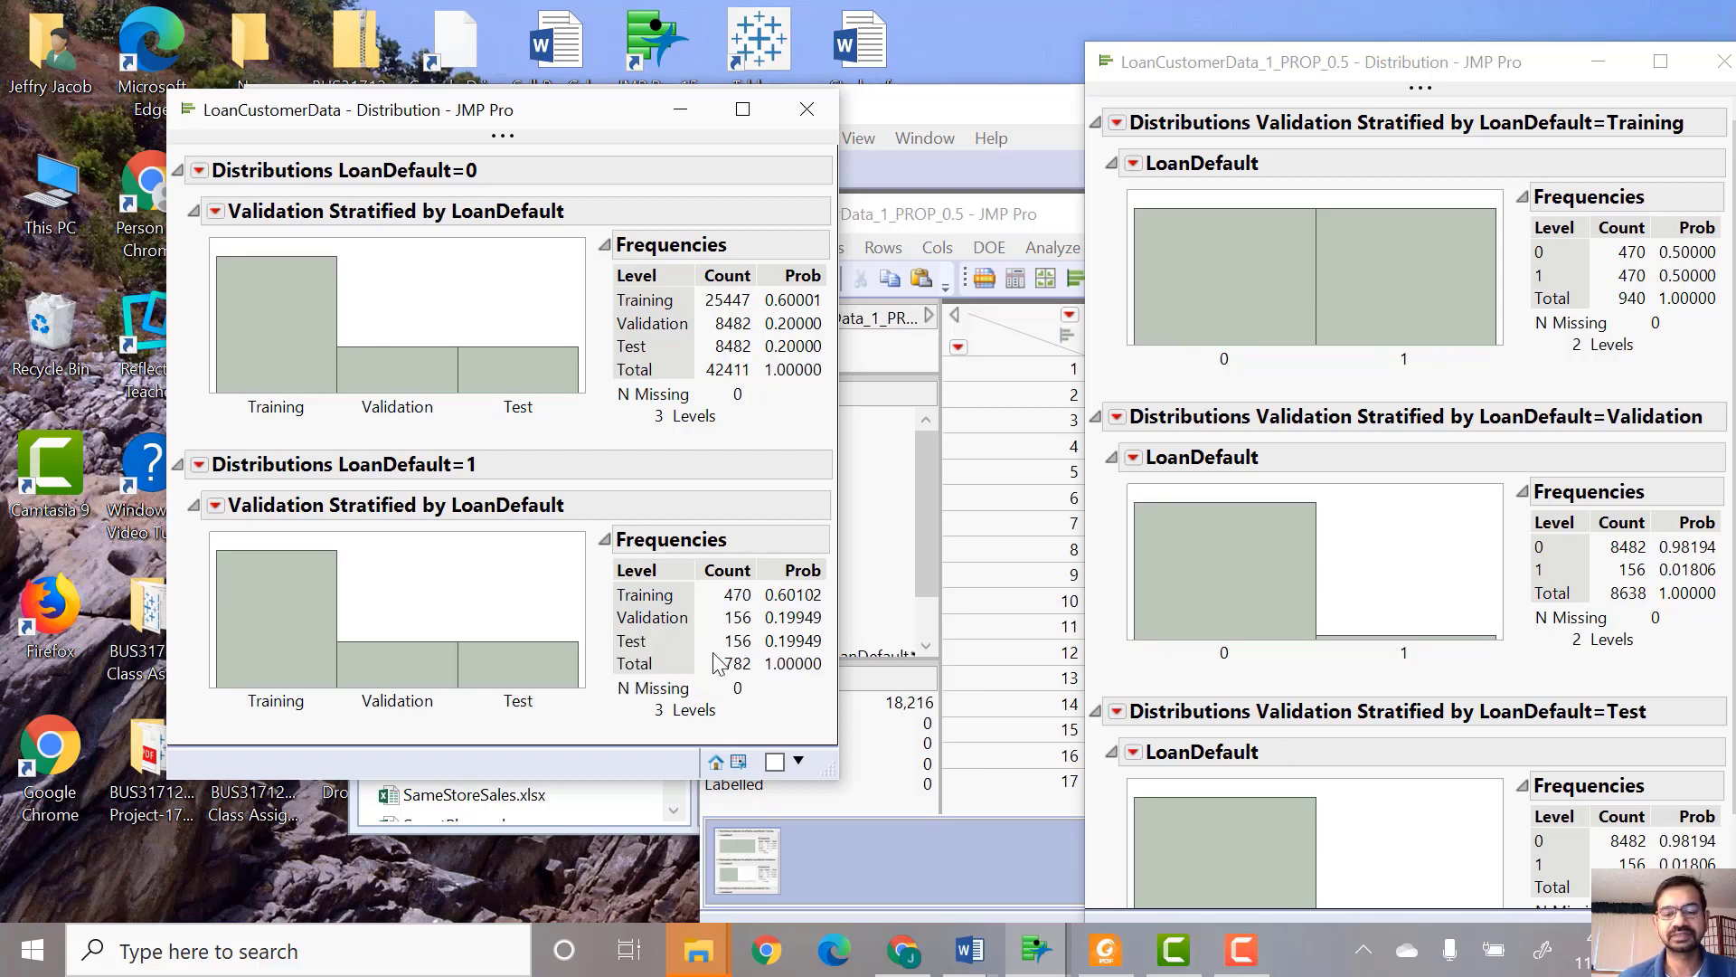
drag(1348, 63, 1182, 48)
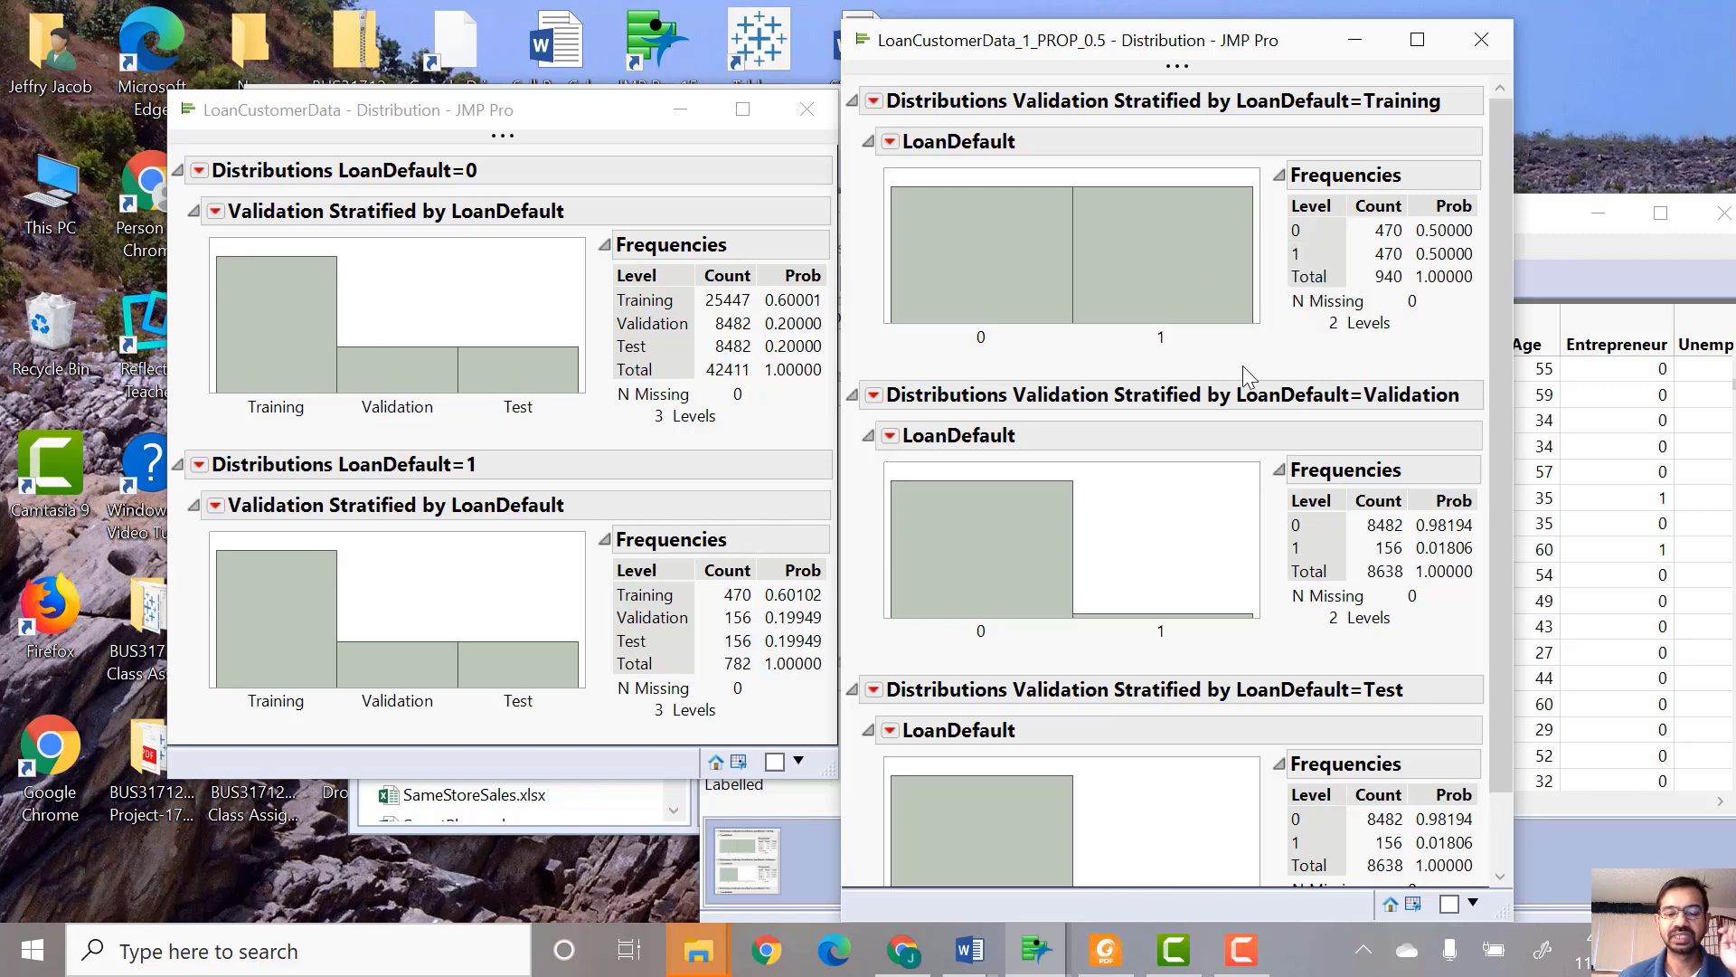
scroll(1248, 376, down, 1)
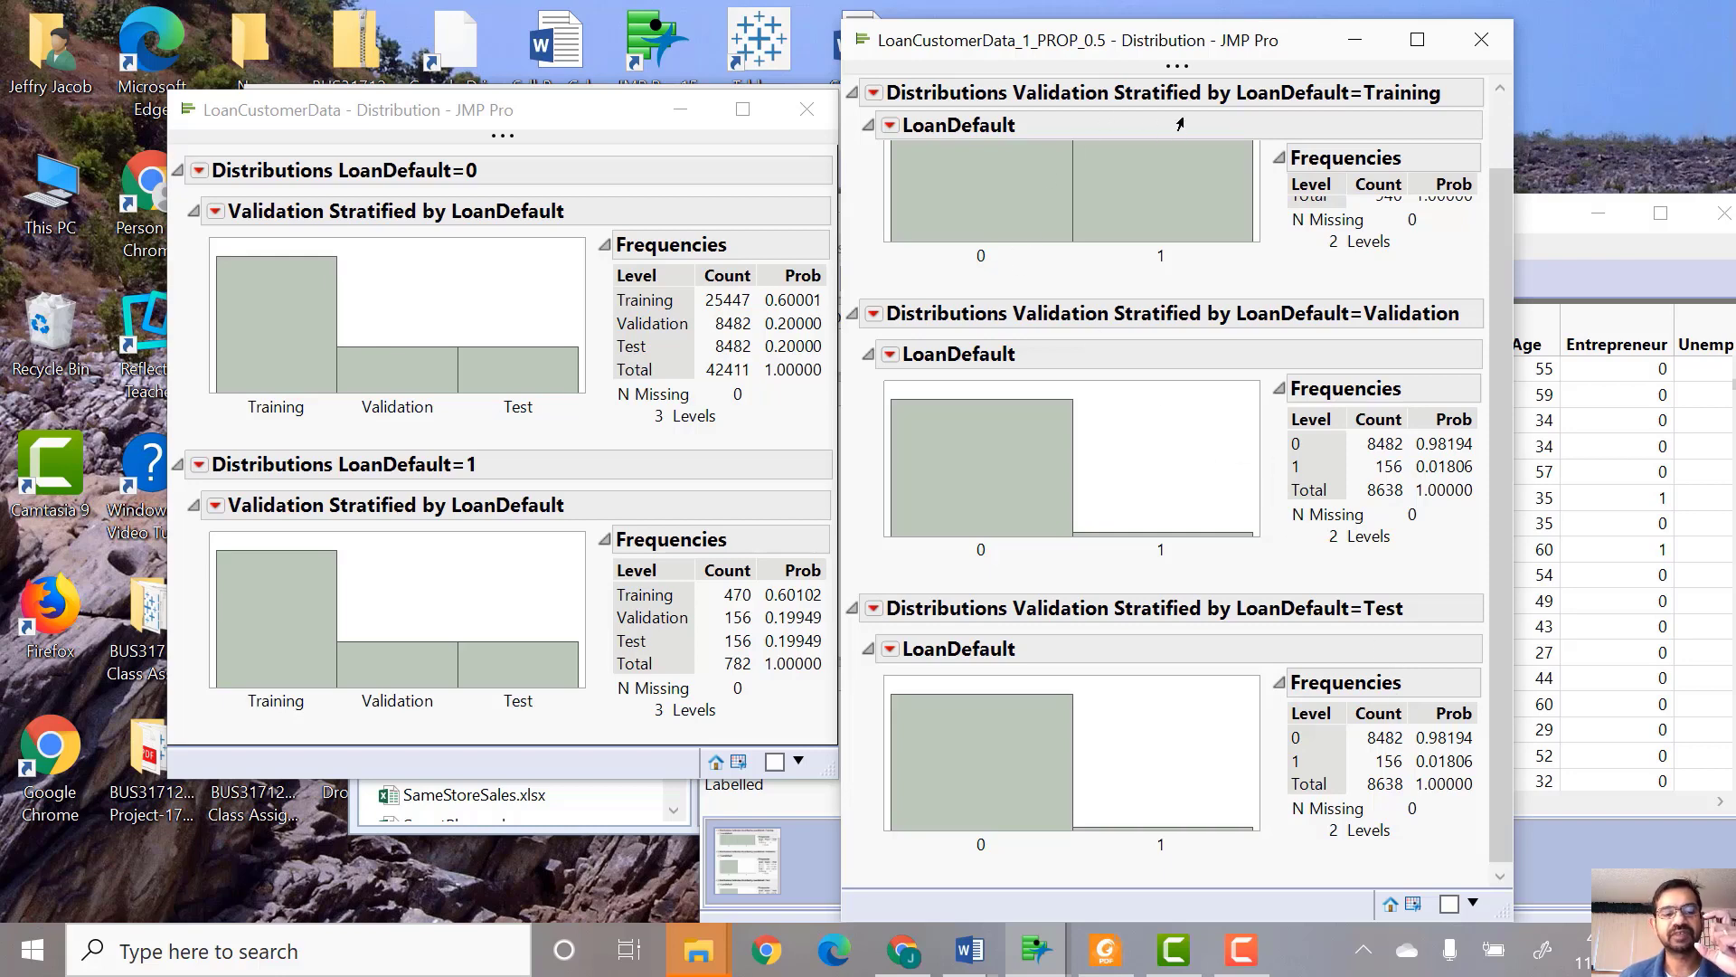
mouse_move(1181, 123)
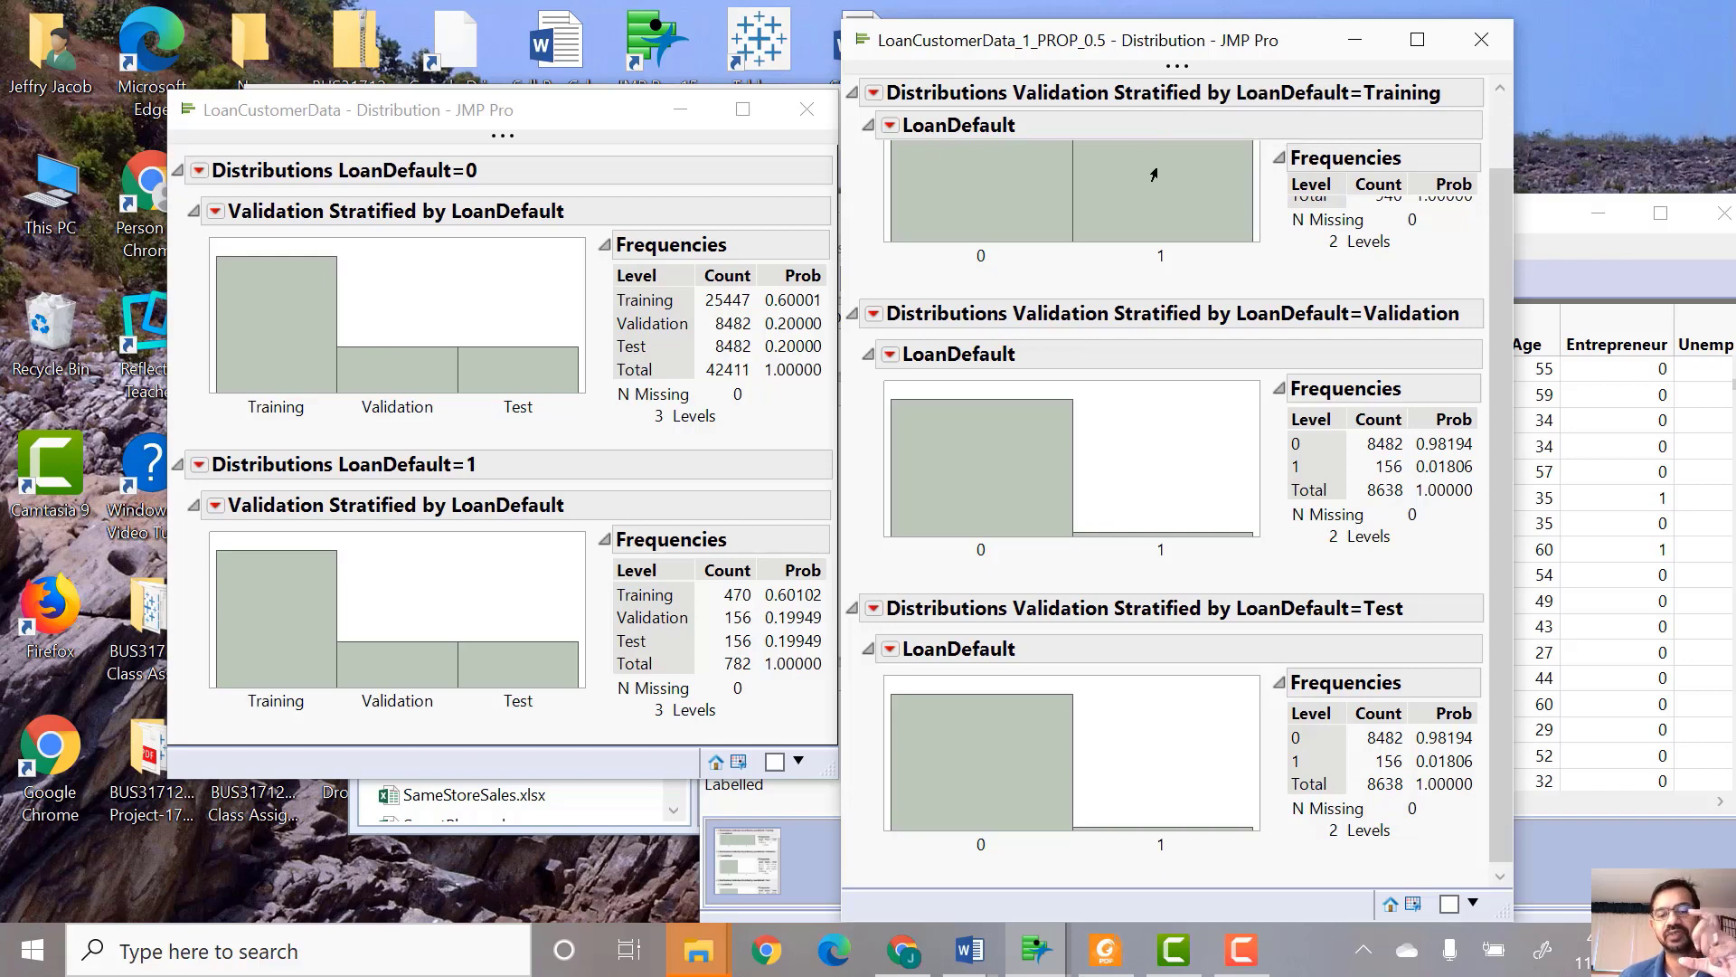
scroll(1285, 511, up, 3)
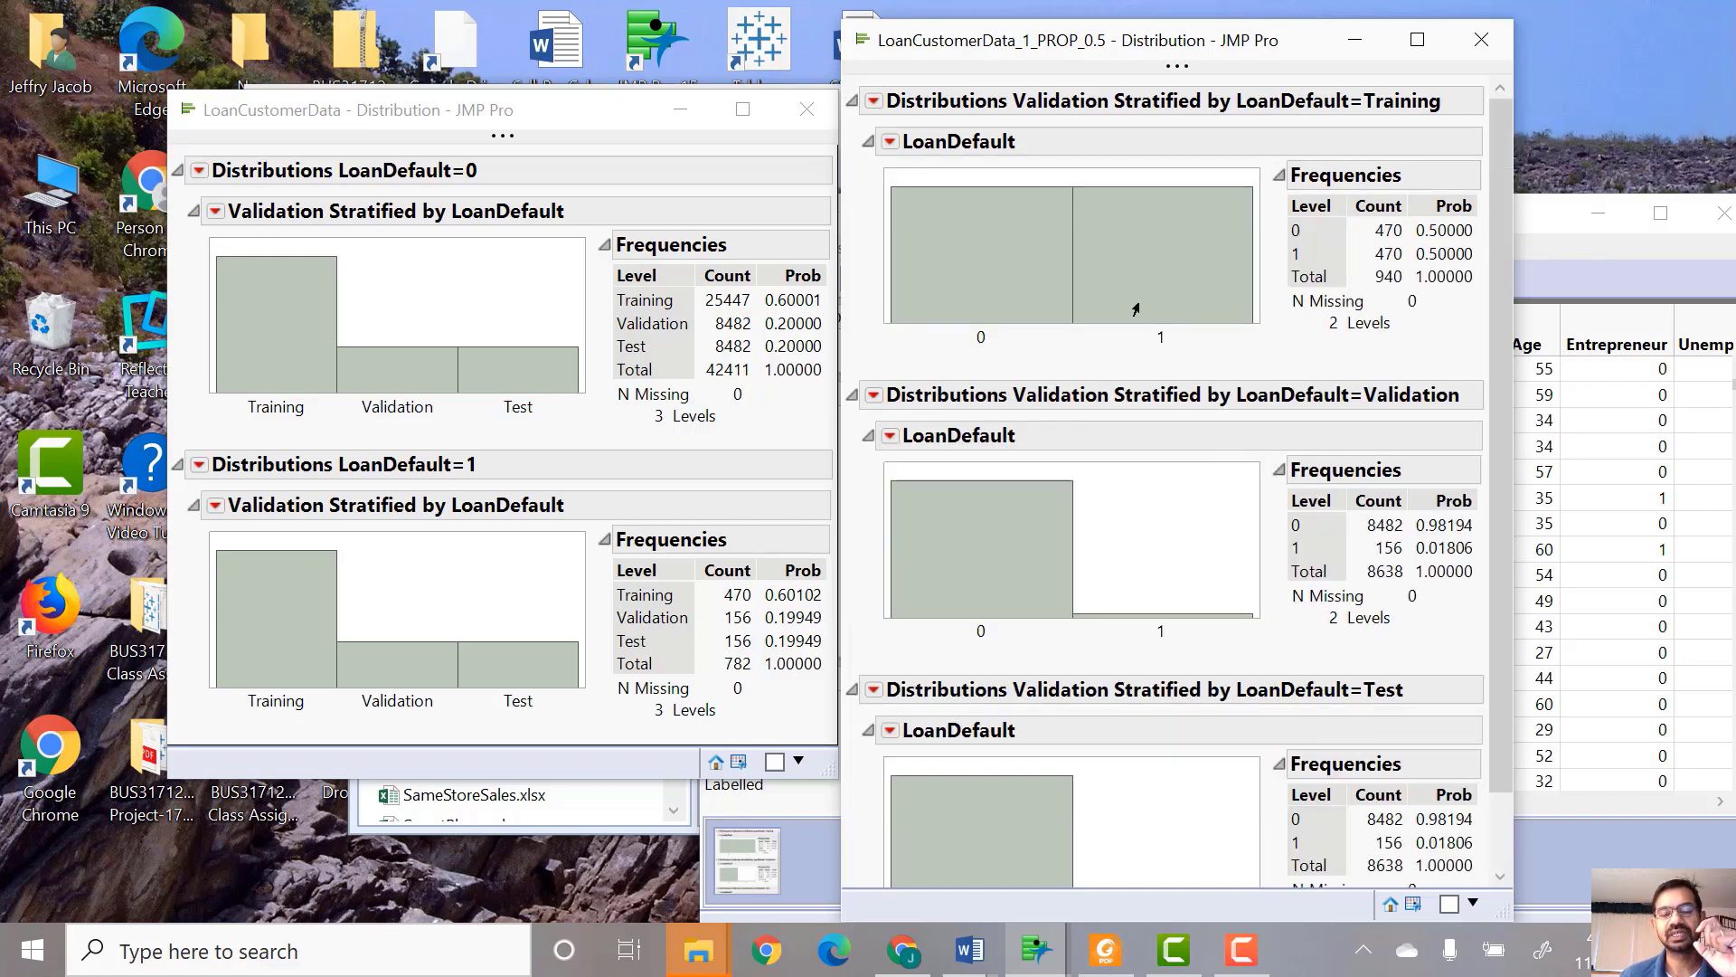
scroll(1161, 321, down, 3)
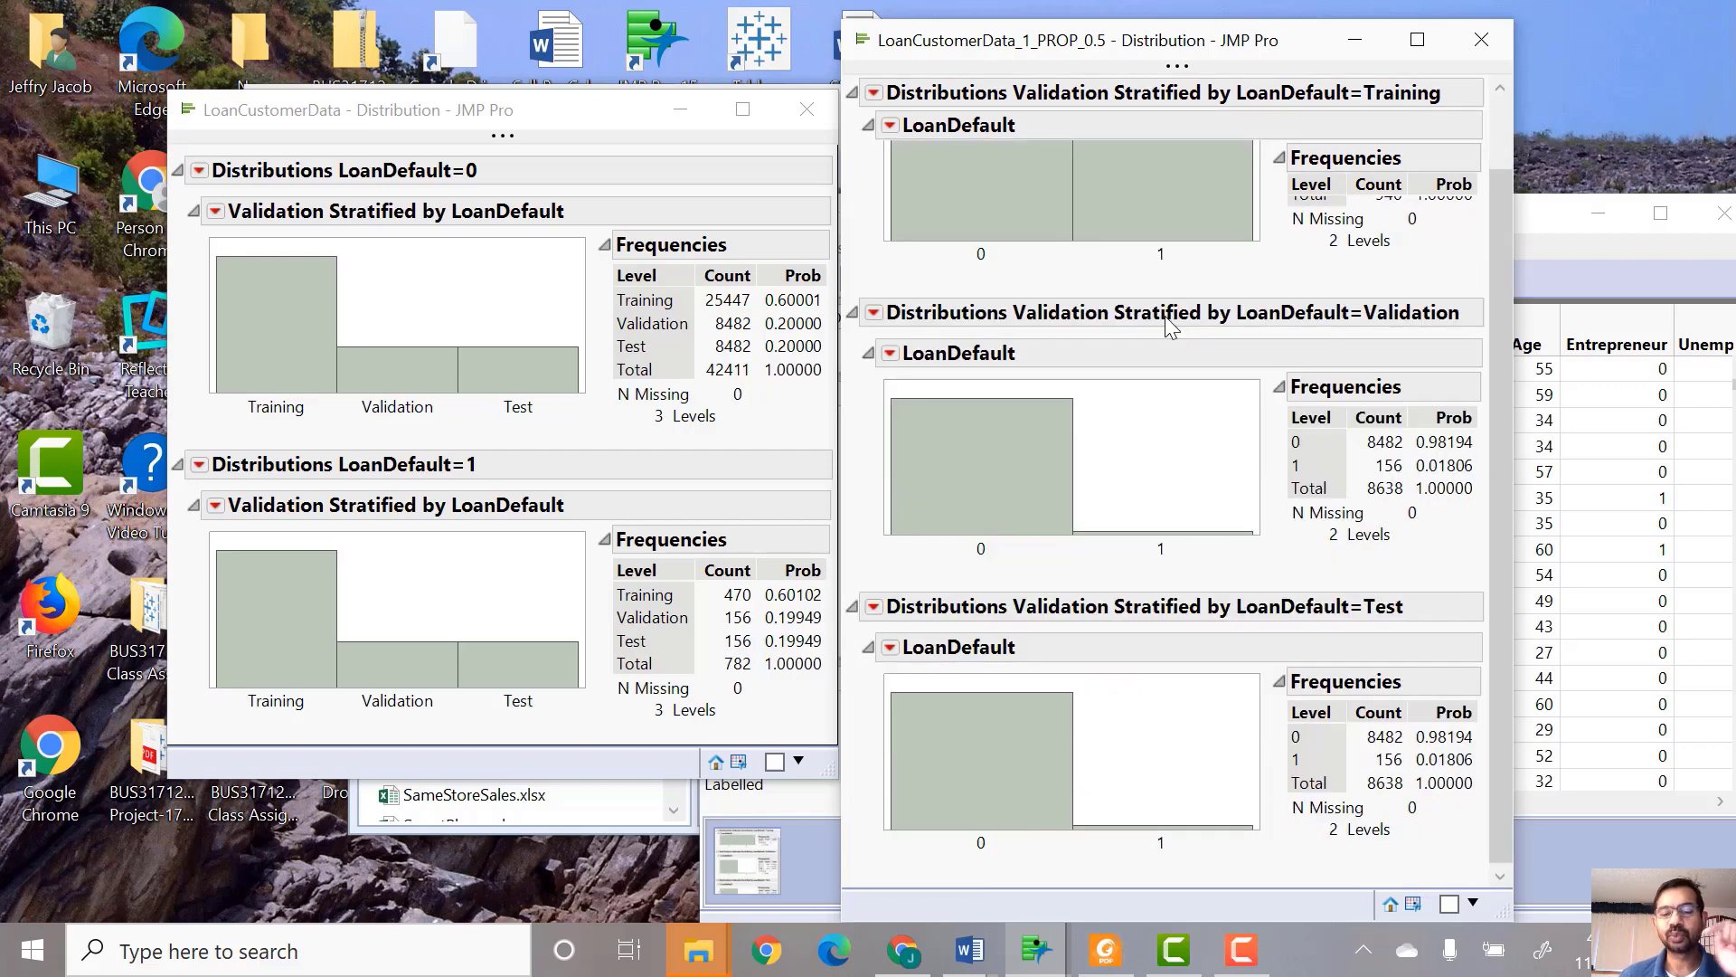
scroll(1190, 349, up, 3)
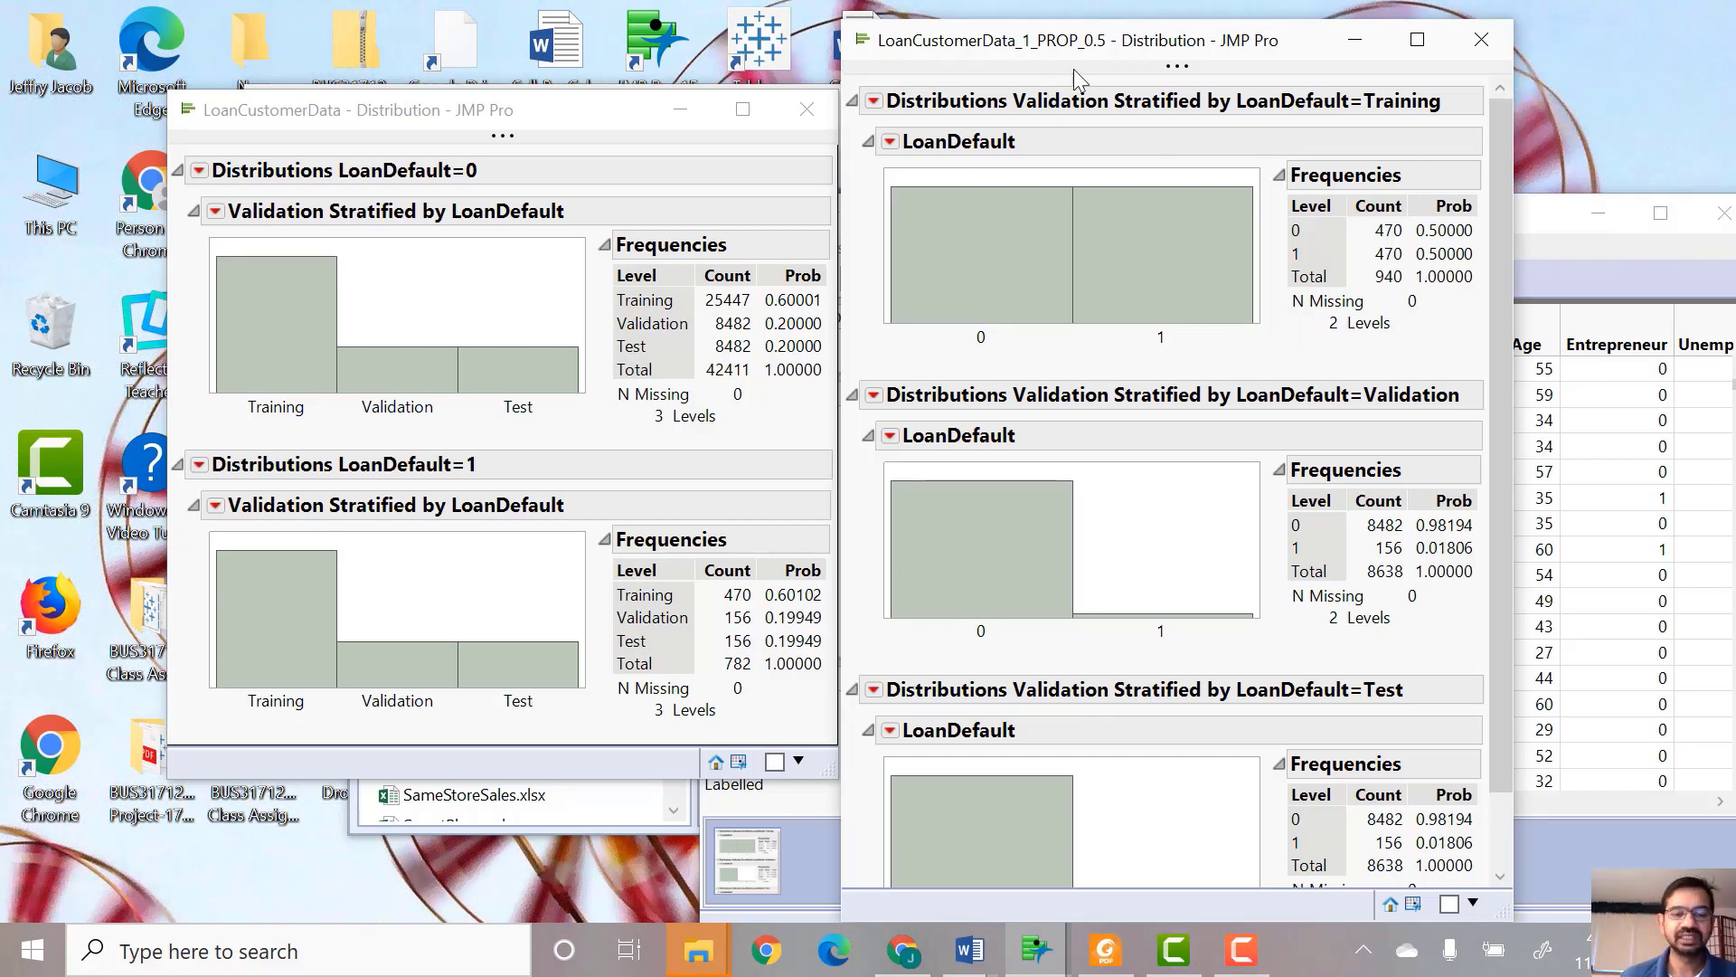
Bring the LoanCustomerData_1_PROP_0.5 data table in front of the reports and view its rows and columns.
click(1554, 224)
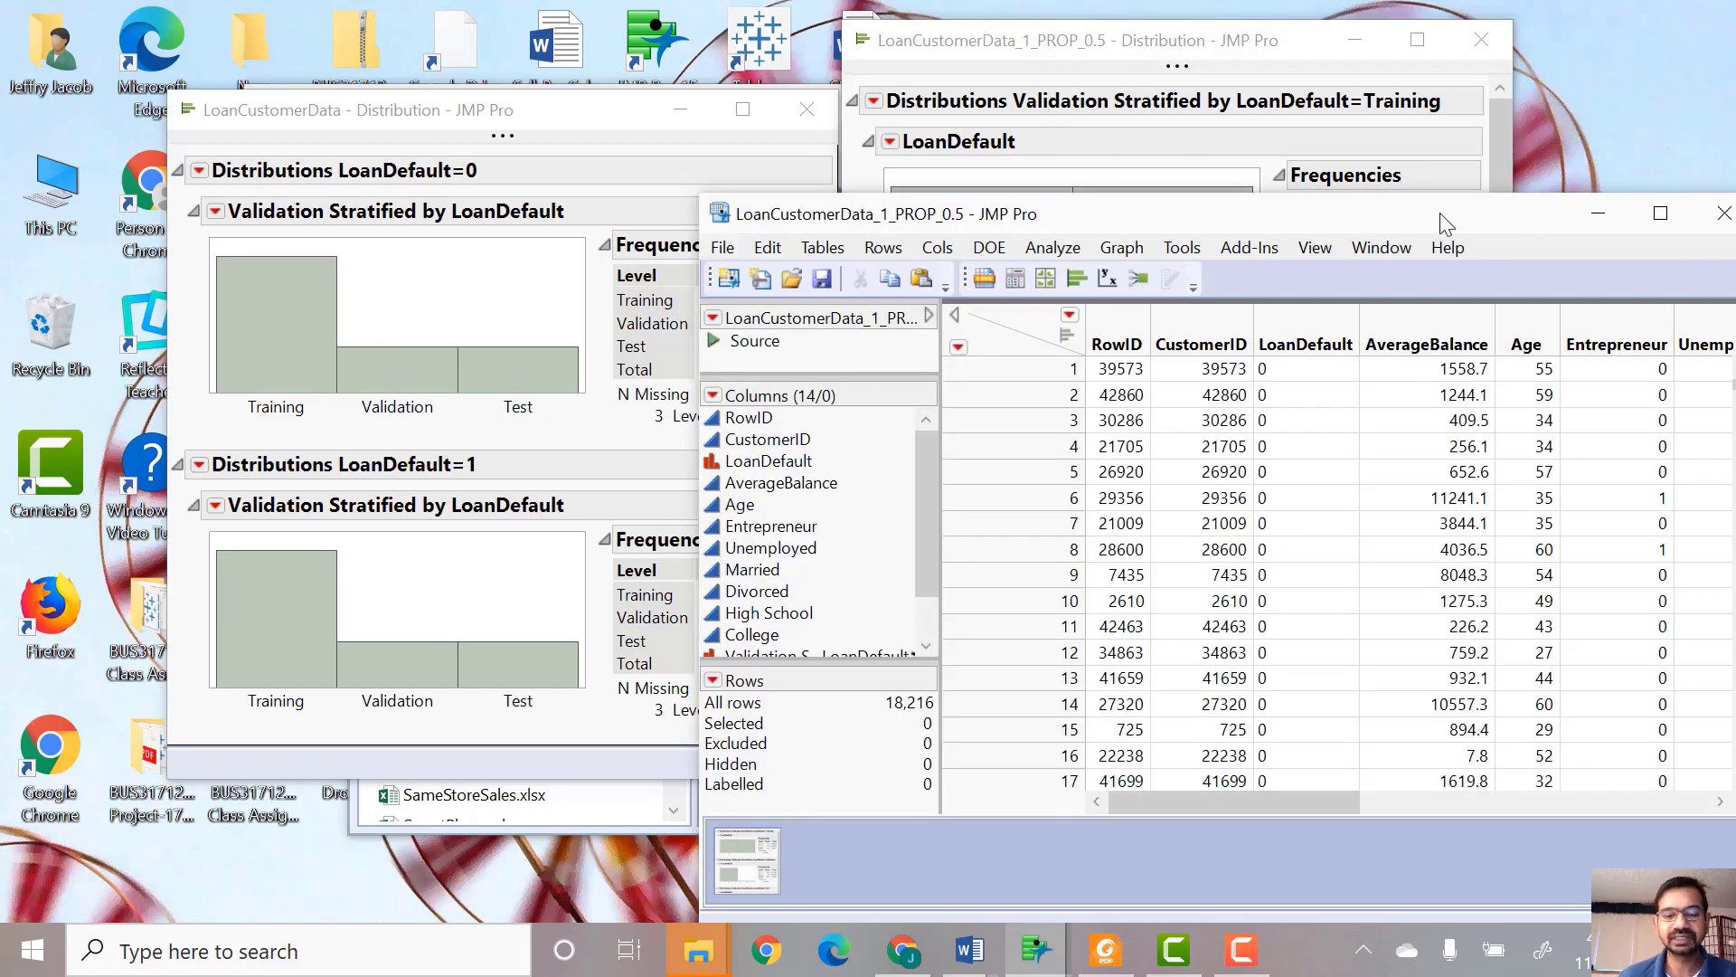
drag(1329, 219, 1020, 155)
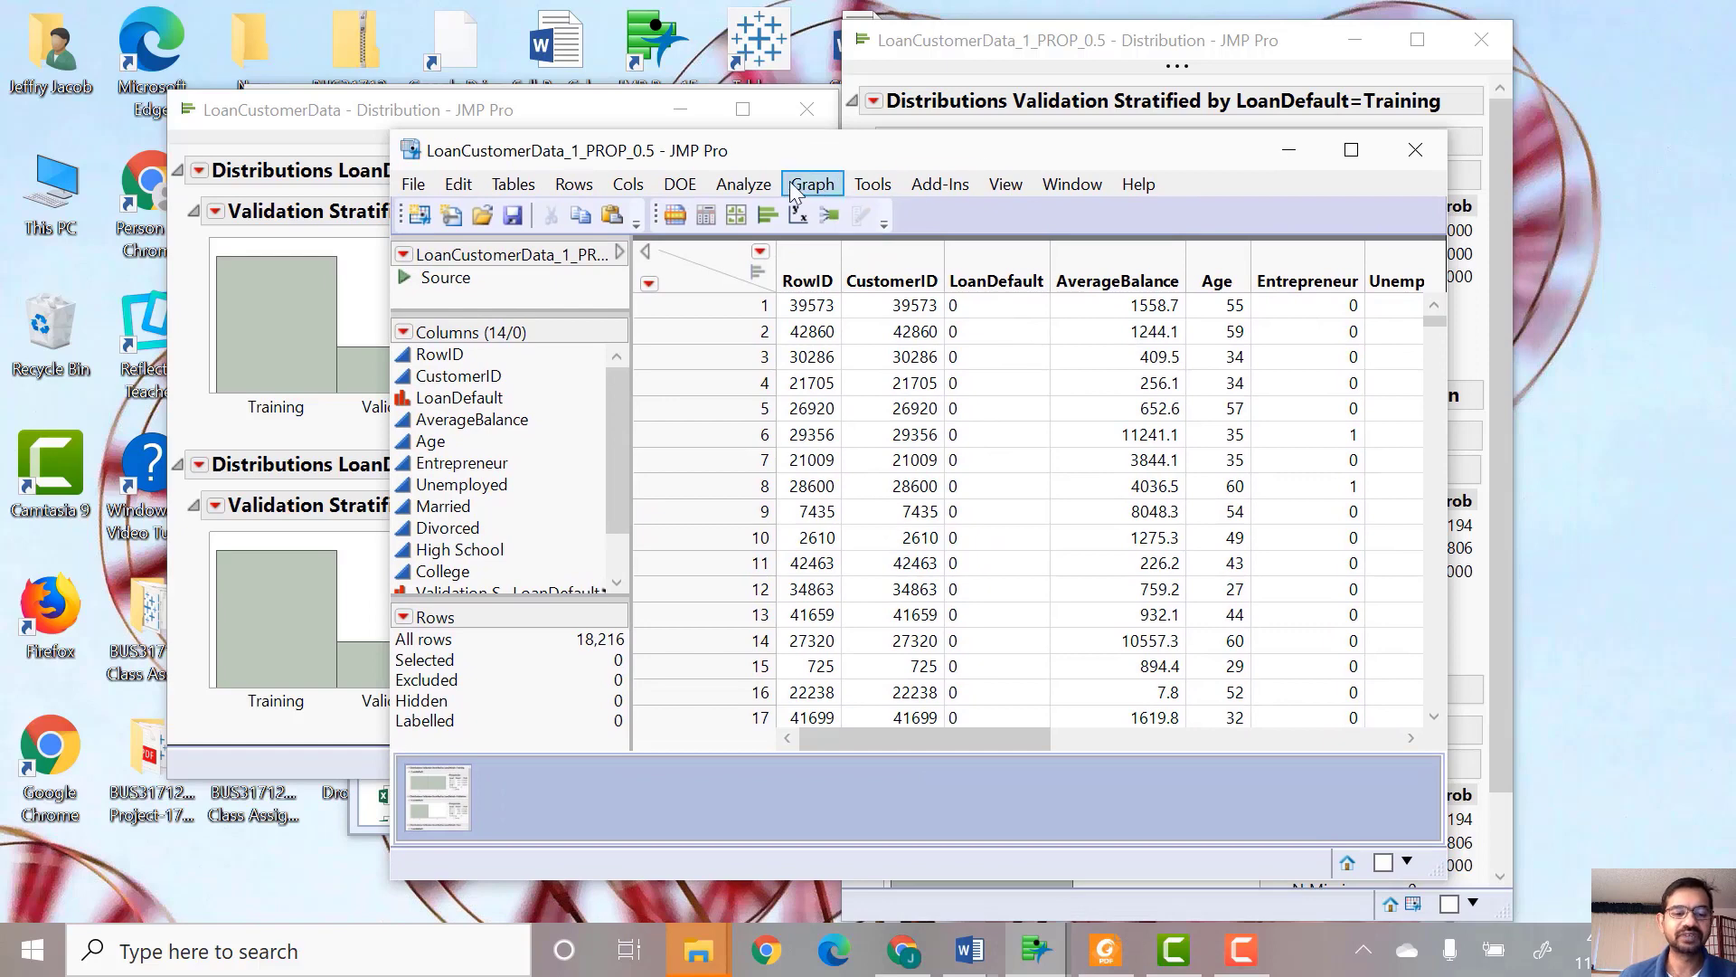
click(743, 184)
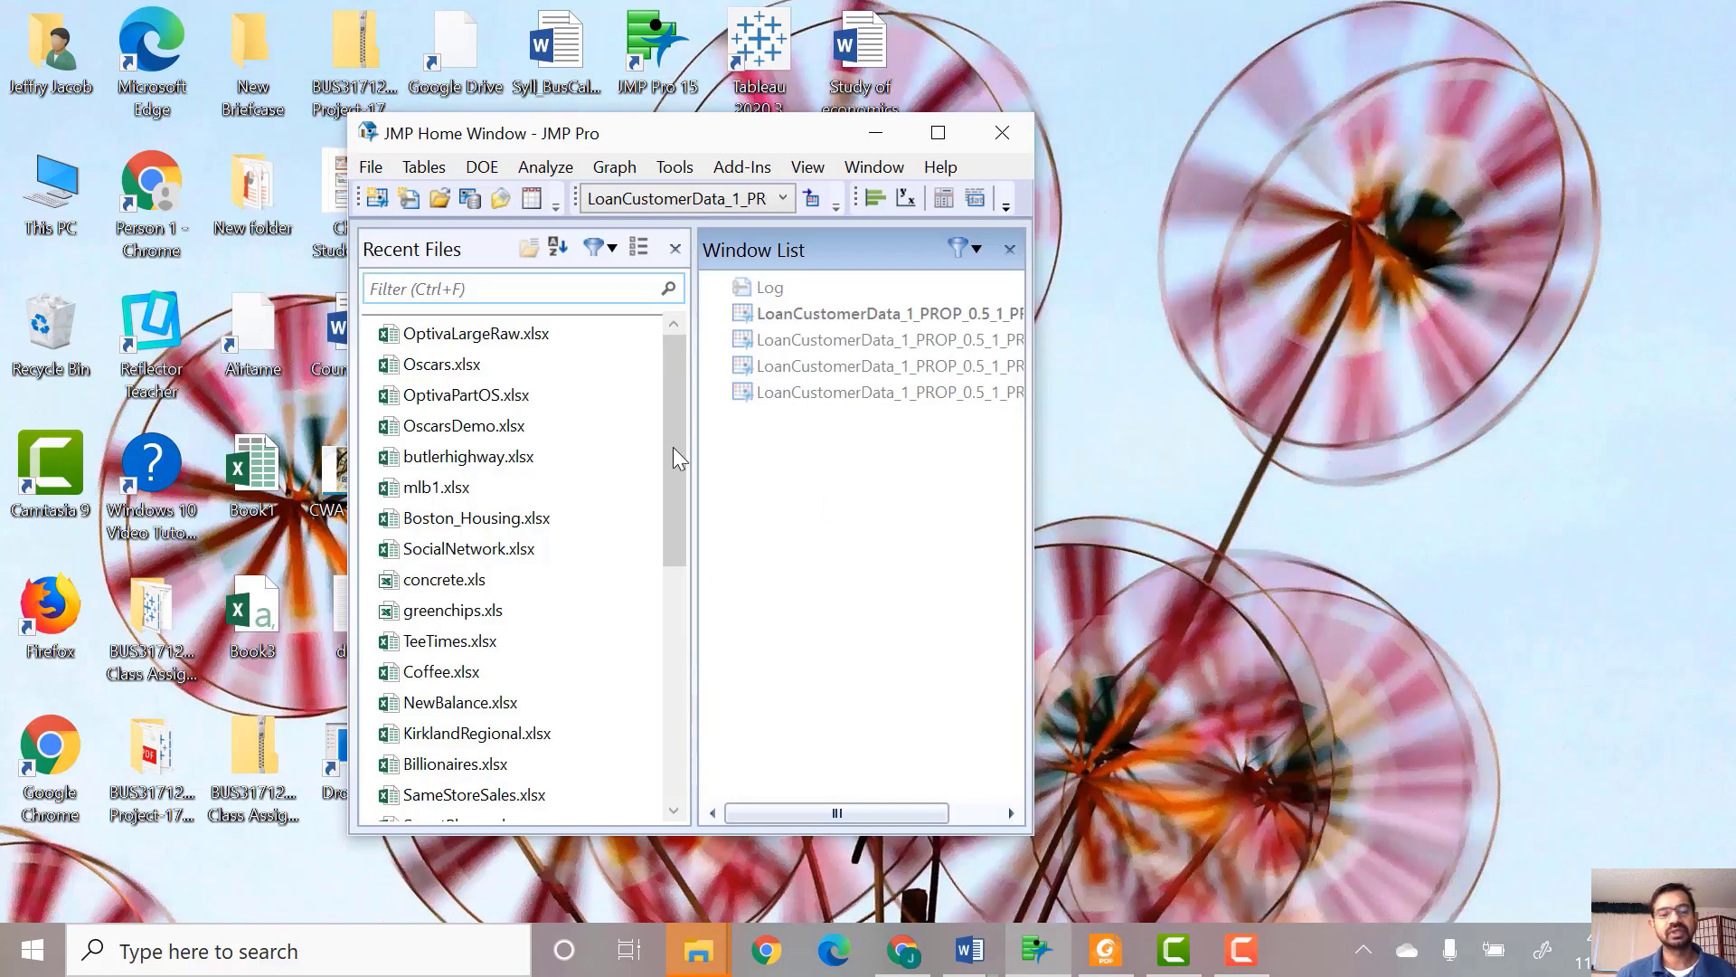
Import the LoanCustomerData worksheet from the recent file OptivaLargeRaw.xlsx as a fresh data table with the default settings.
click(498, 336)
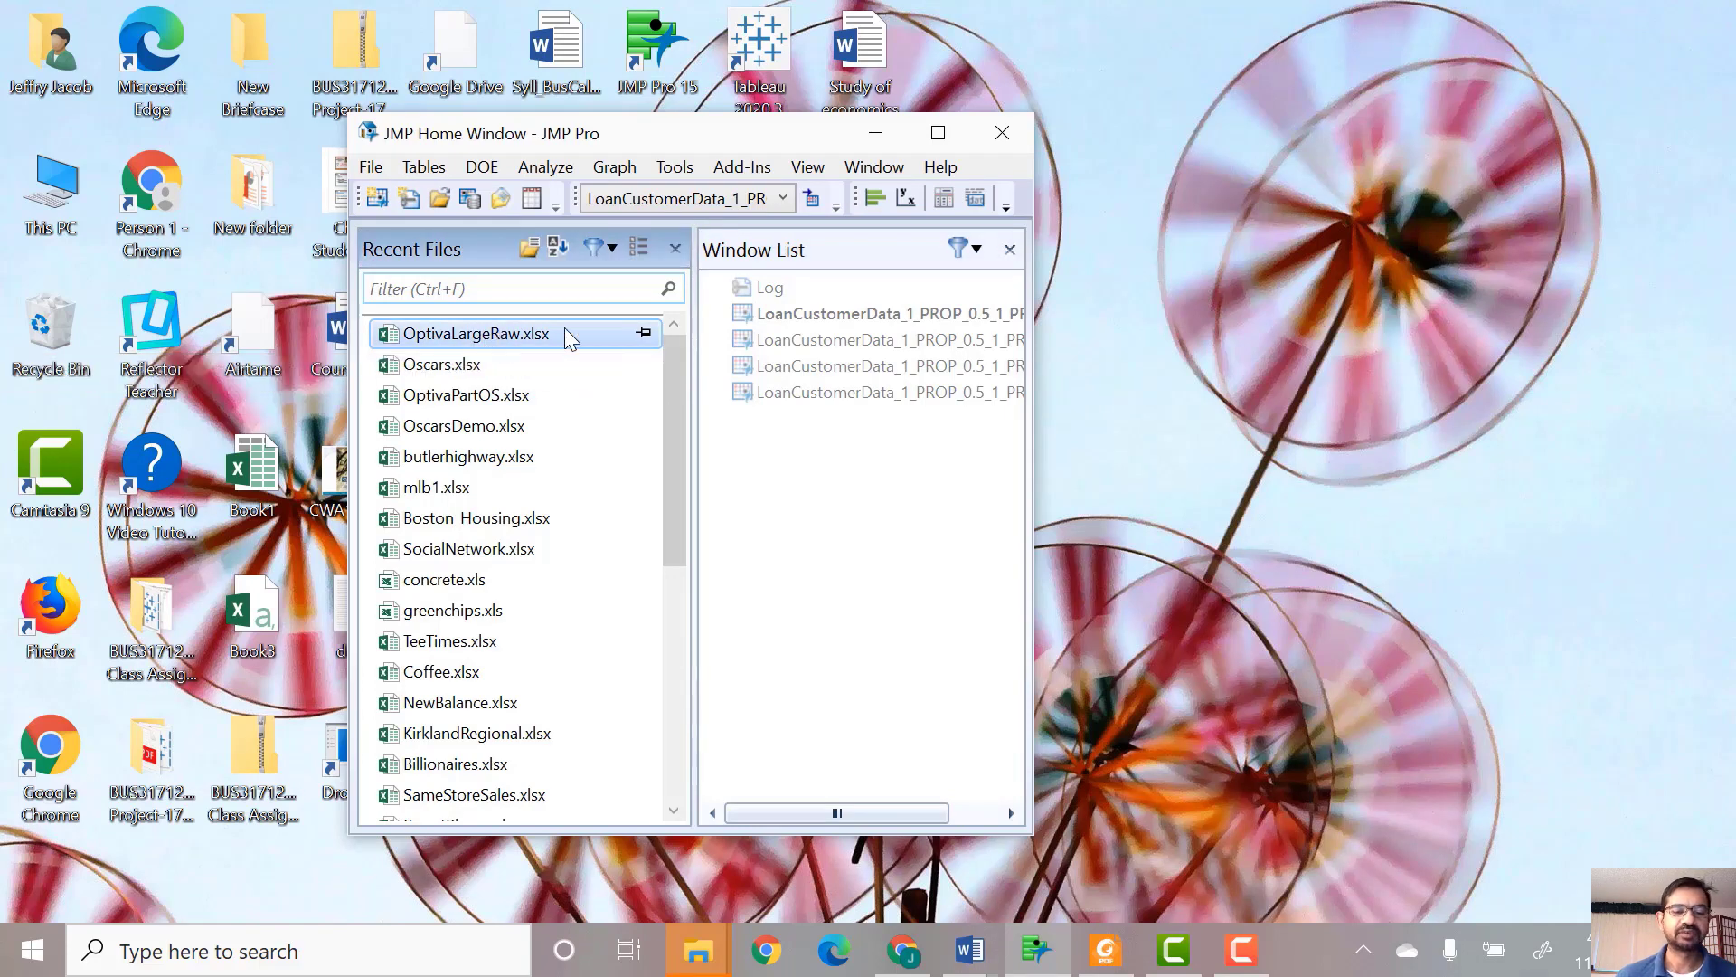
double_click(443, 336)
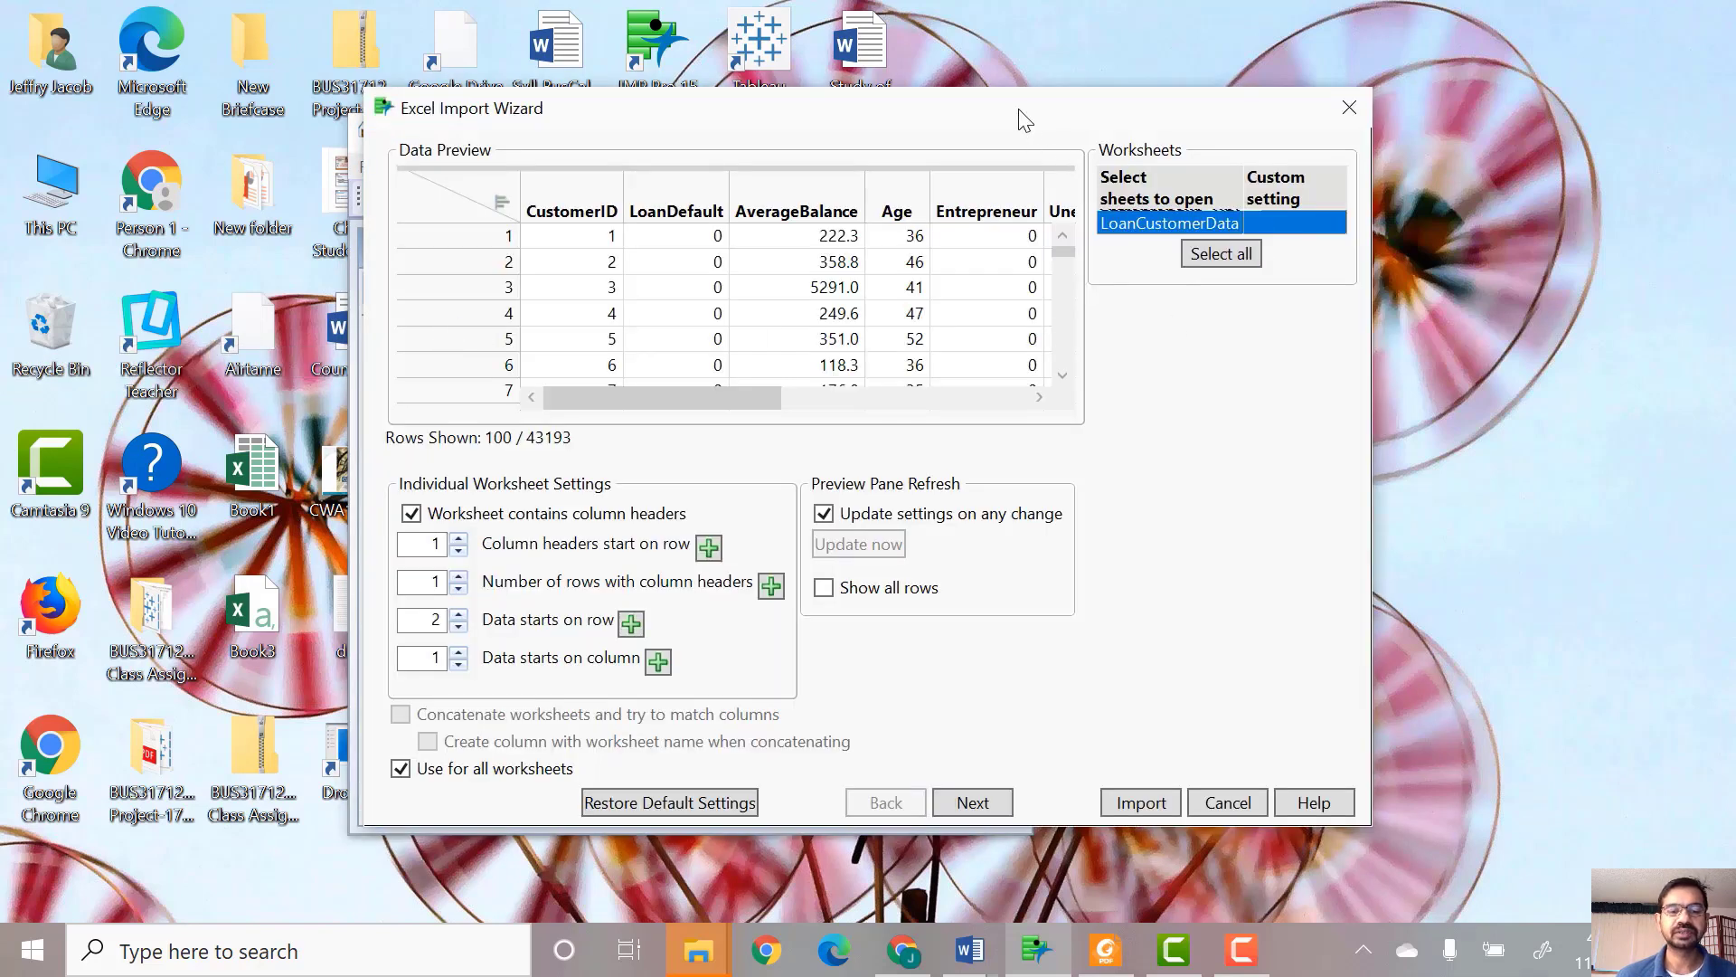
click(1141, 803)
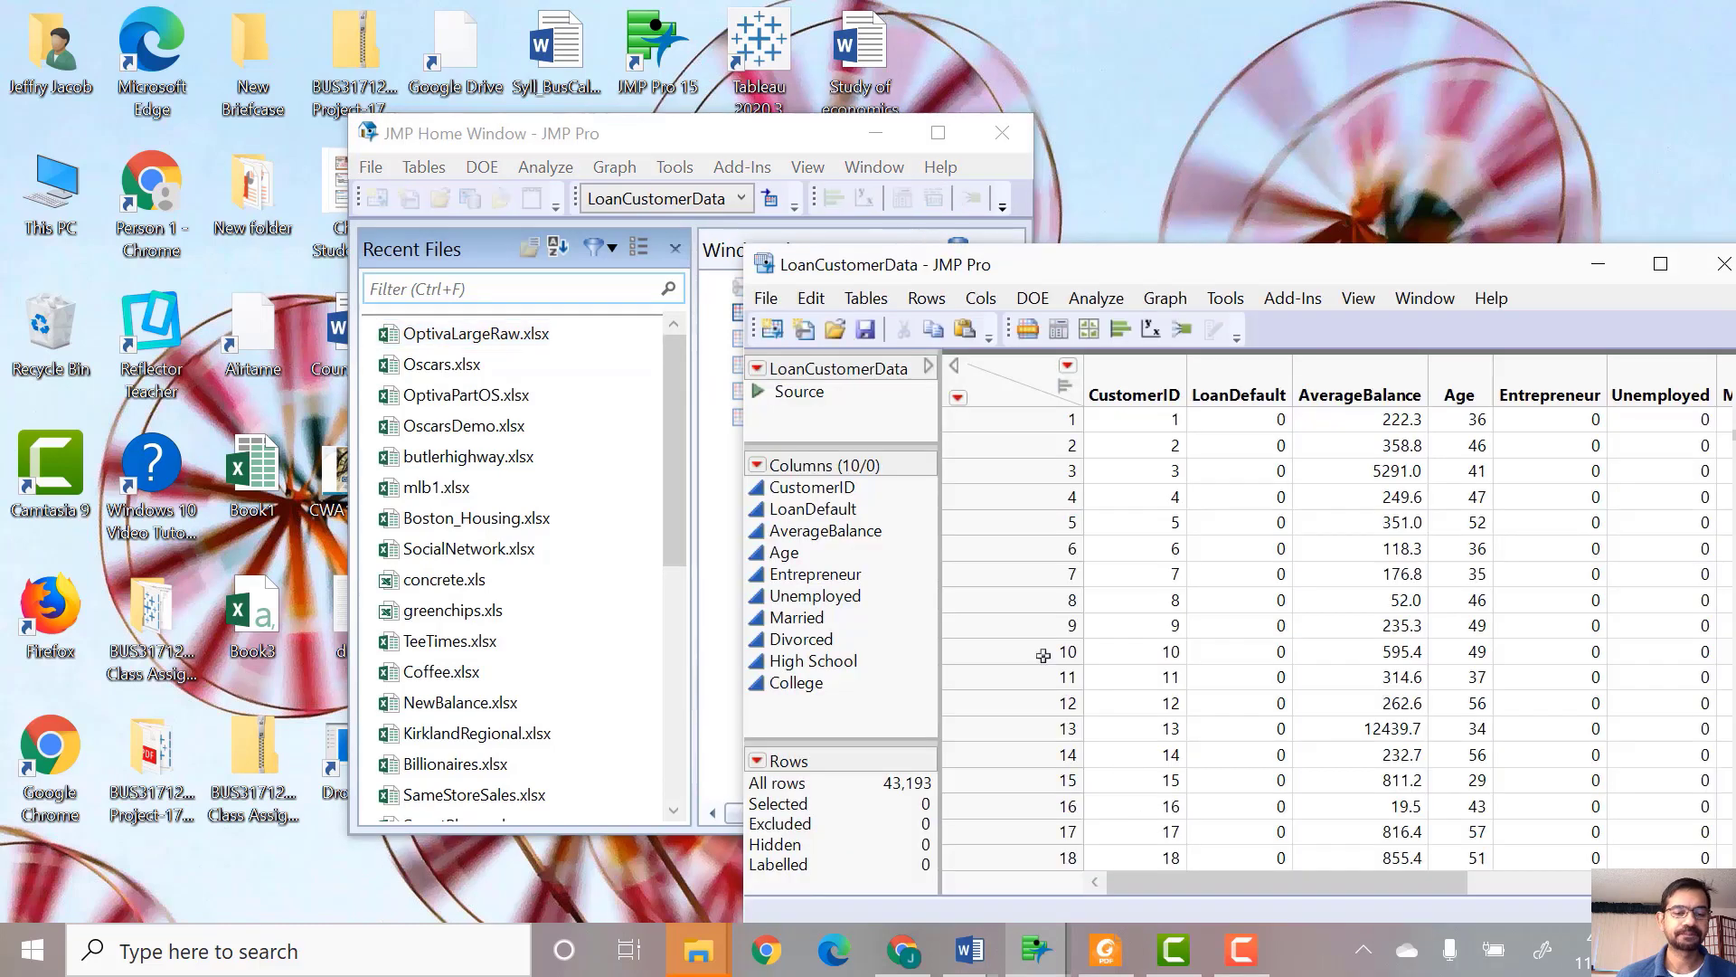
drag(1405, 264, 993, 135)
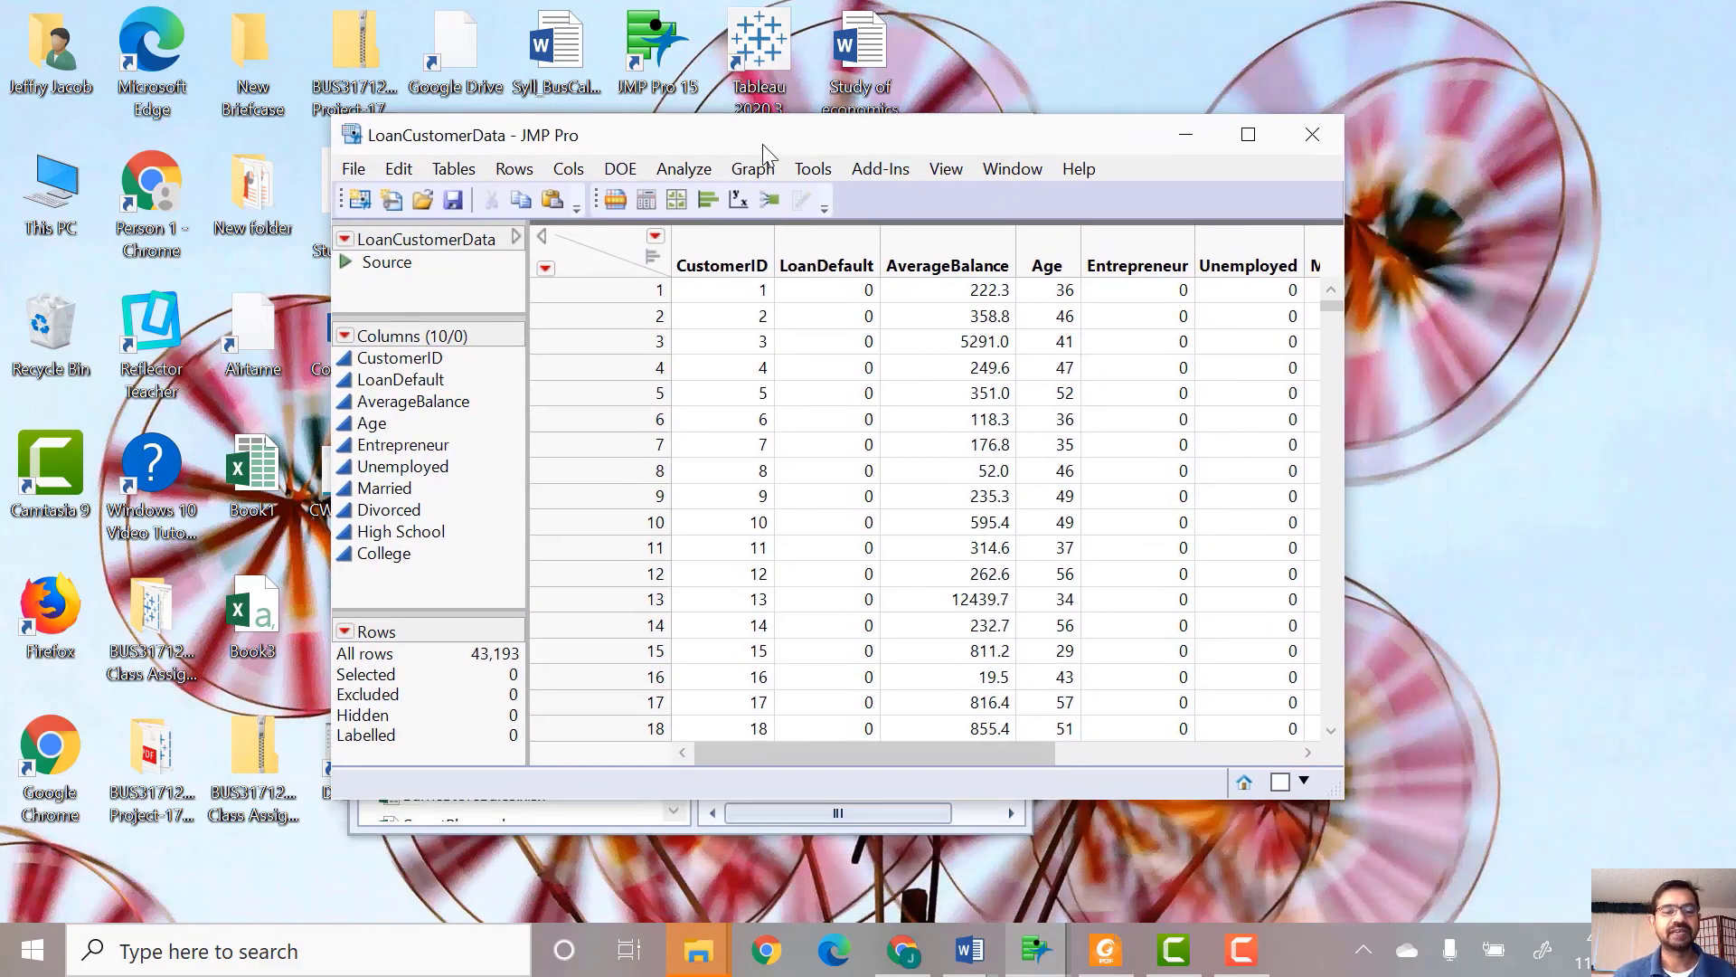
Reset the random seed to 9876 for the newly imported table using the Random Seed Reset add-in.
click(704, 177)
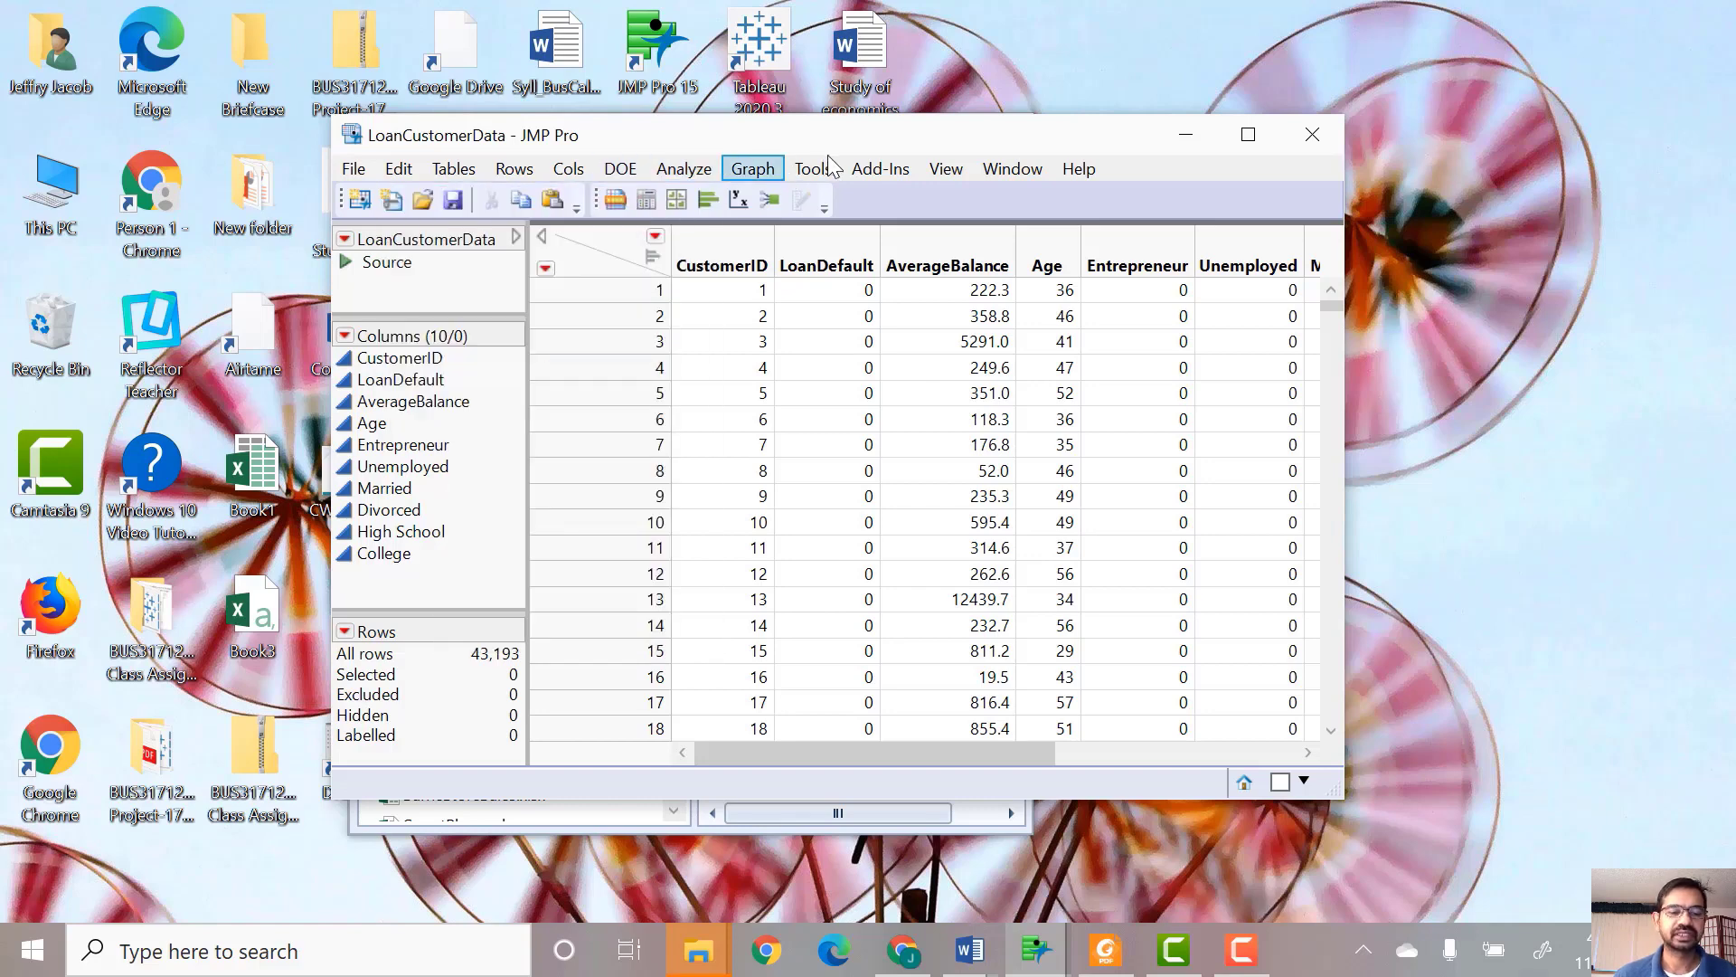
click(894, 167)
click(893, 169)
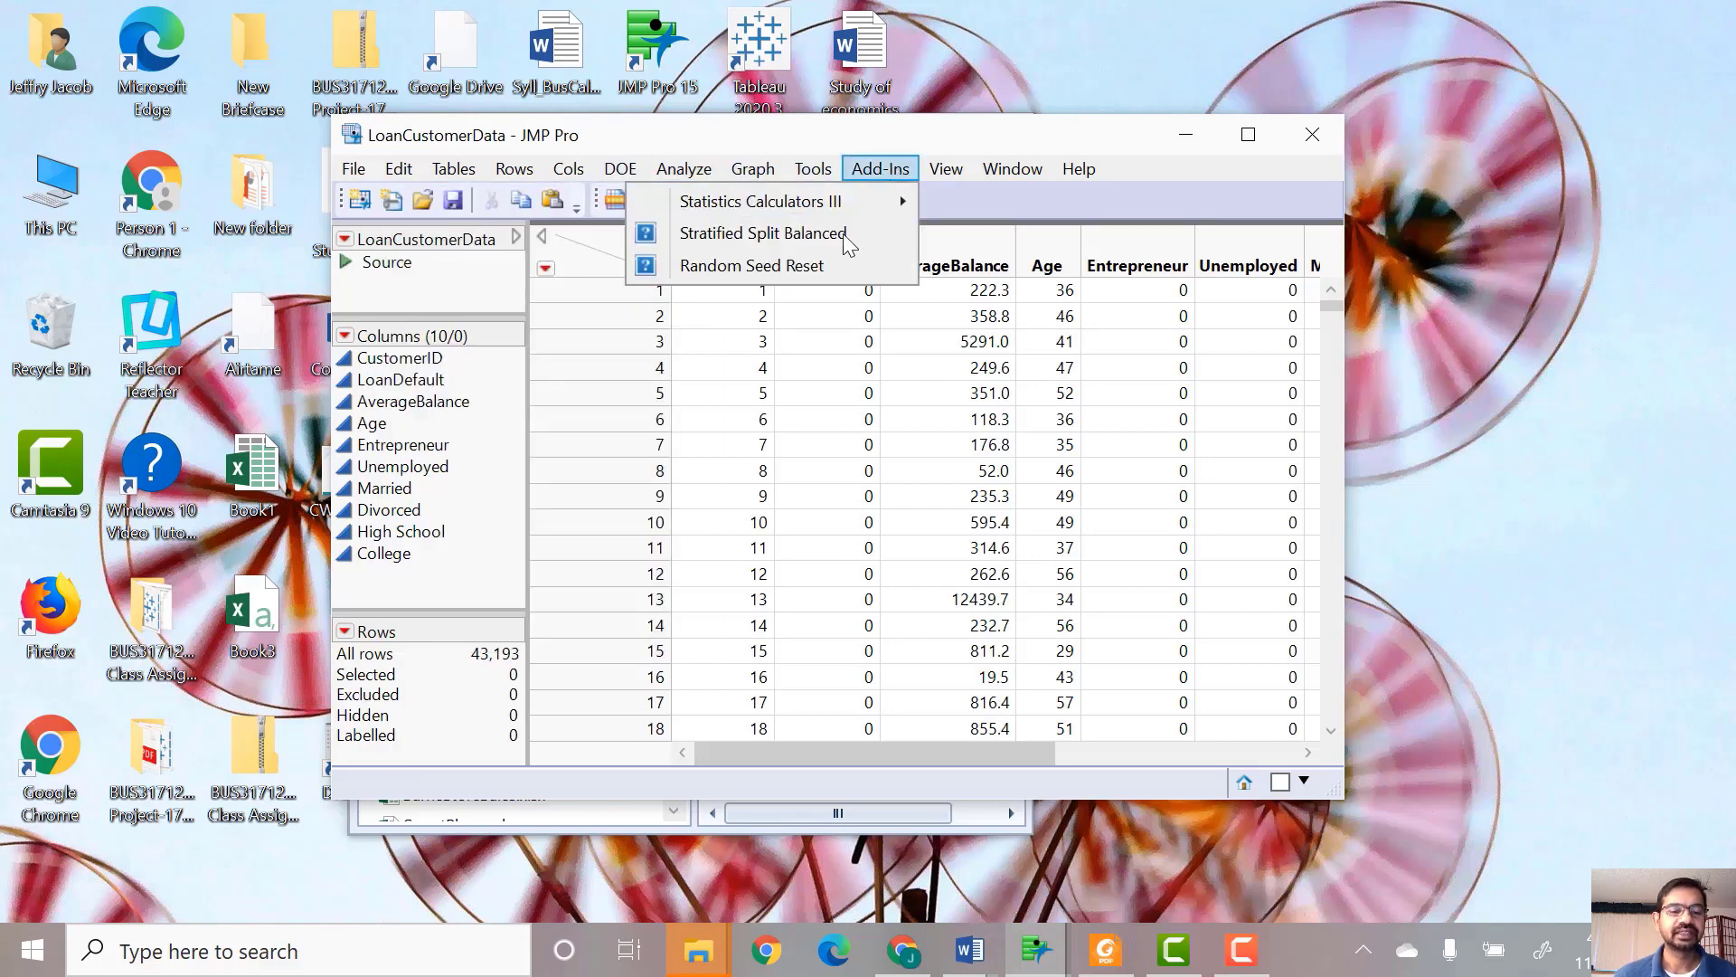
click(805, 267)
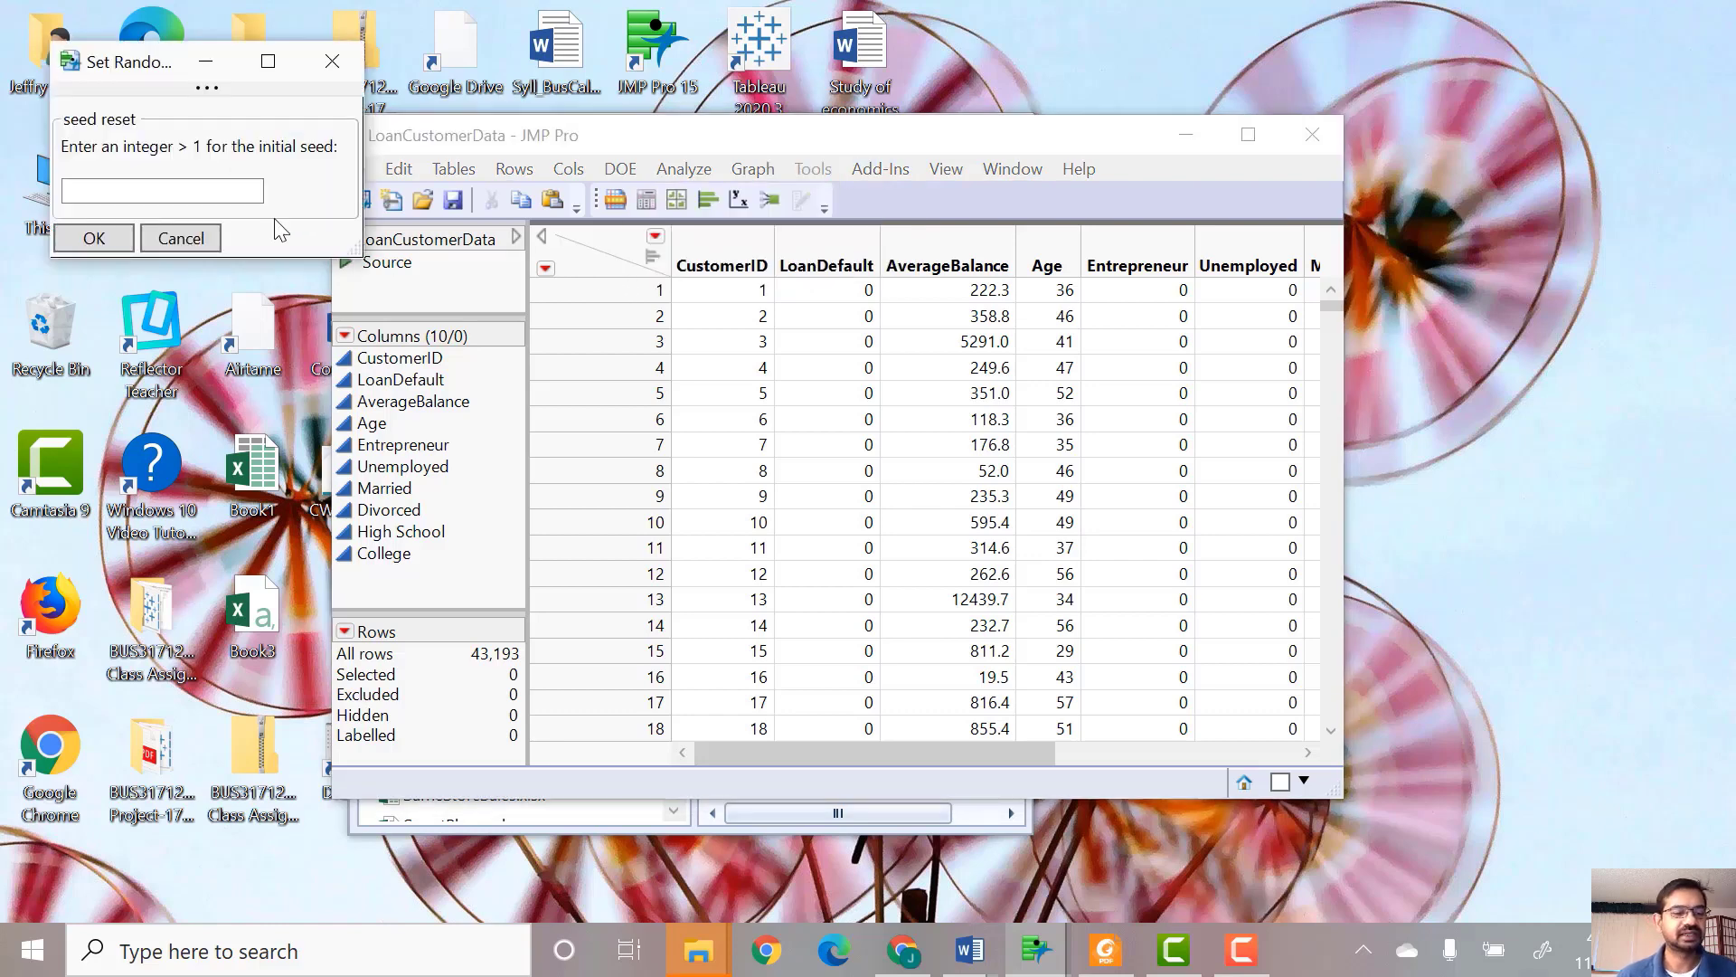
click(197, 194)
text(9876)
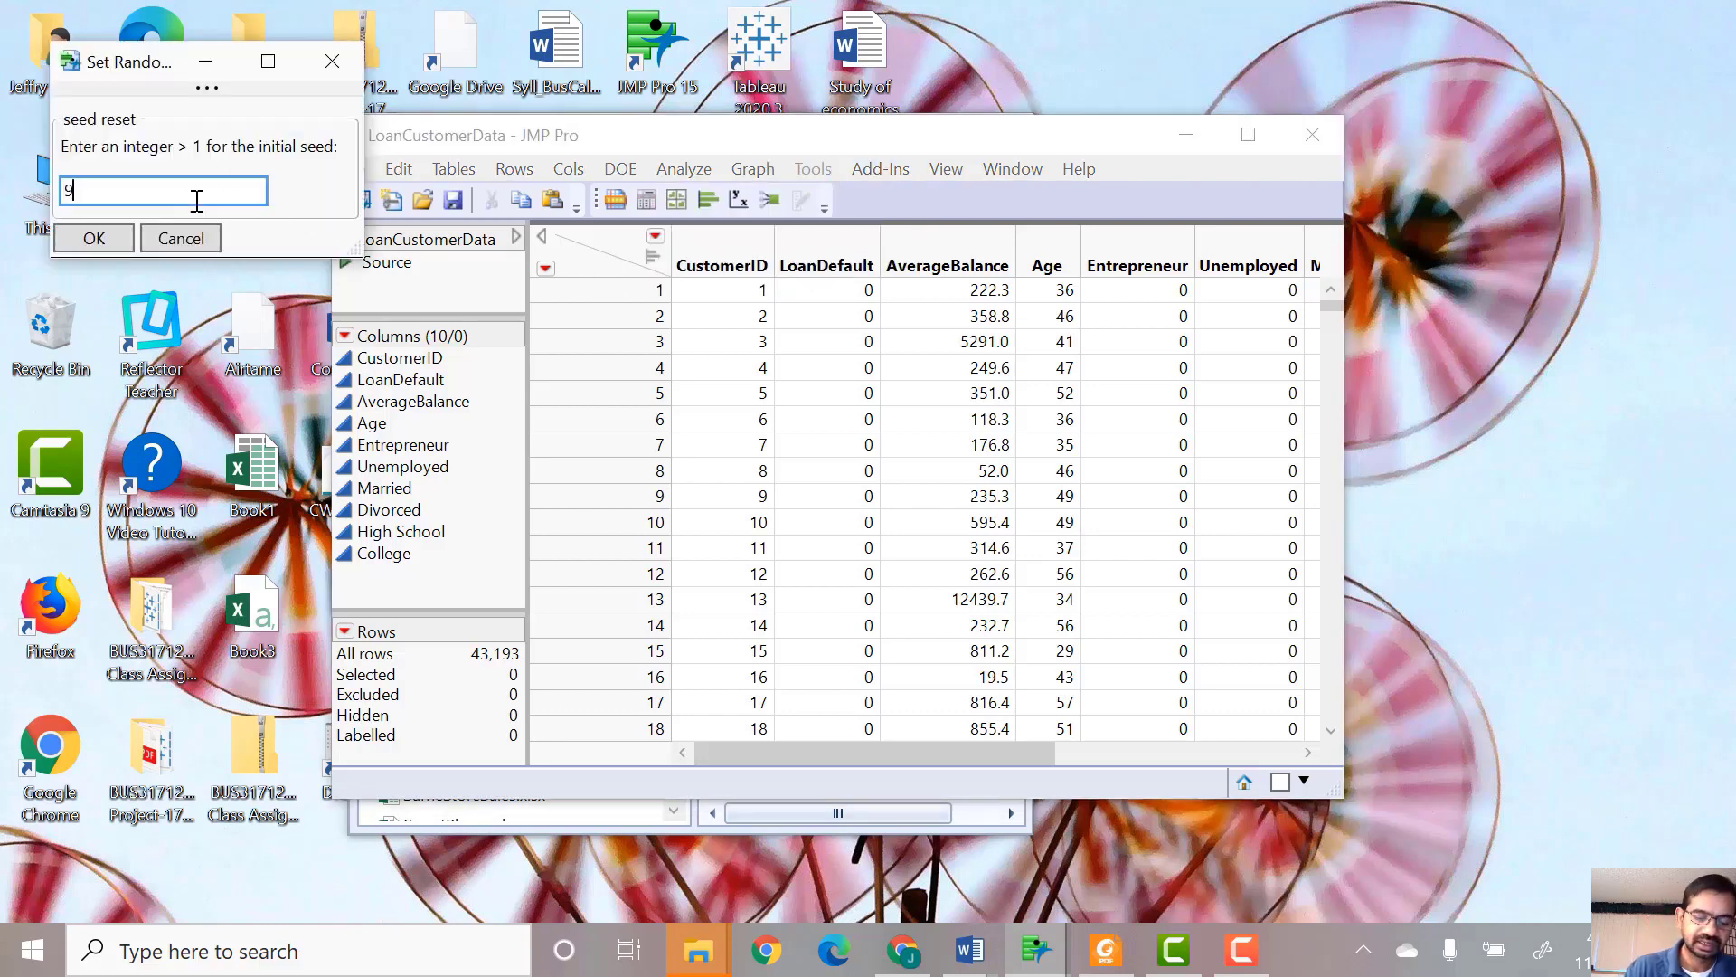
click(99, 239)
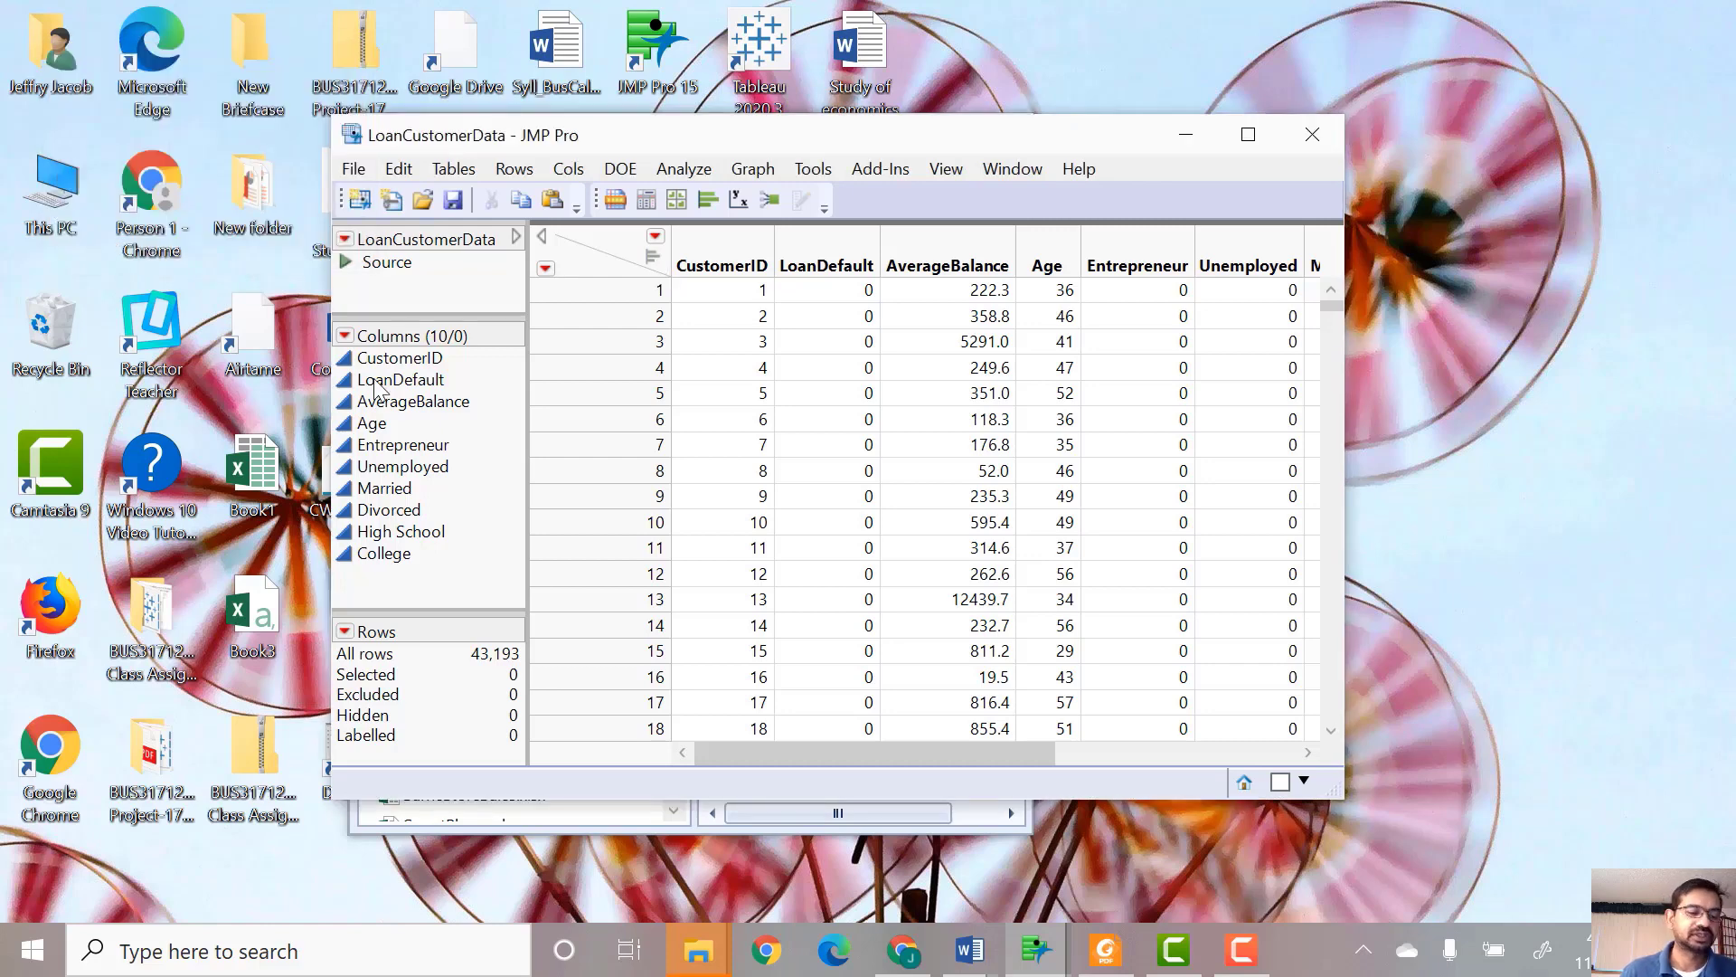
Change the LoanDefault column's data type to Character so its modeling type is Nominal.
click(344, 380)
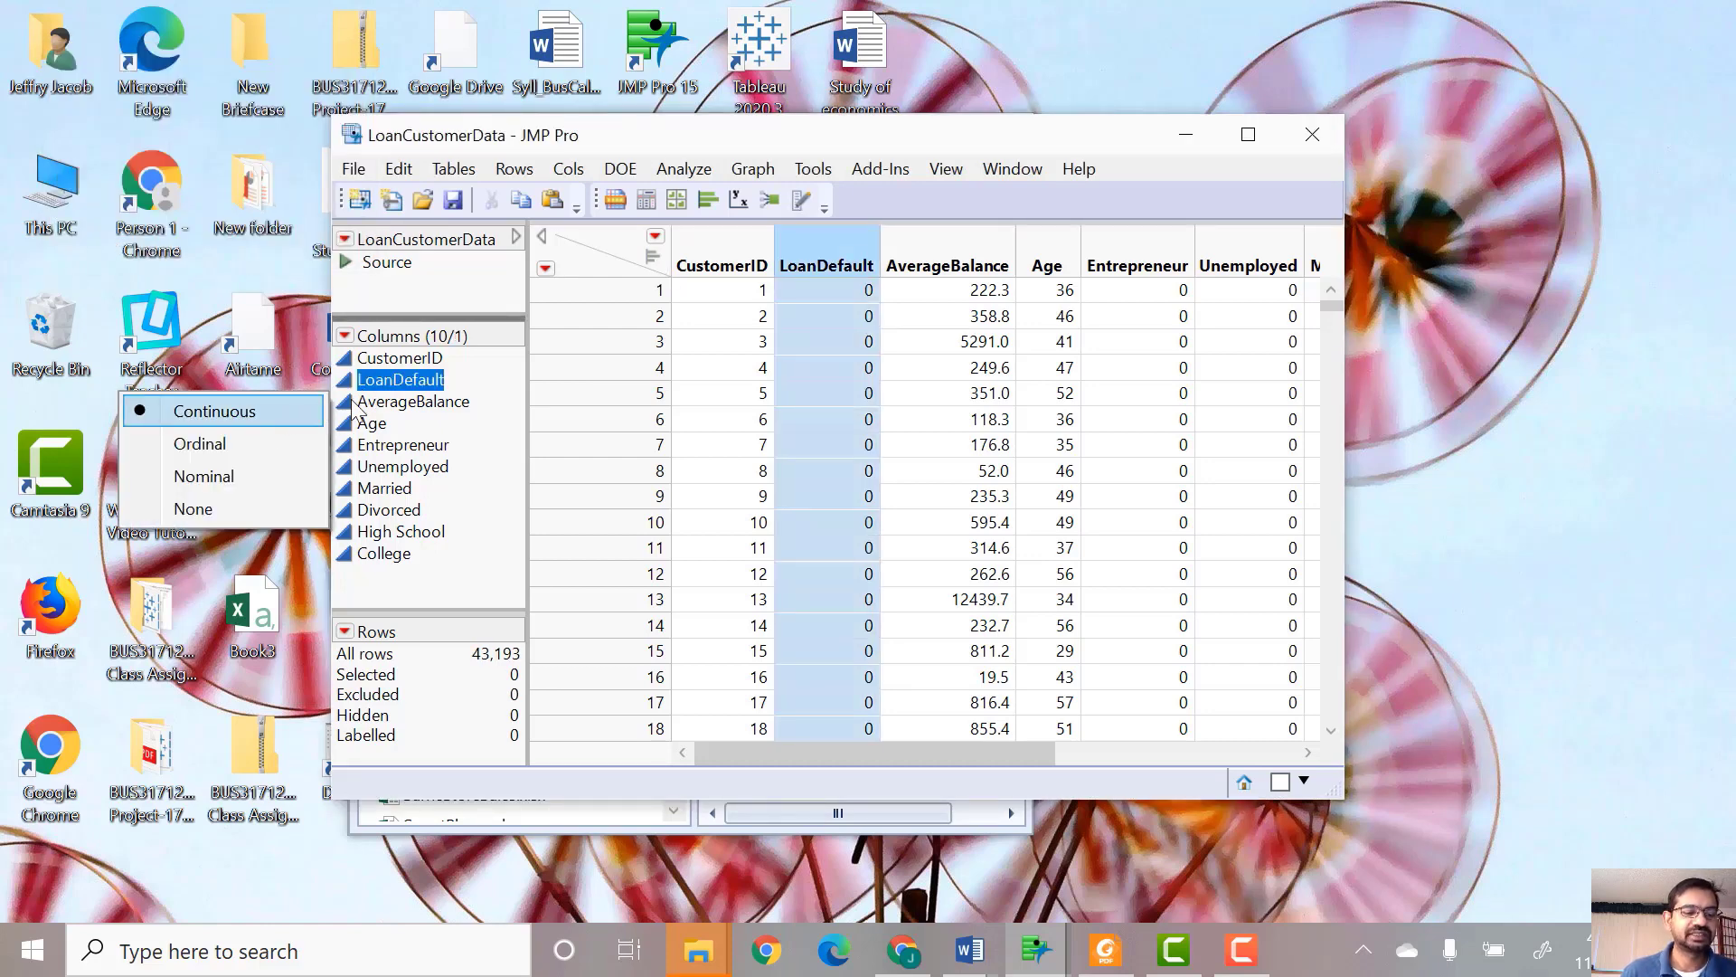
click(419, 380)
right_click(419, 379)
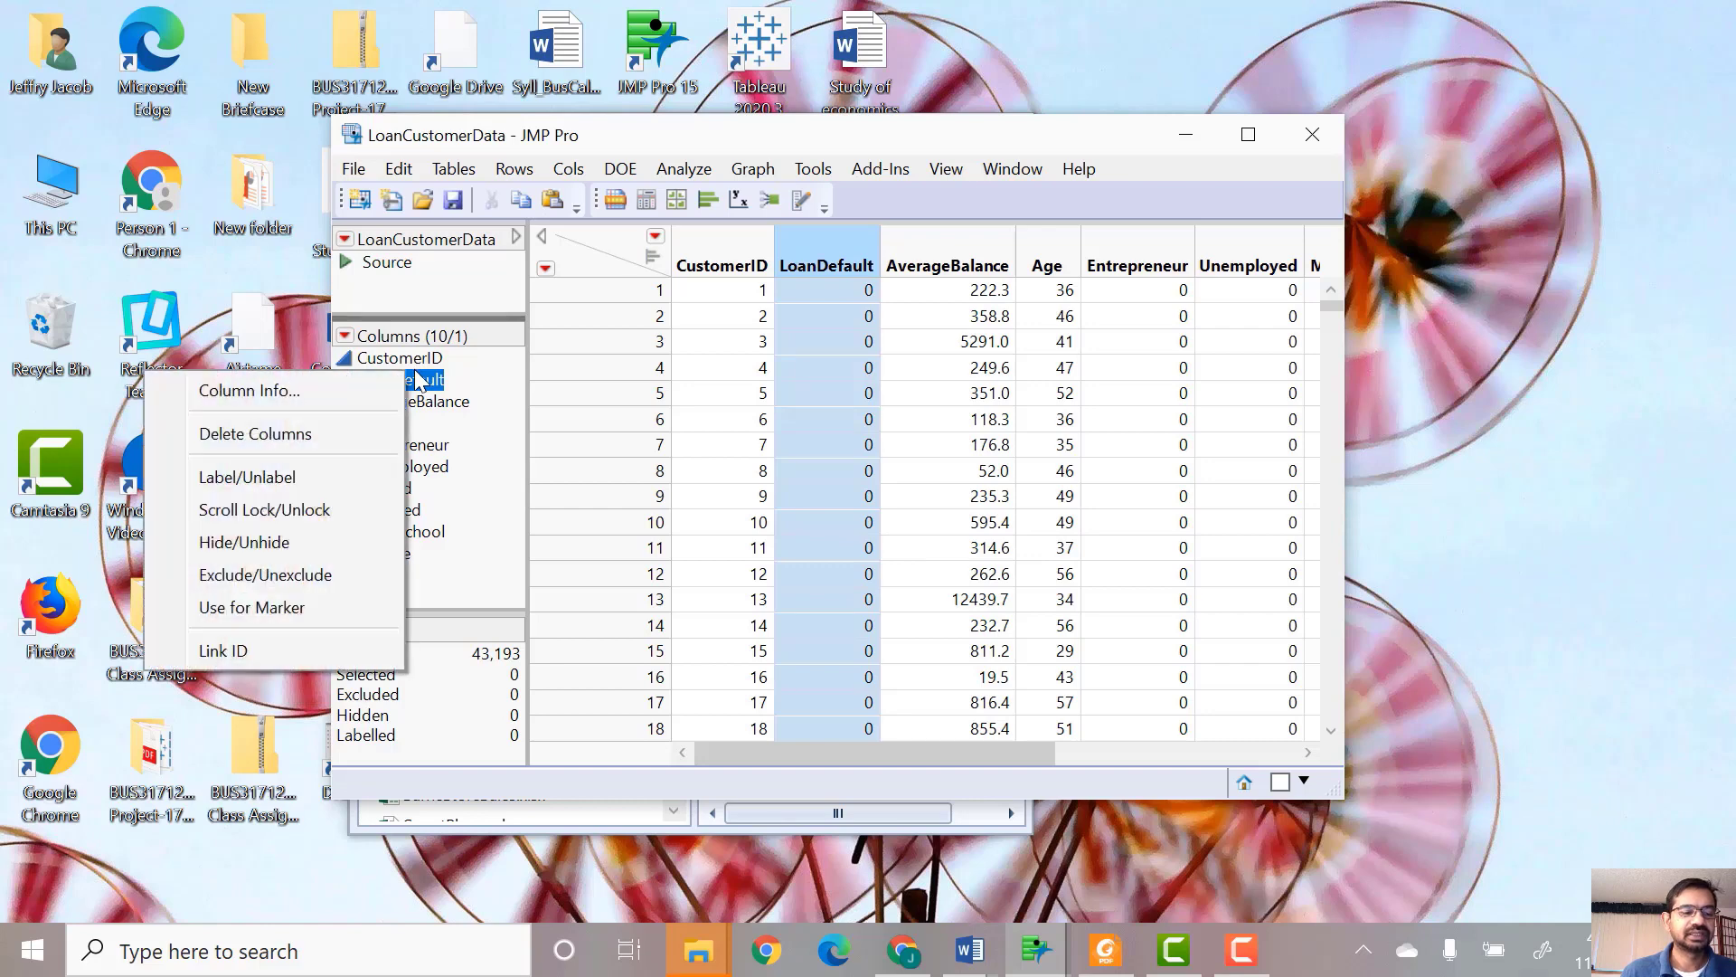
click(290, 398)
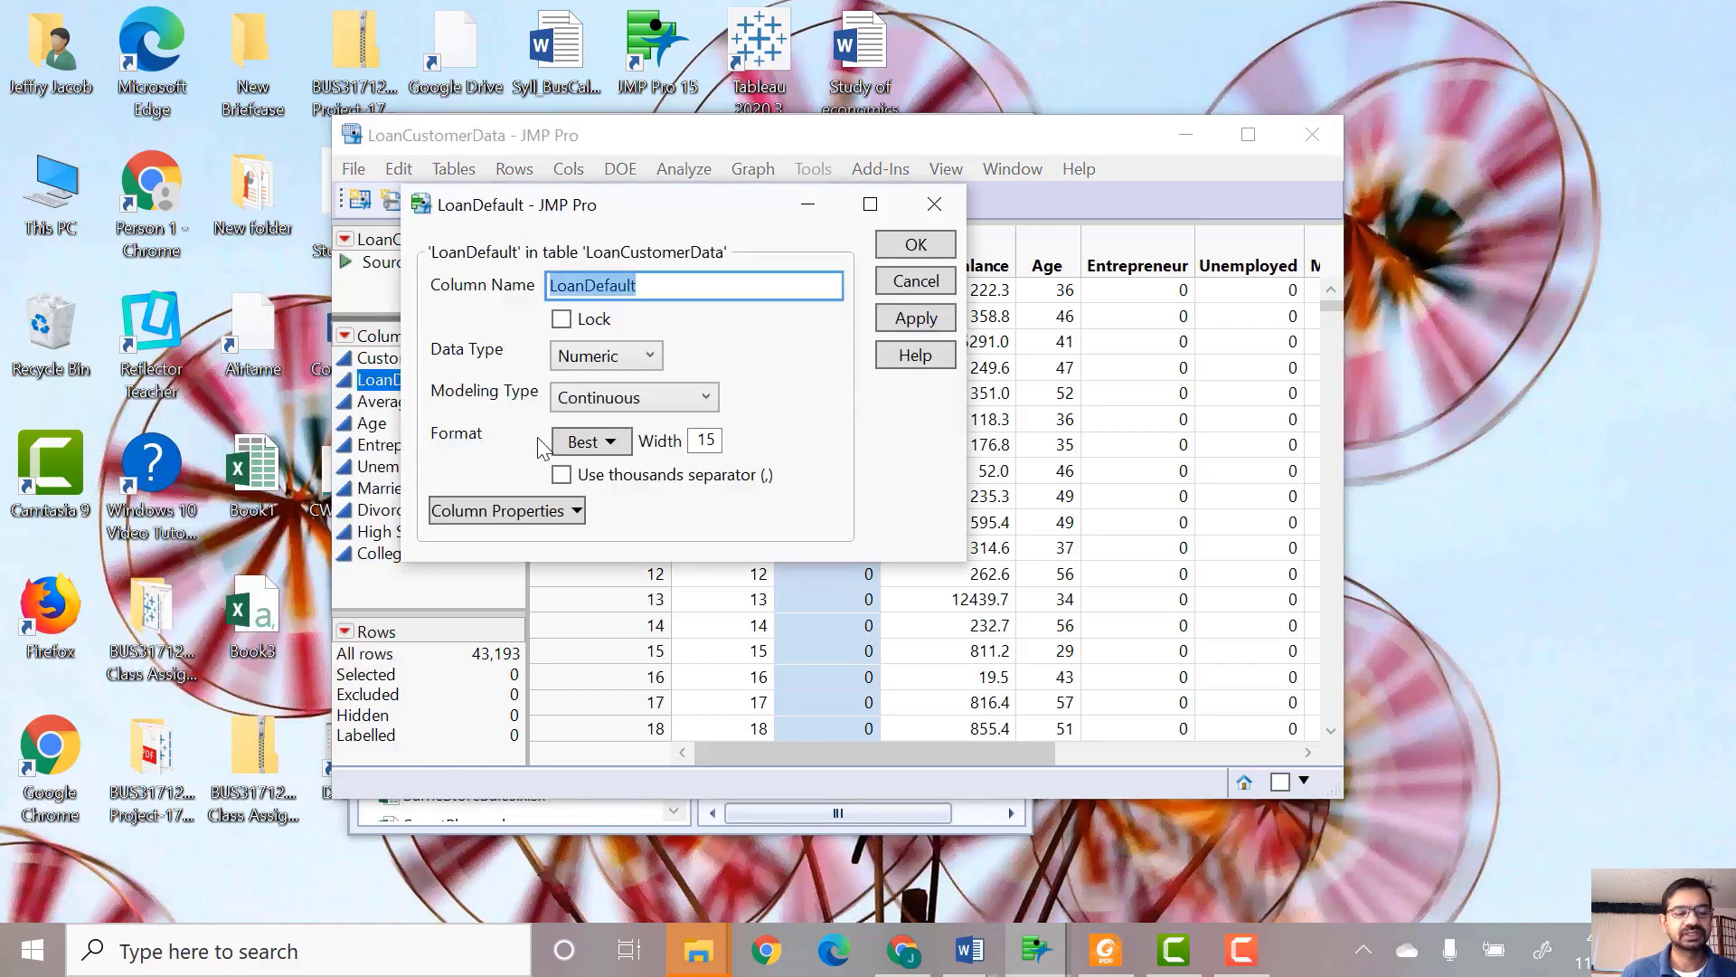
click(613, 361)
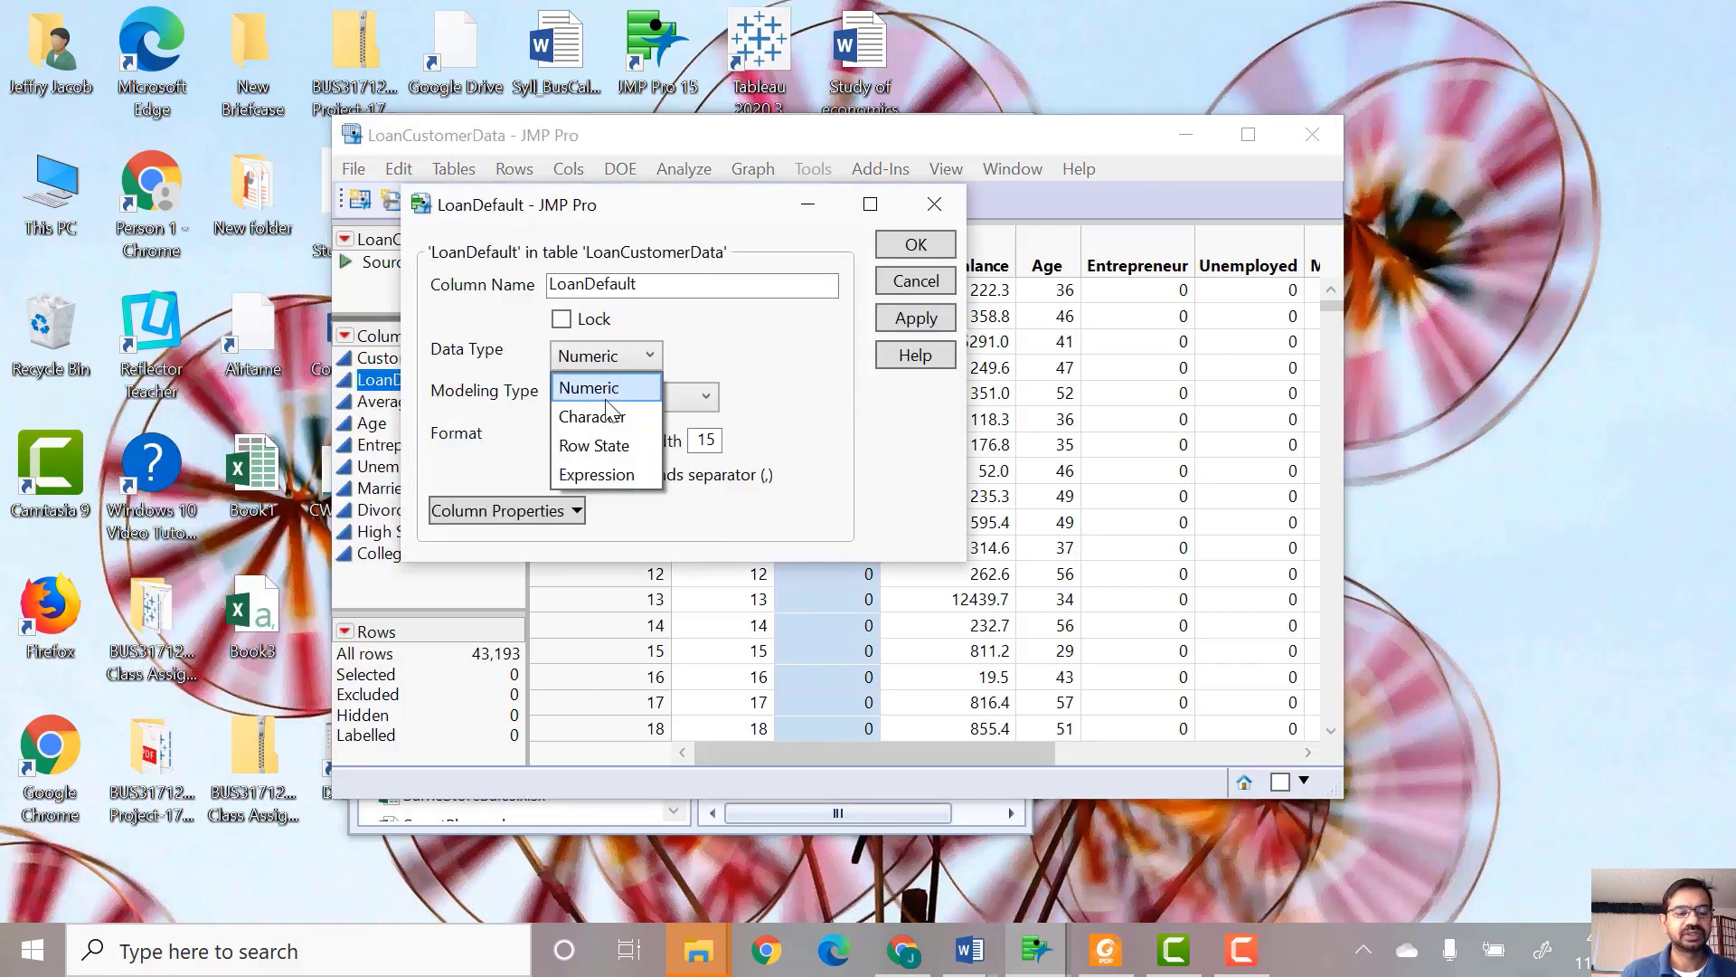
click(597, 412)
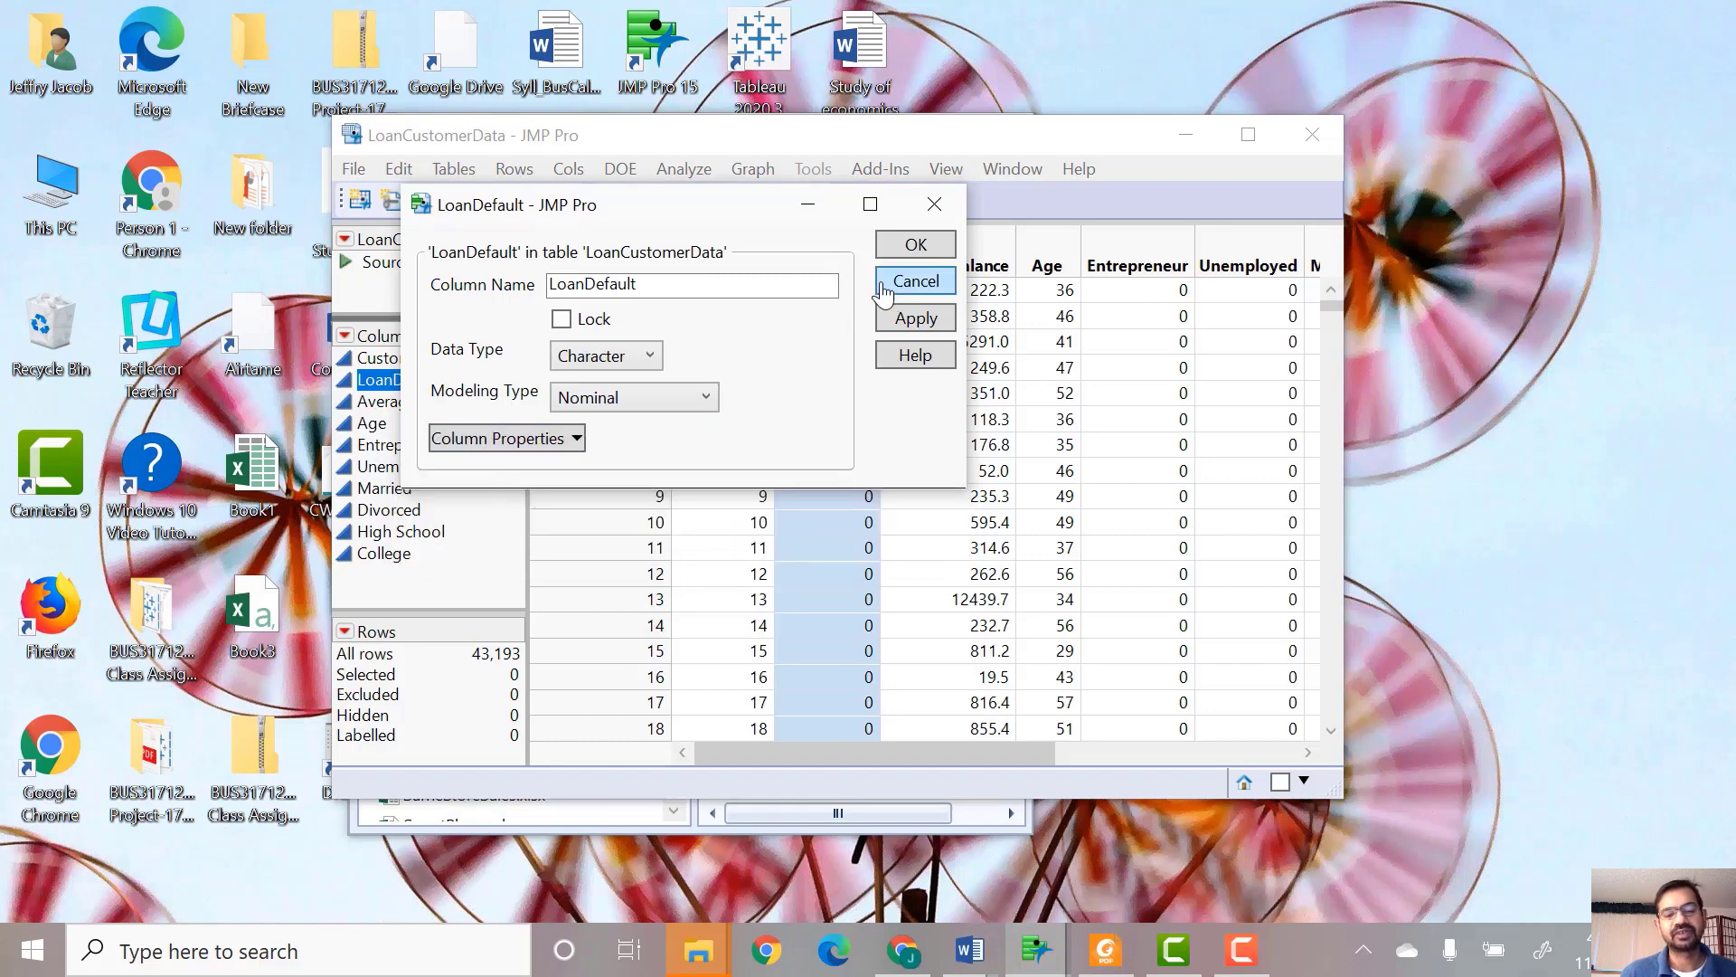
click(916, 246)
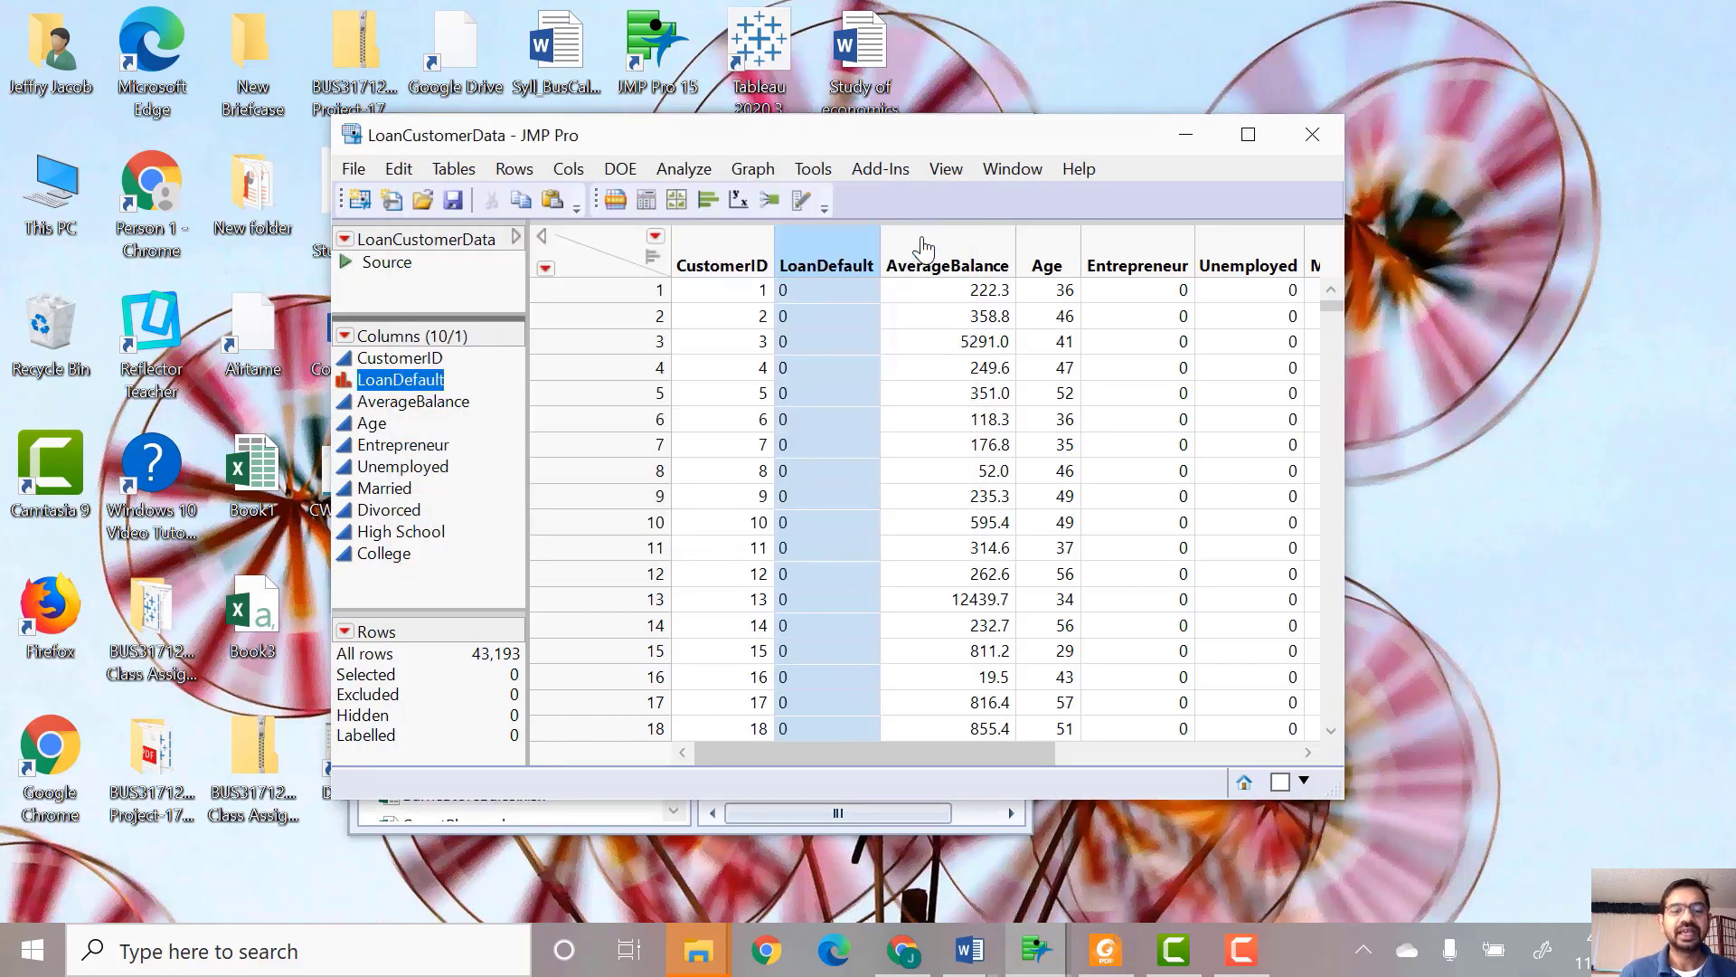
Reset the random seed to 9876 again with the Random Seed Reset add-in.
click(880, 168)
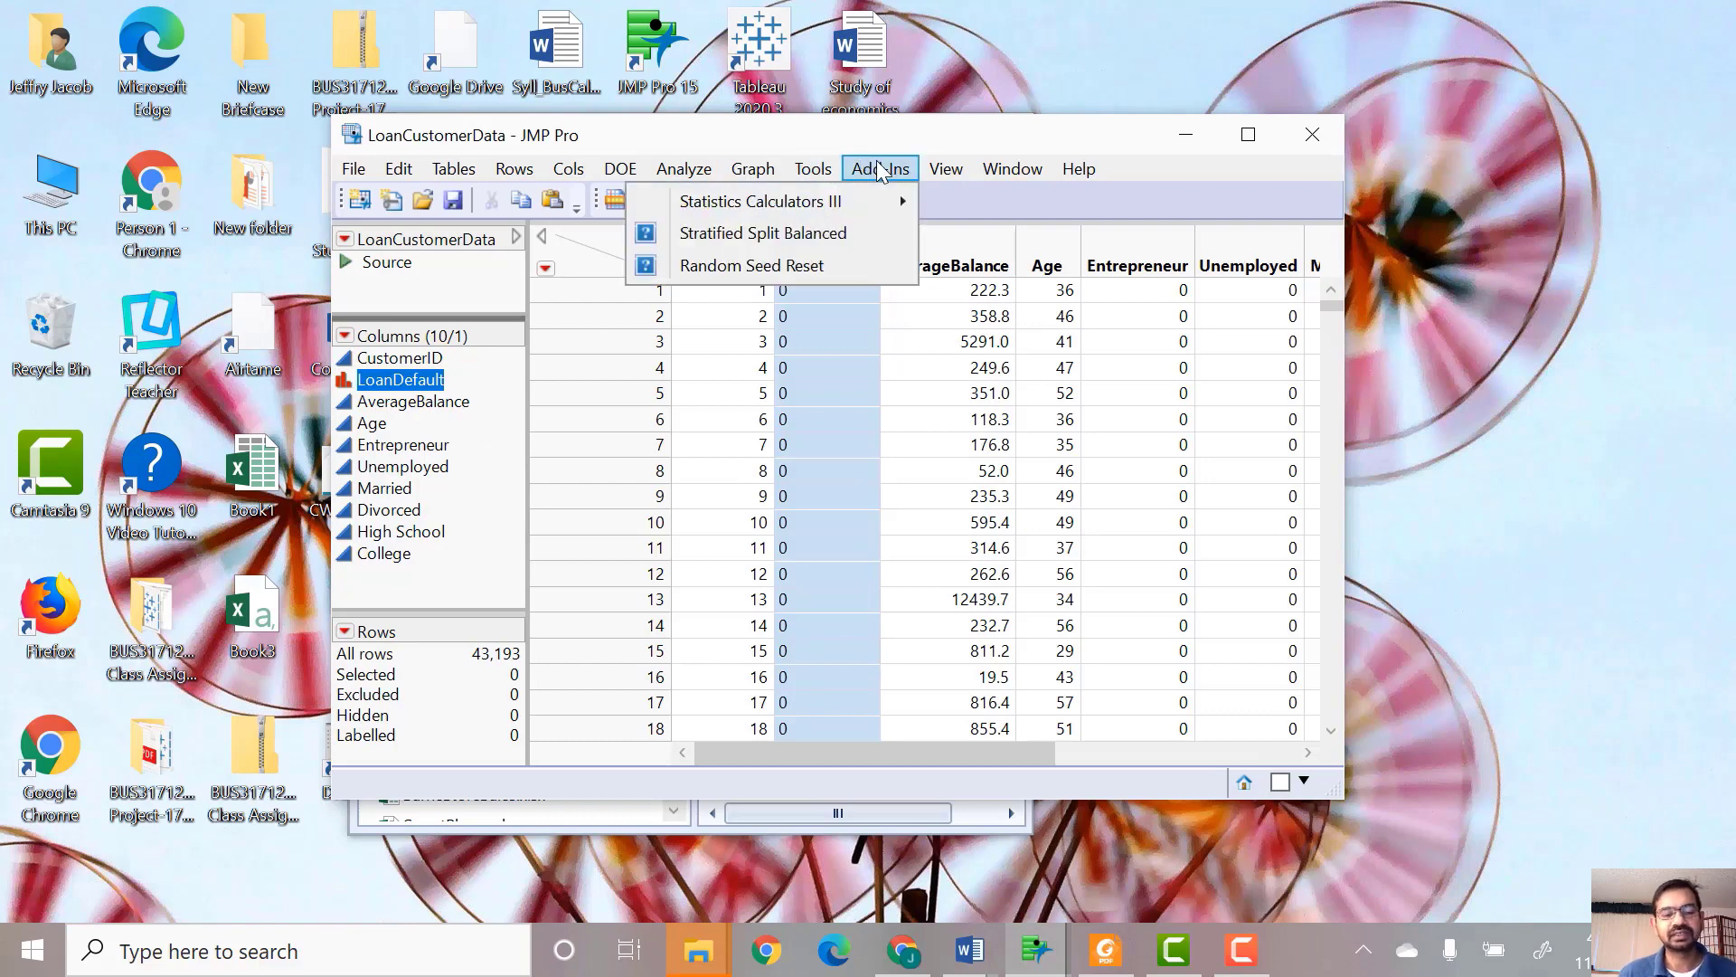
click(821, 265)
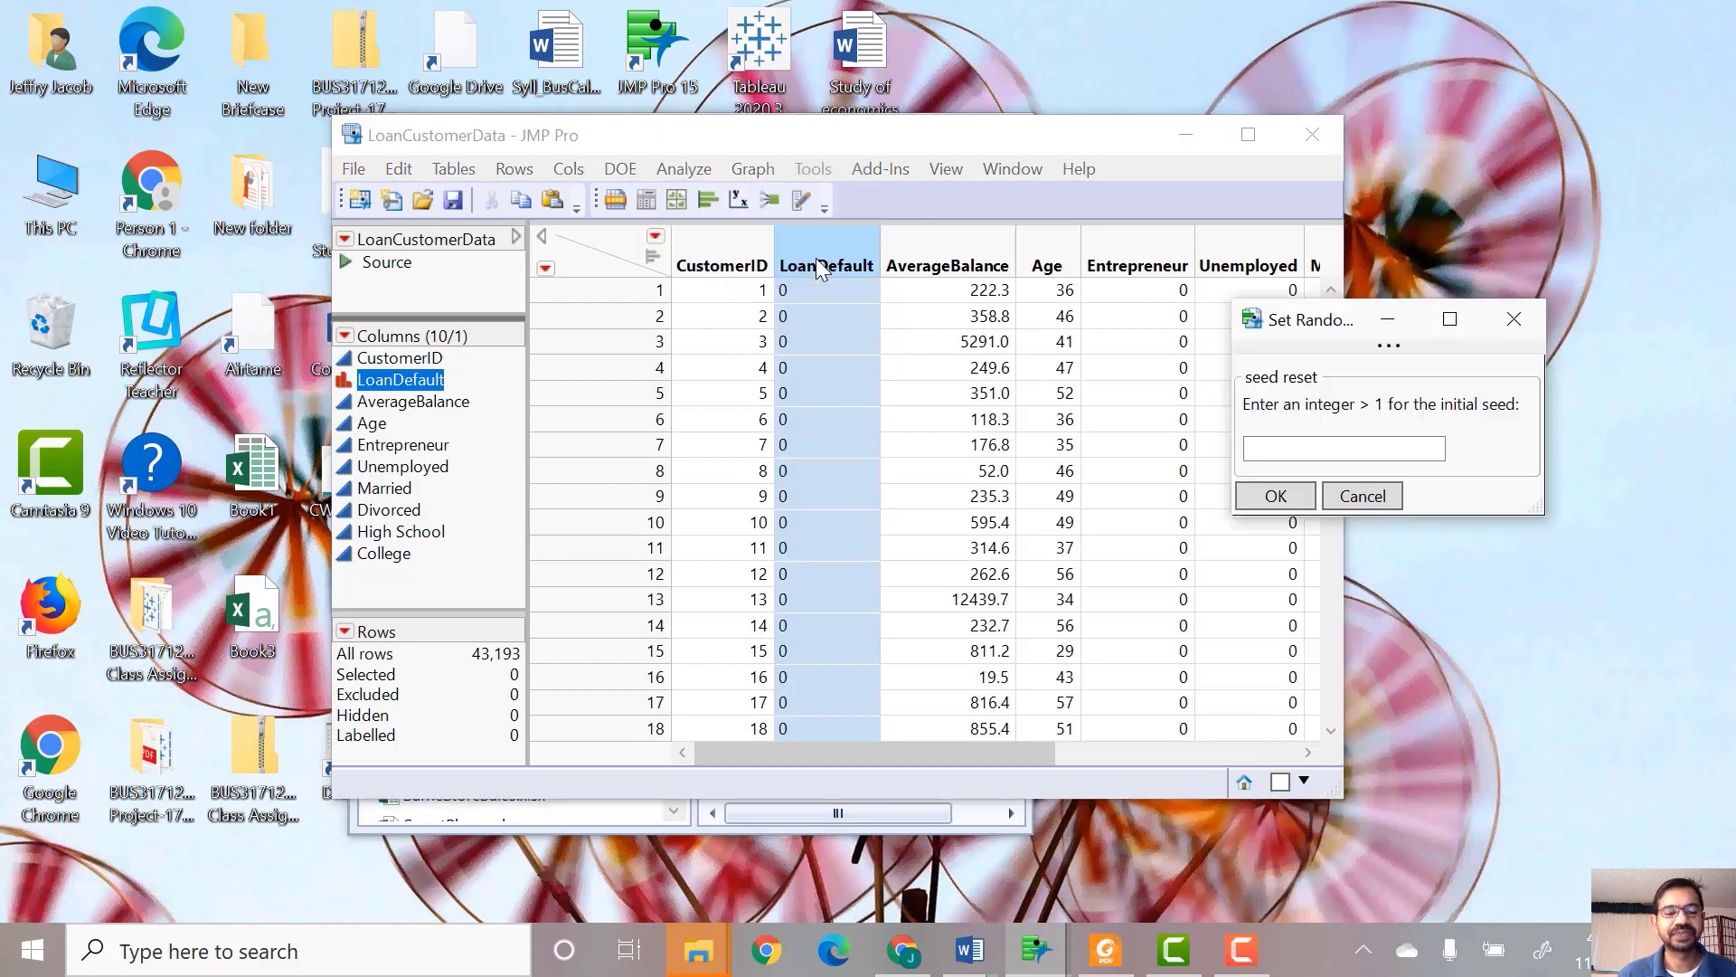
click(1258, 446)
text(9876)
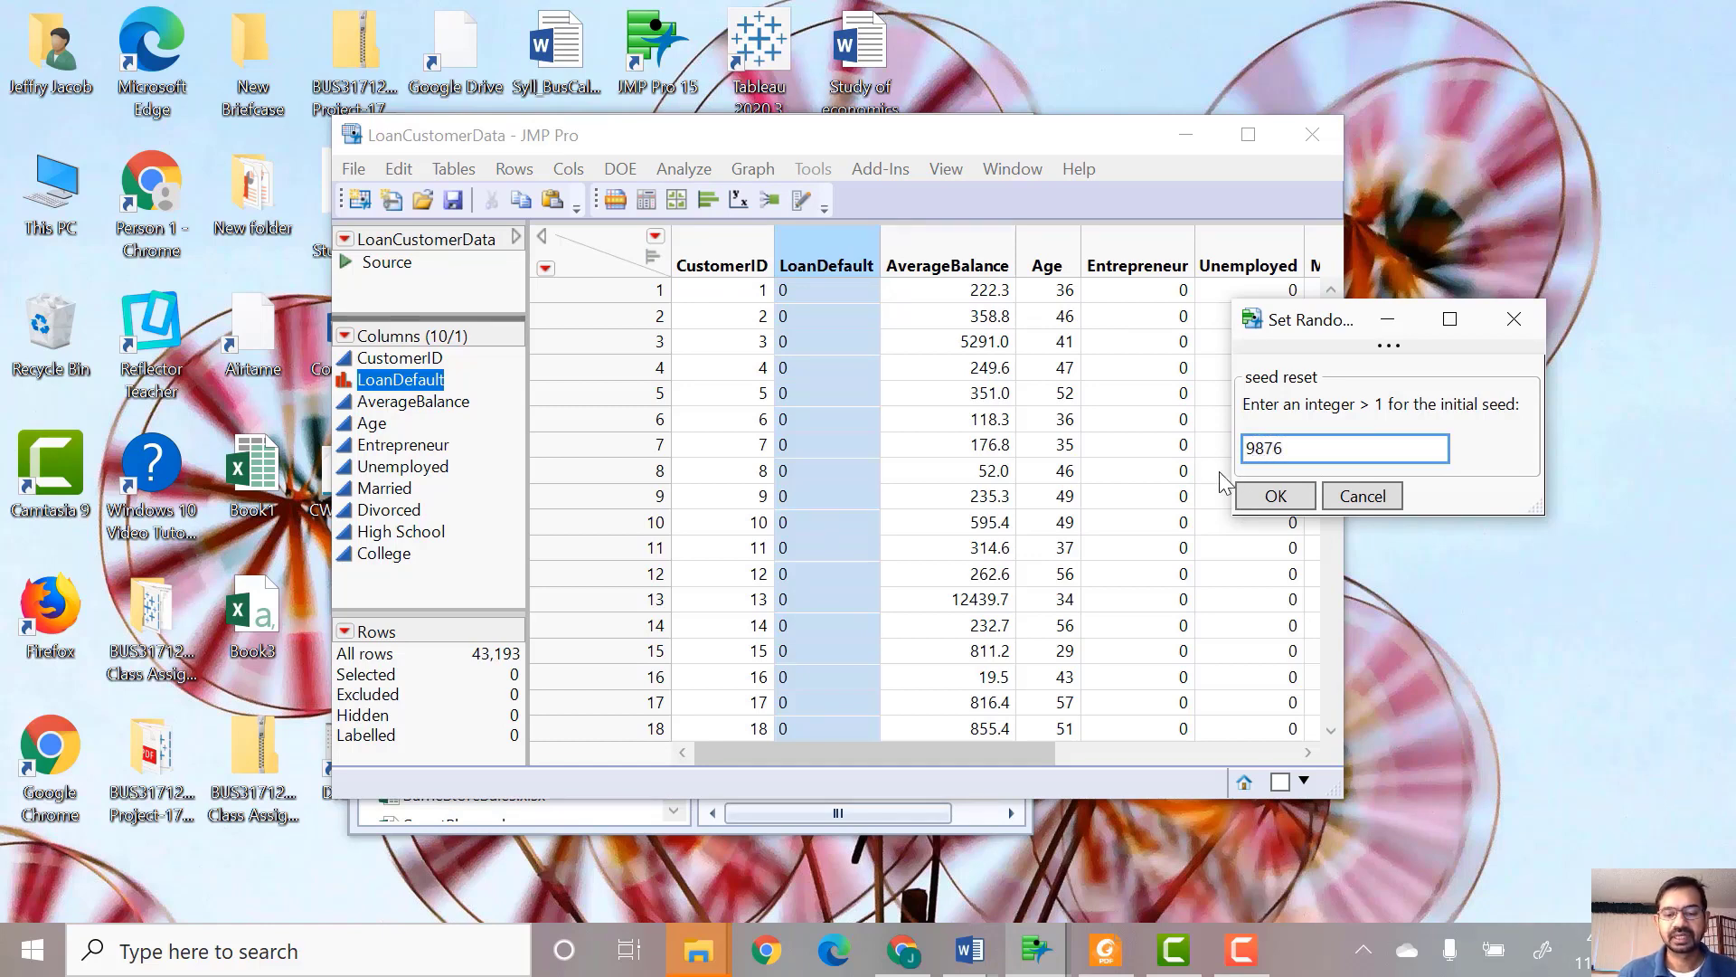
click(1264, 497)
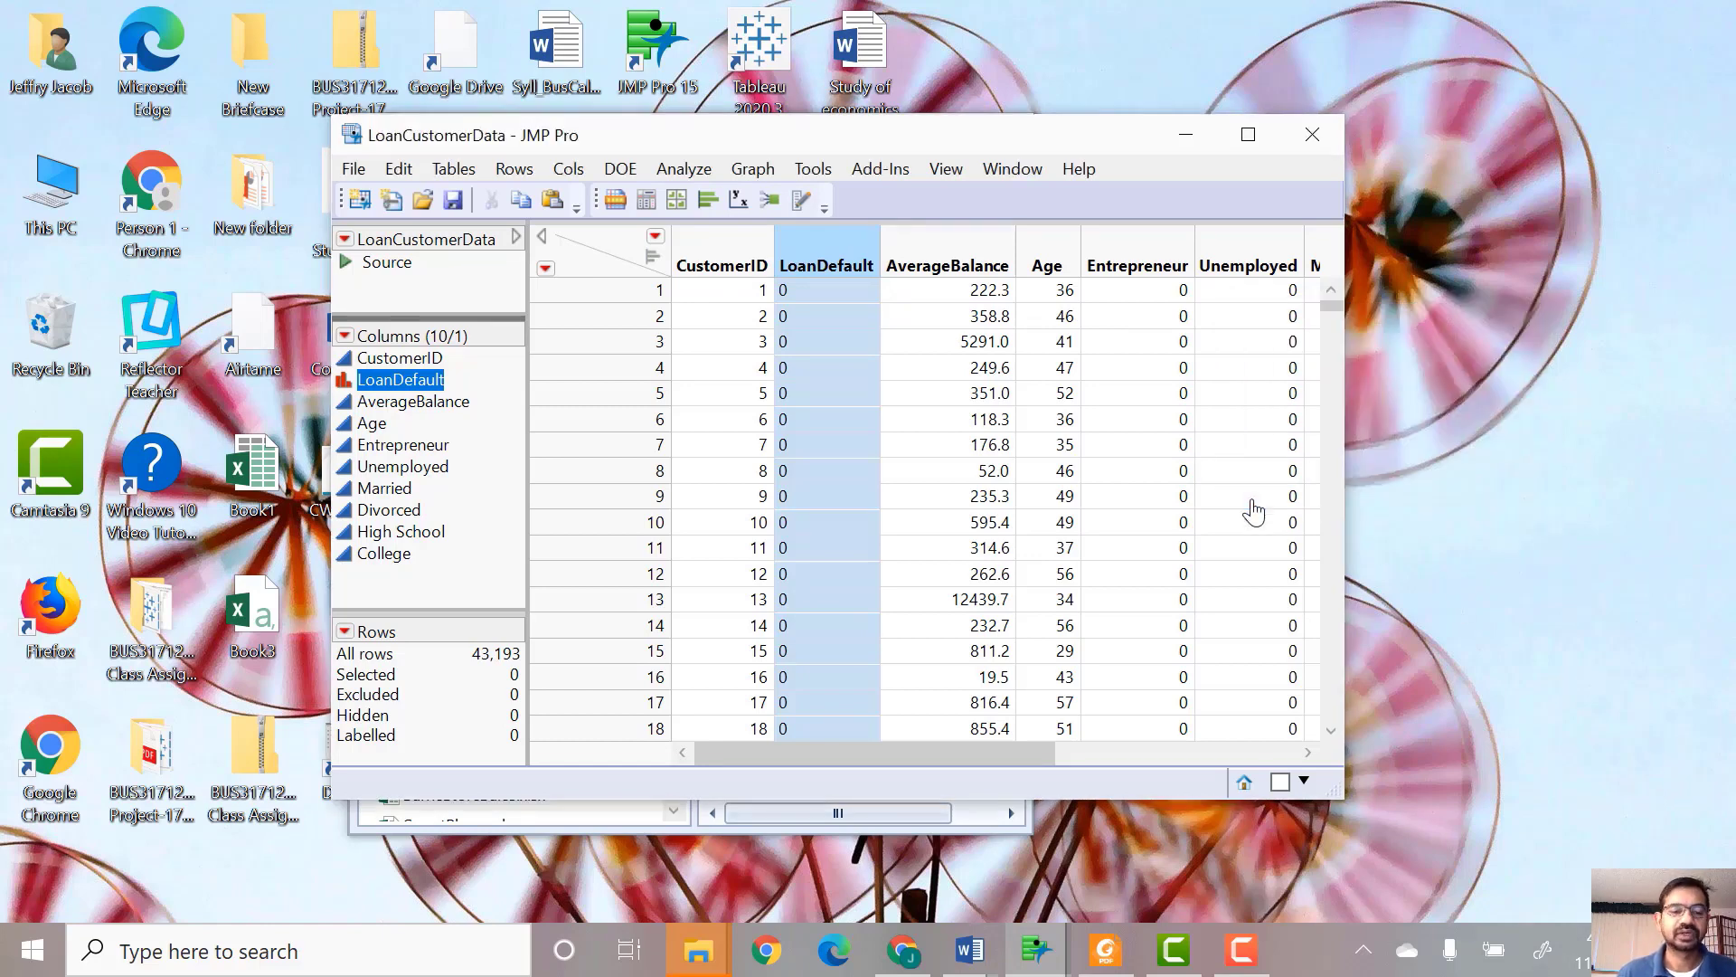
Start the Stratified Split Balanced add-in and set the proportions to 0.25 training, 0.45 validation and 0.3 test.
click(870, 170)
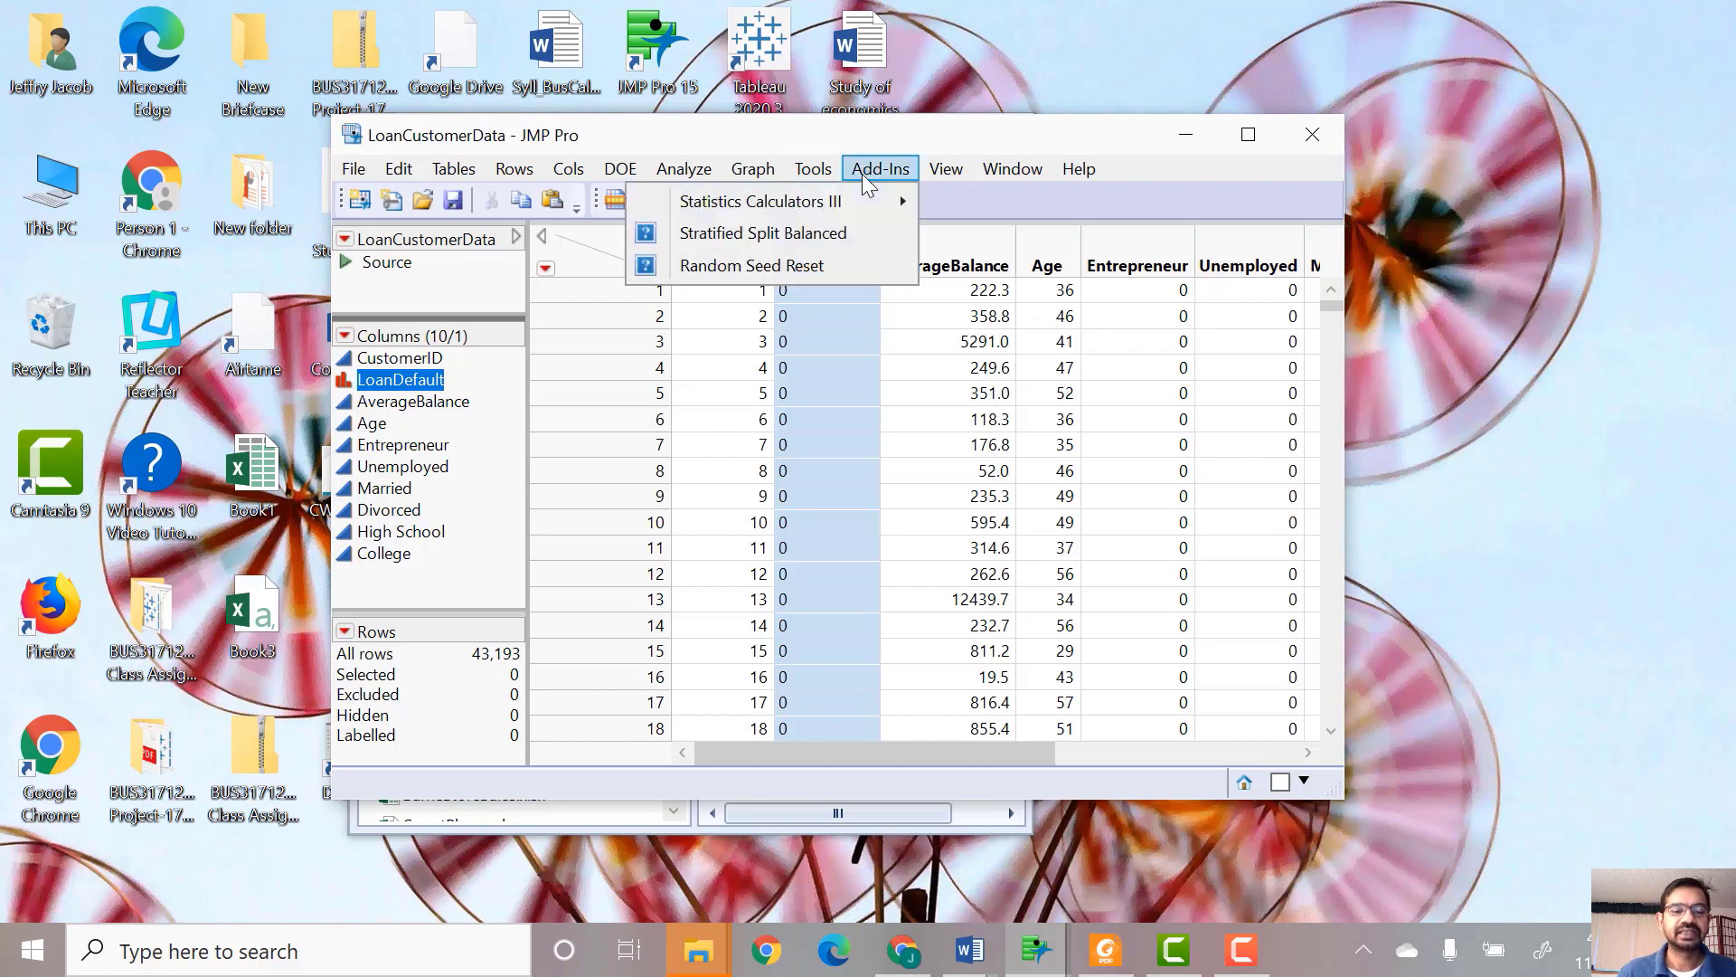
click(809, 228)
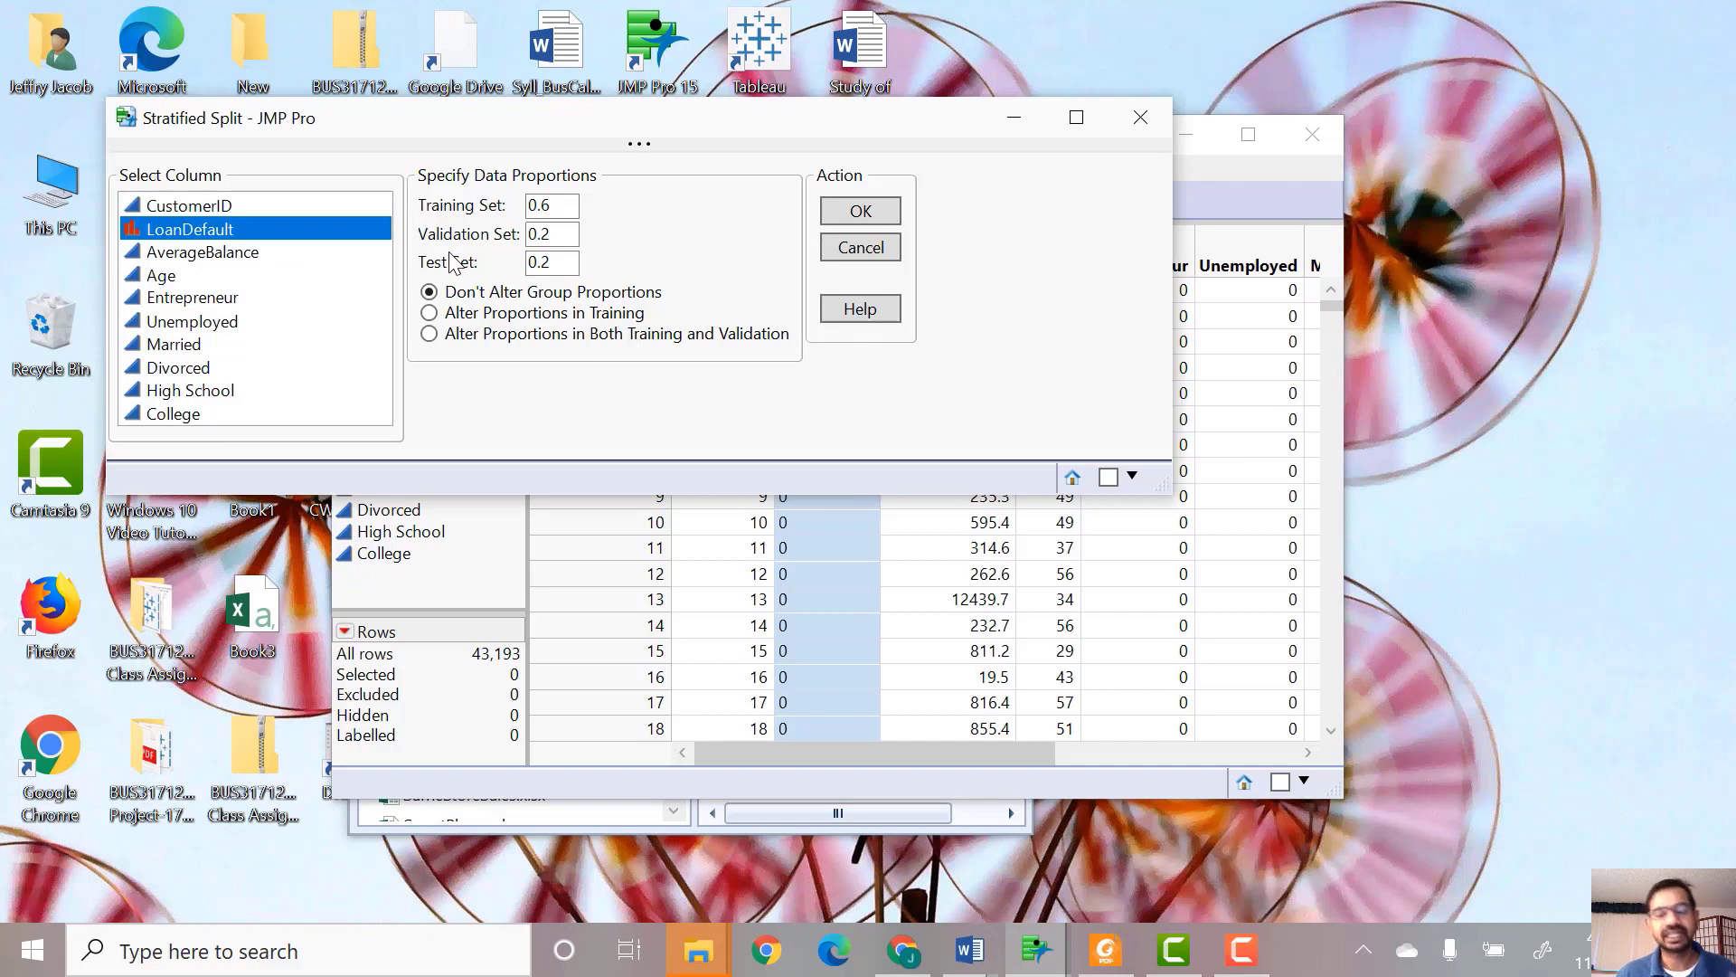
double_click(554, 205)
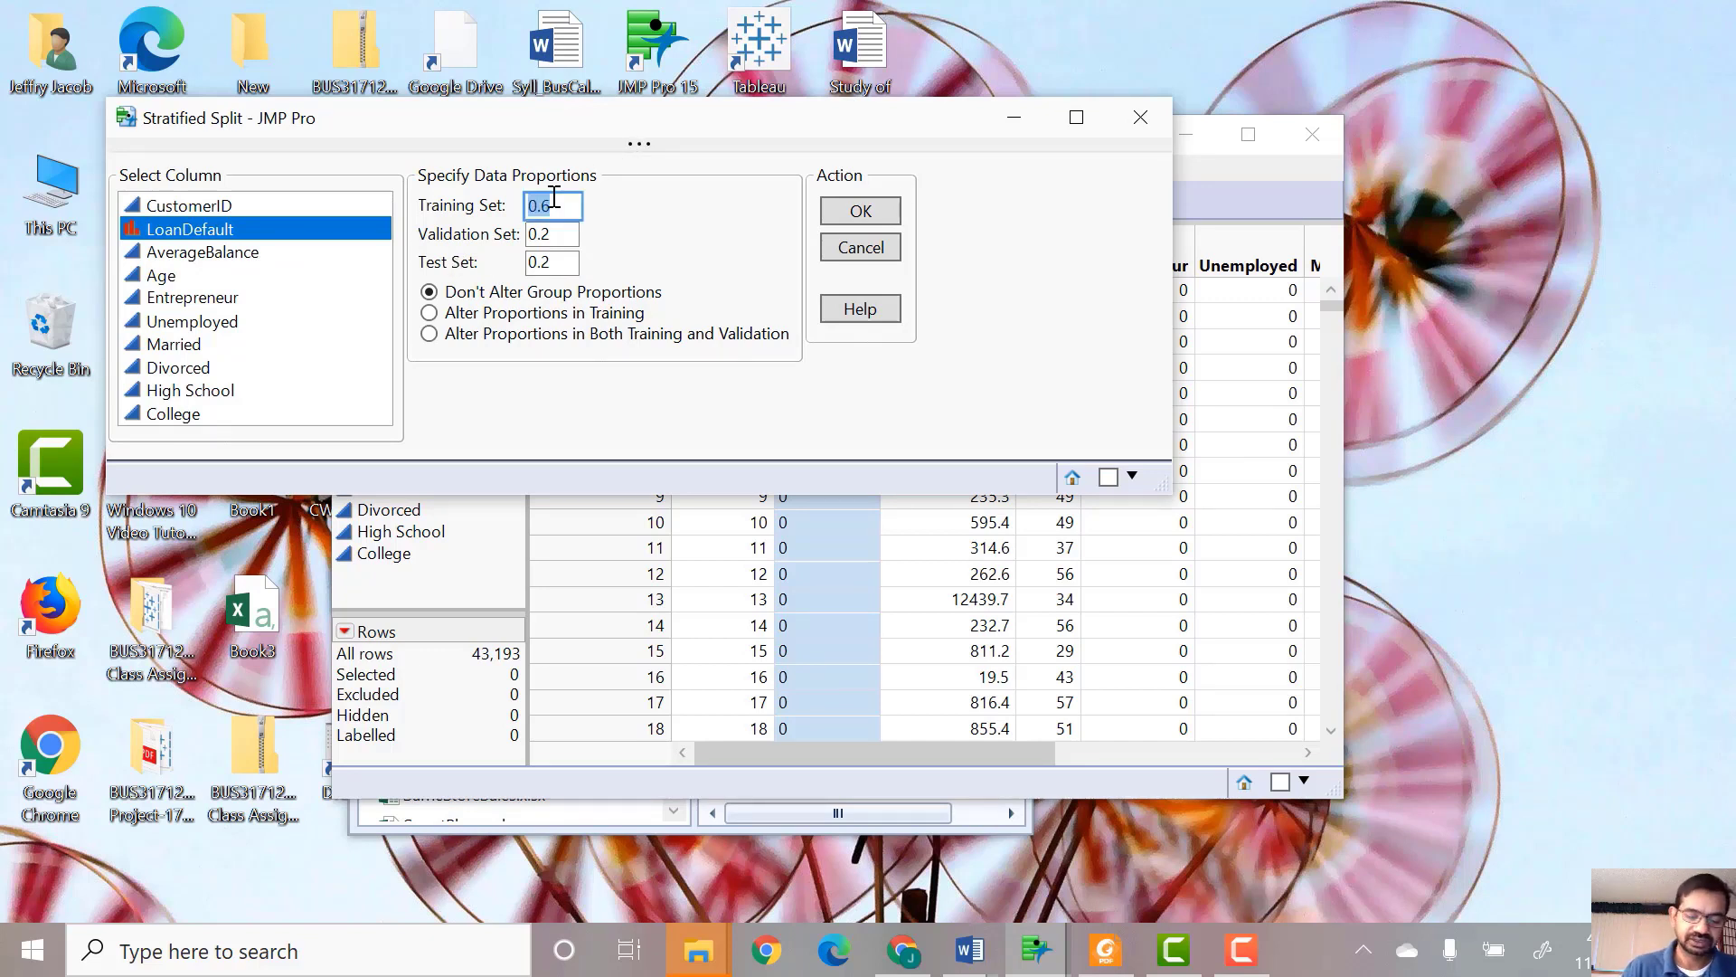
text(0.)
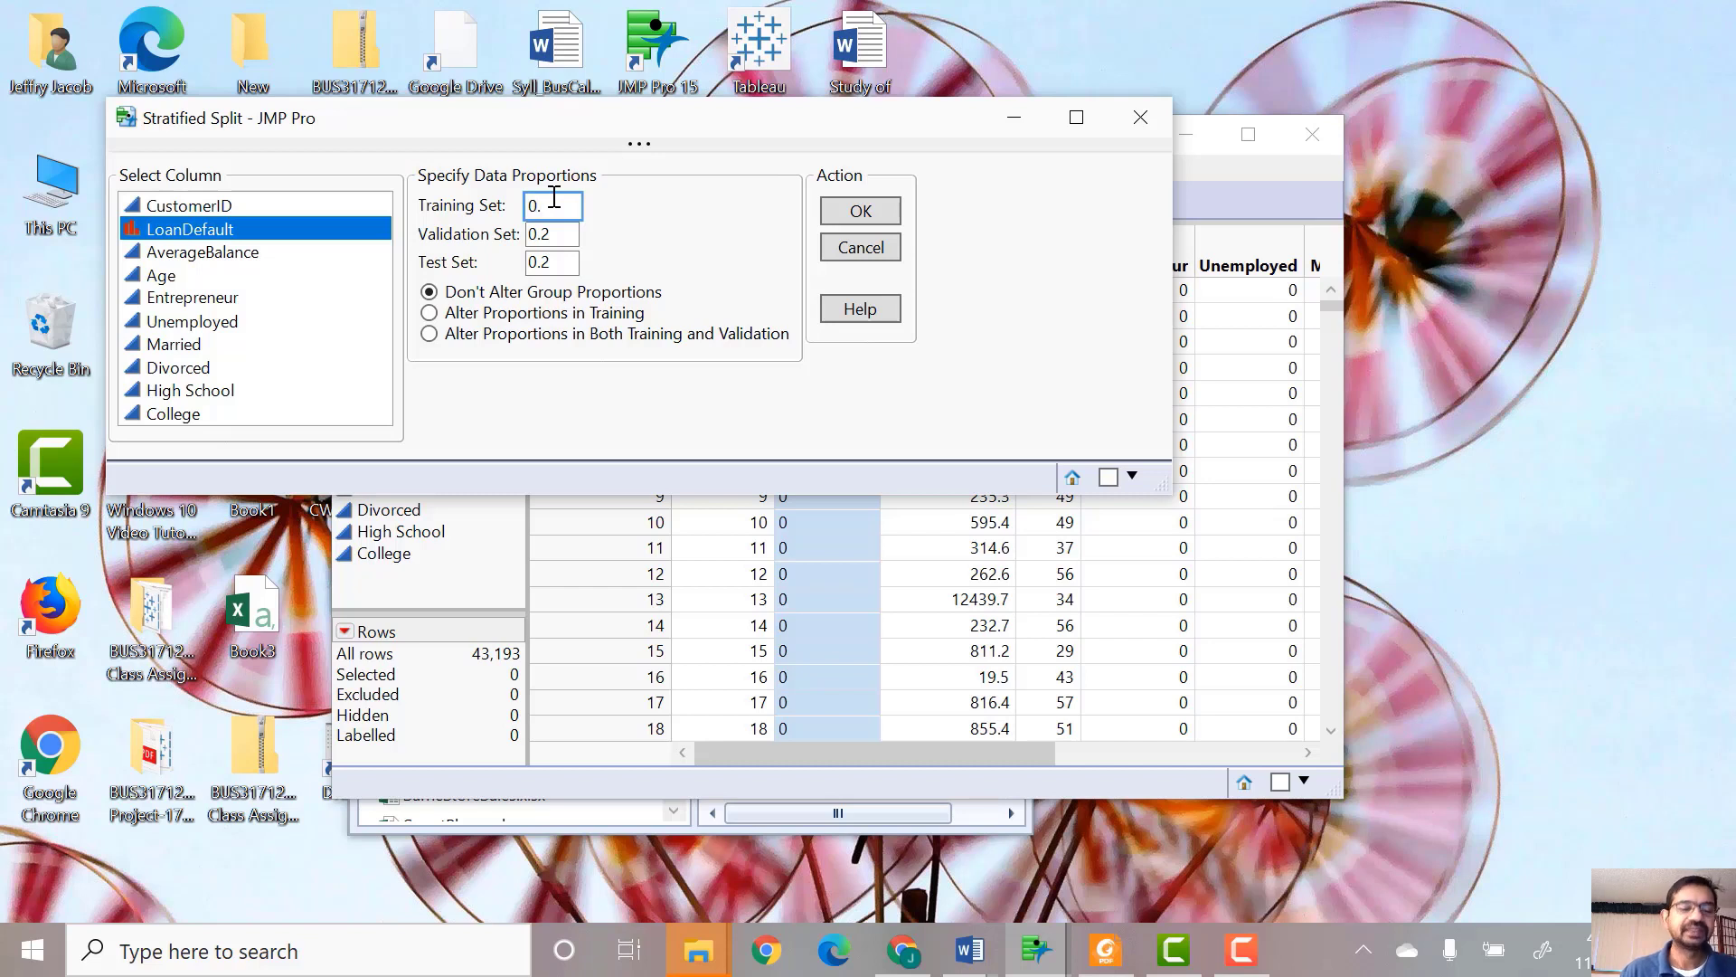
text(25)
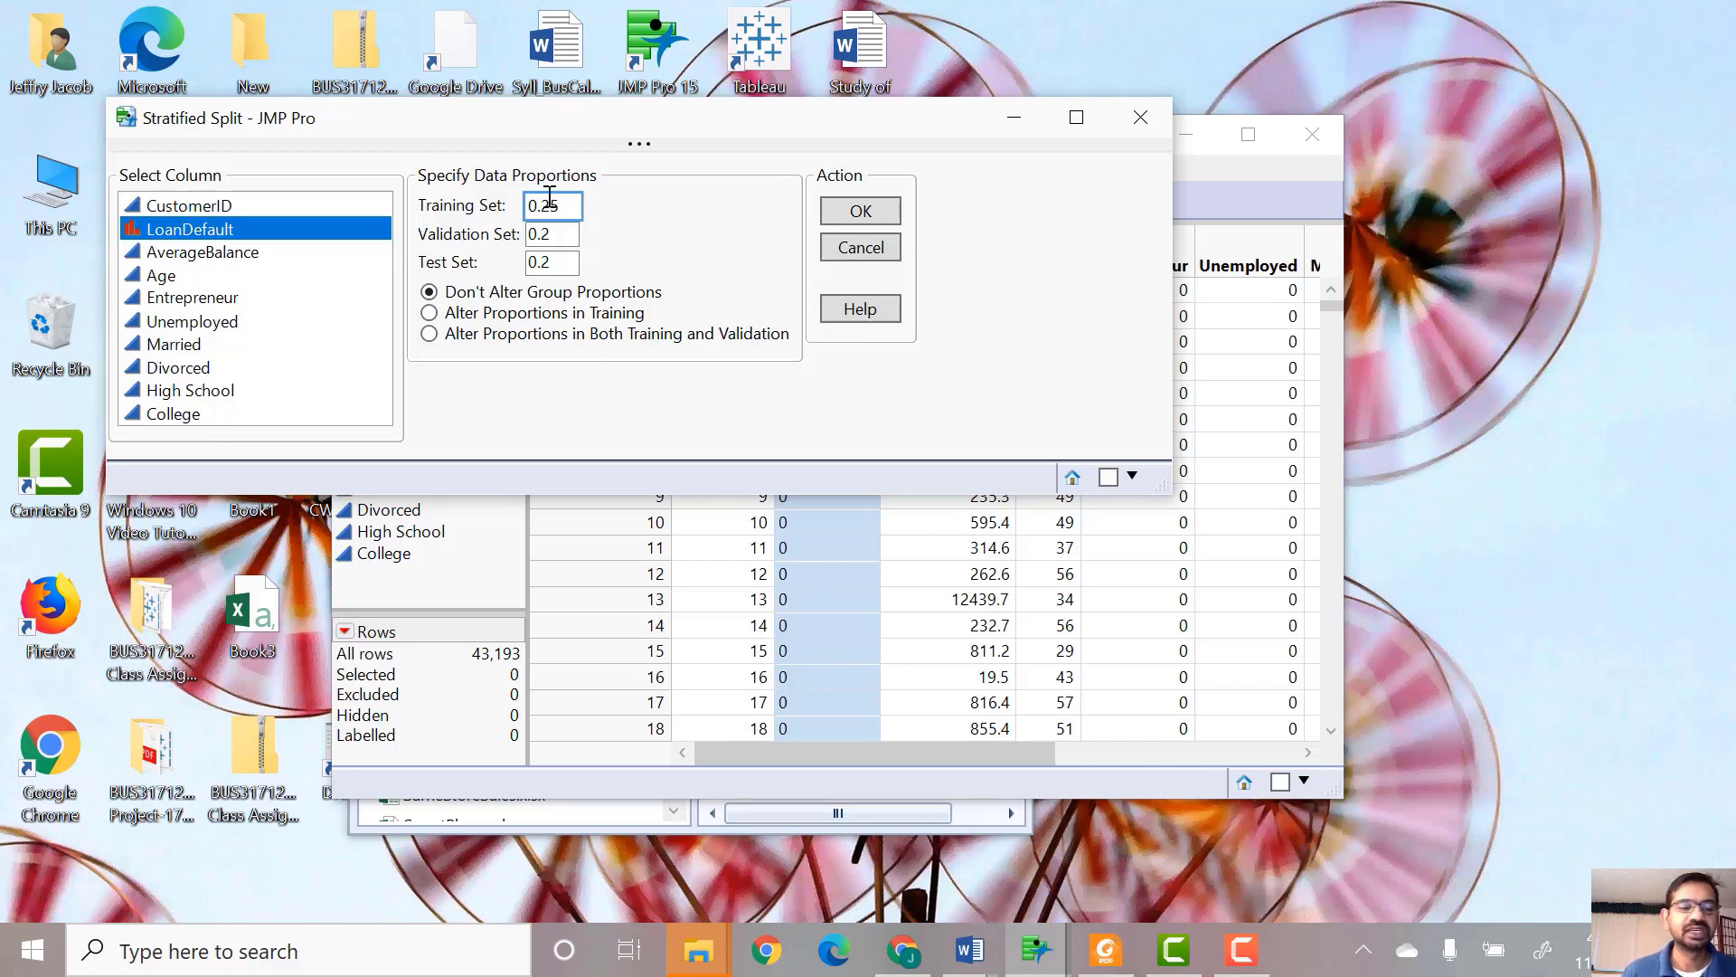
click(559, 237)
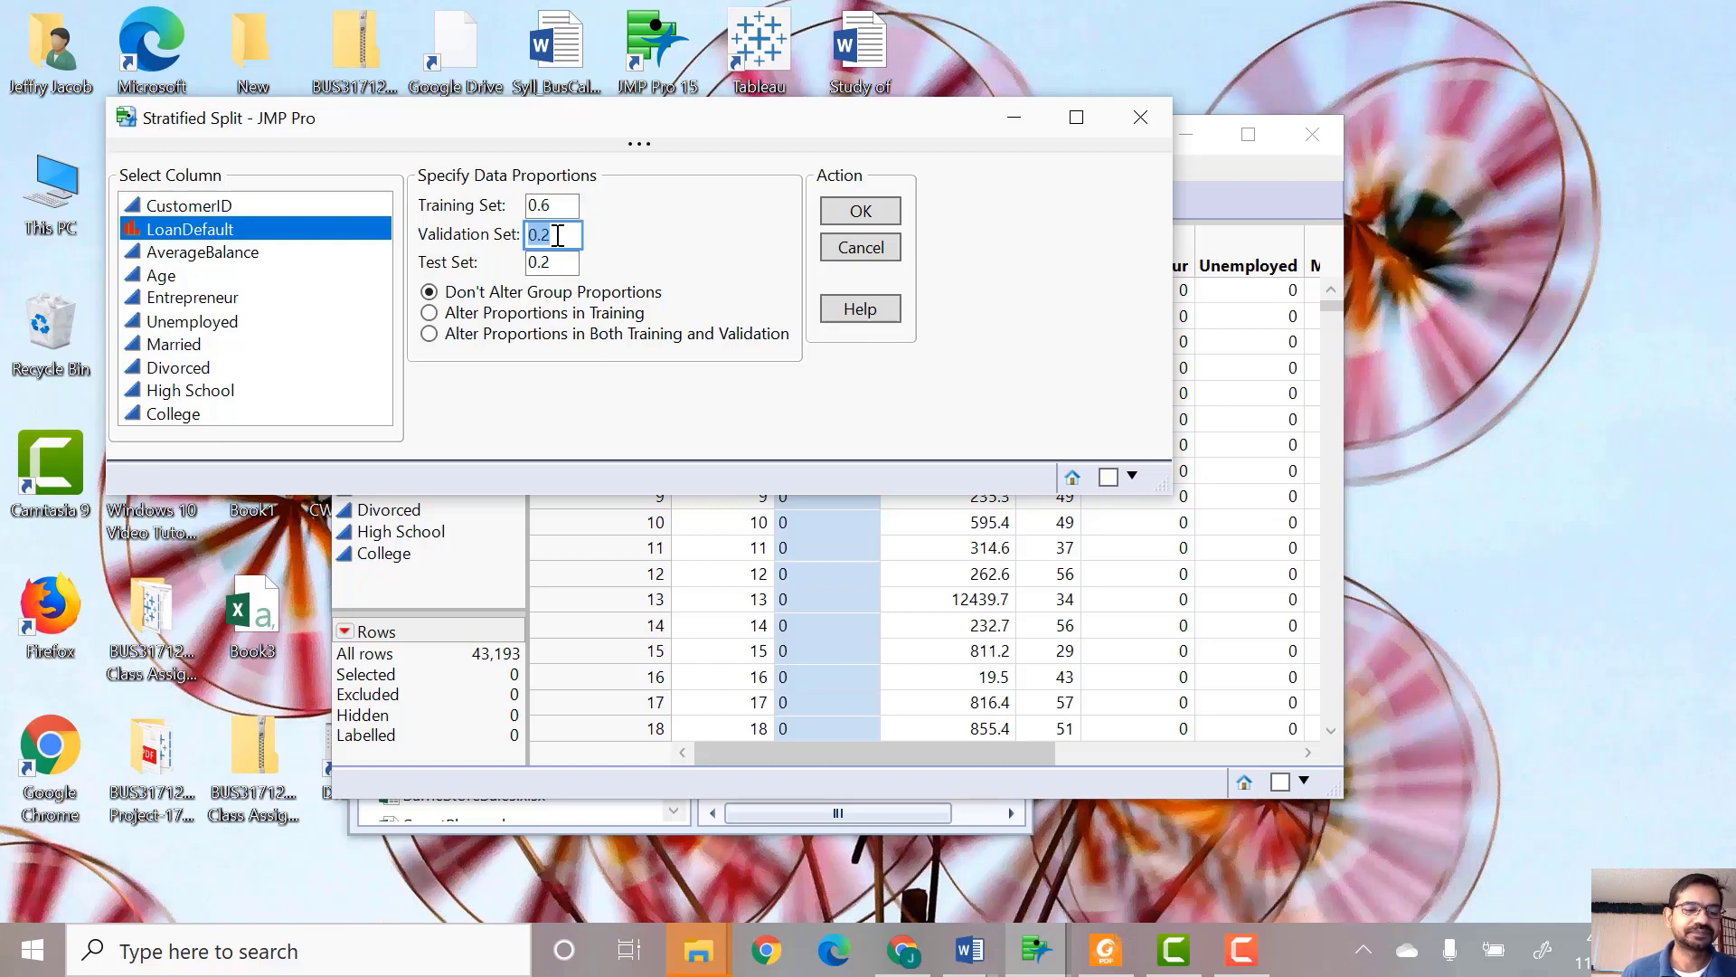
text(0.)
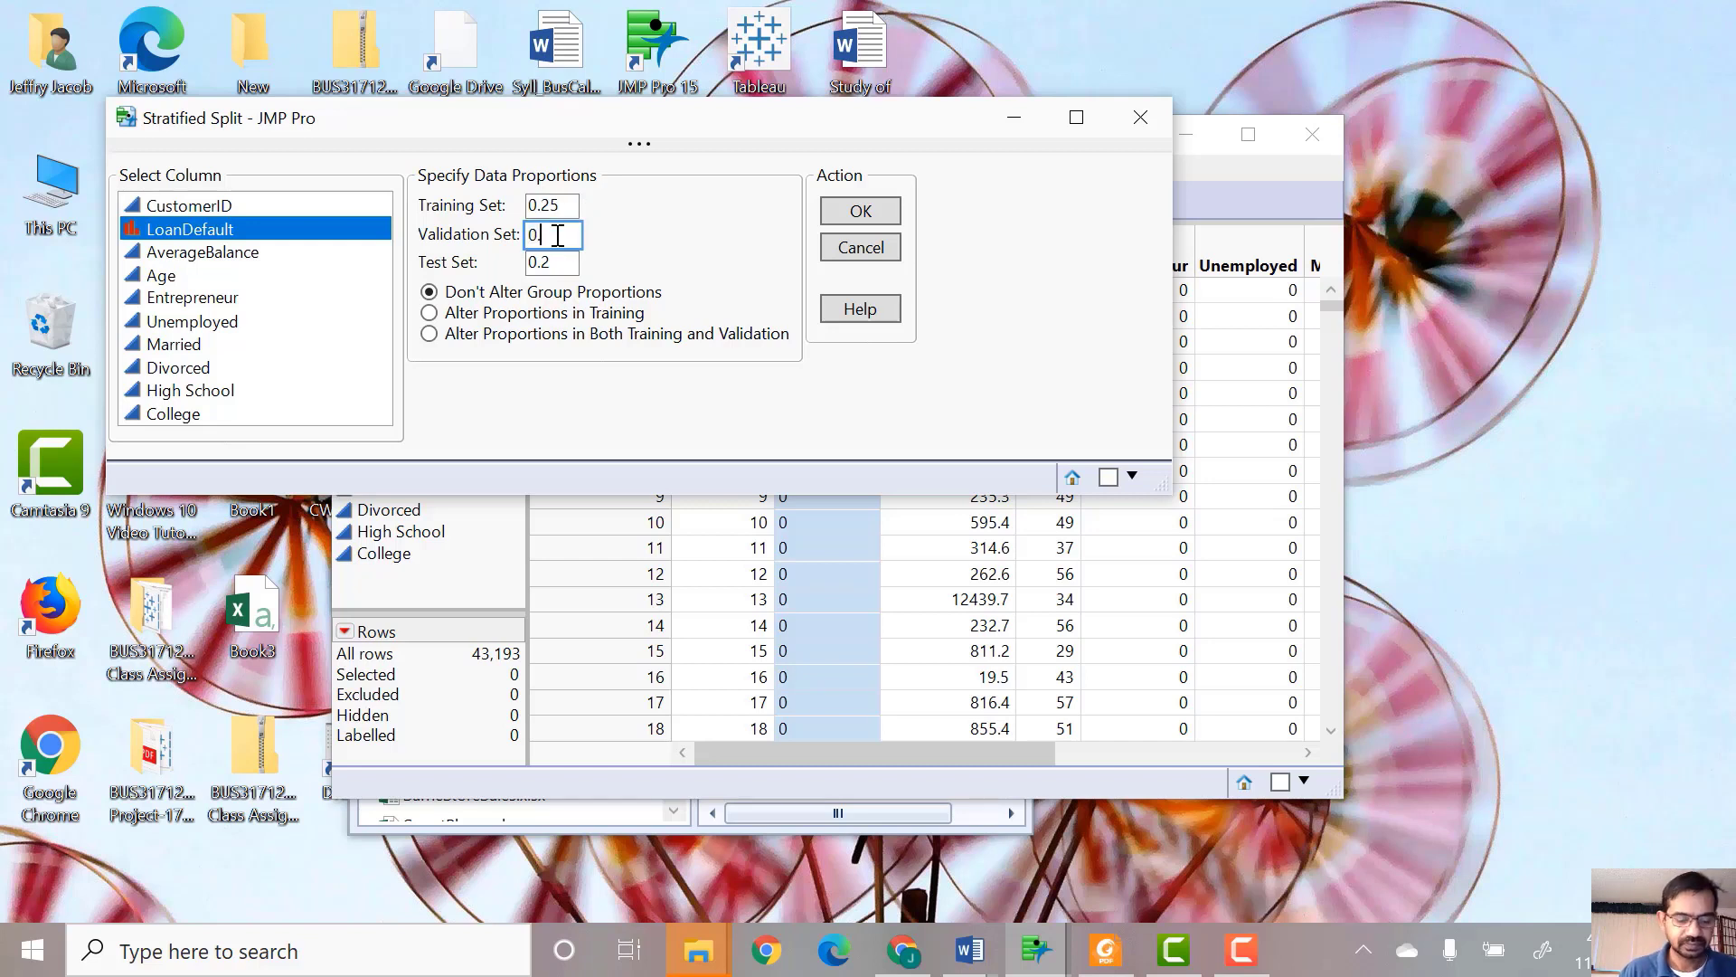
text(45)
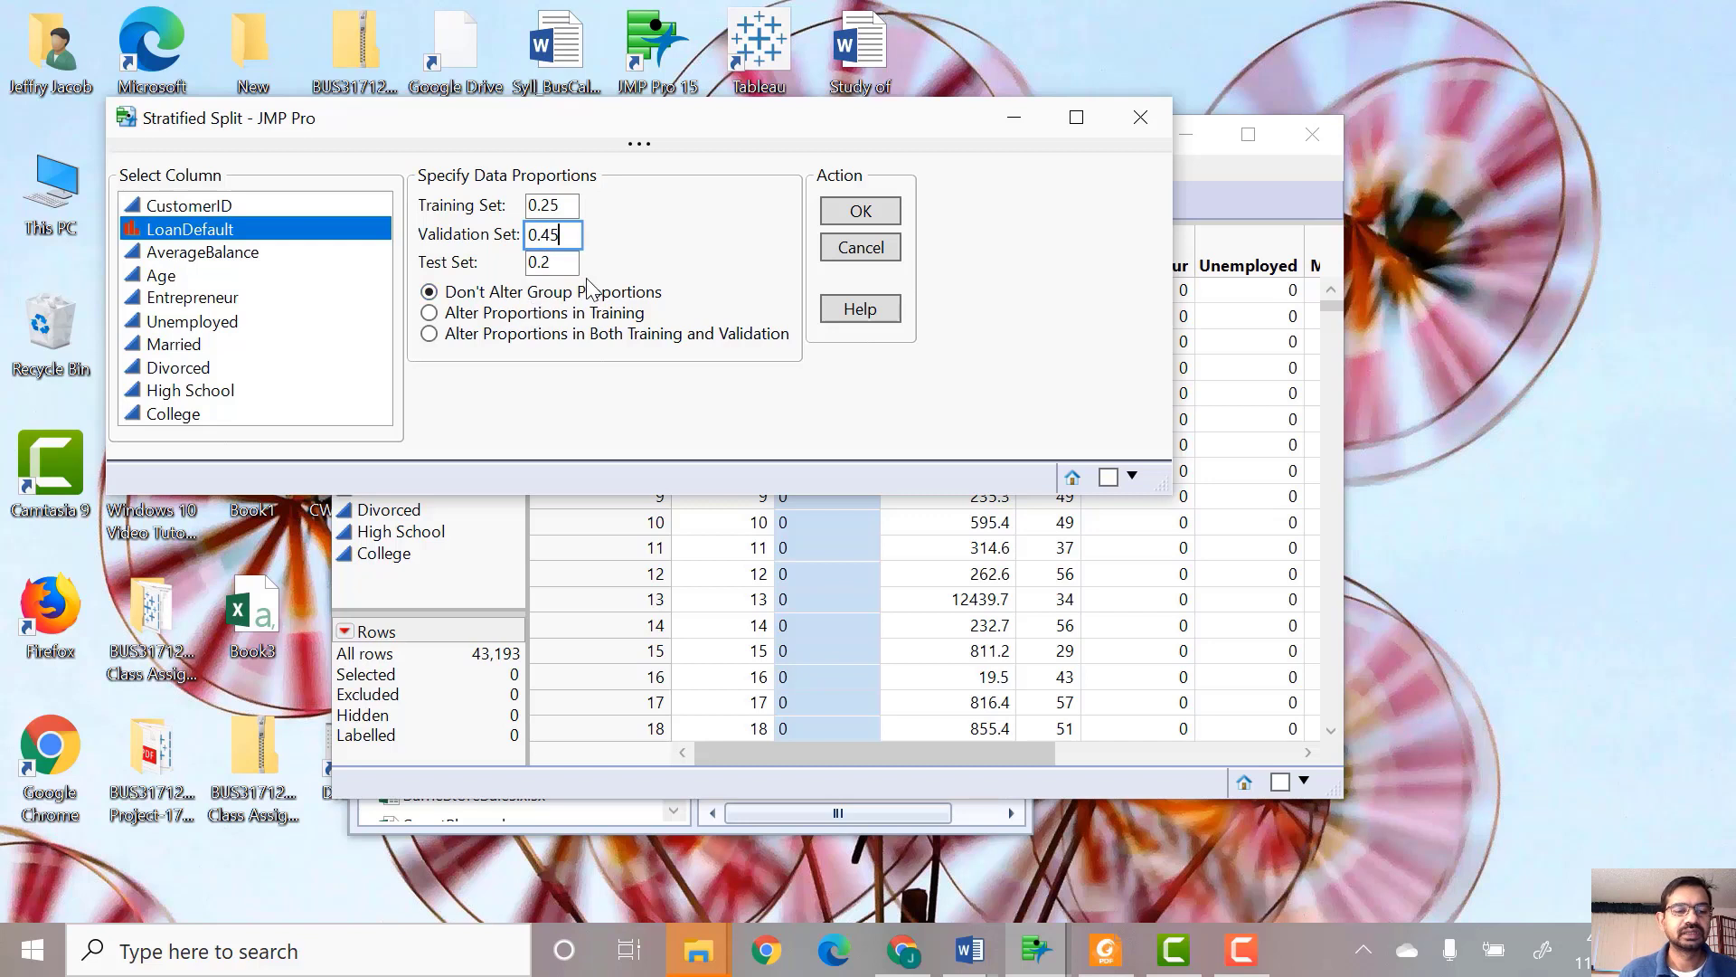
click(557, 264)
text(0.3)
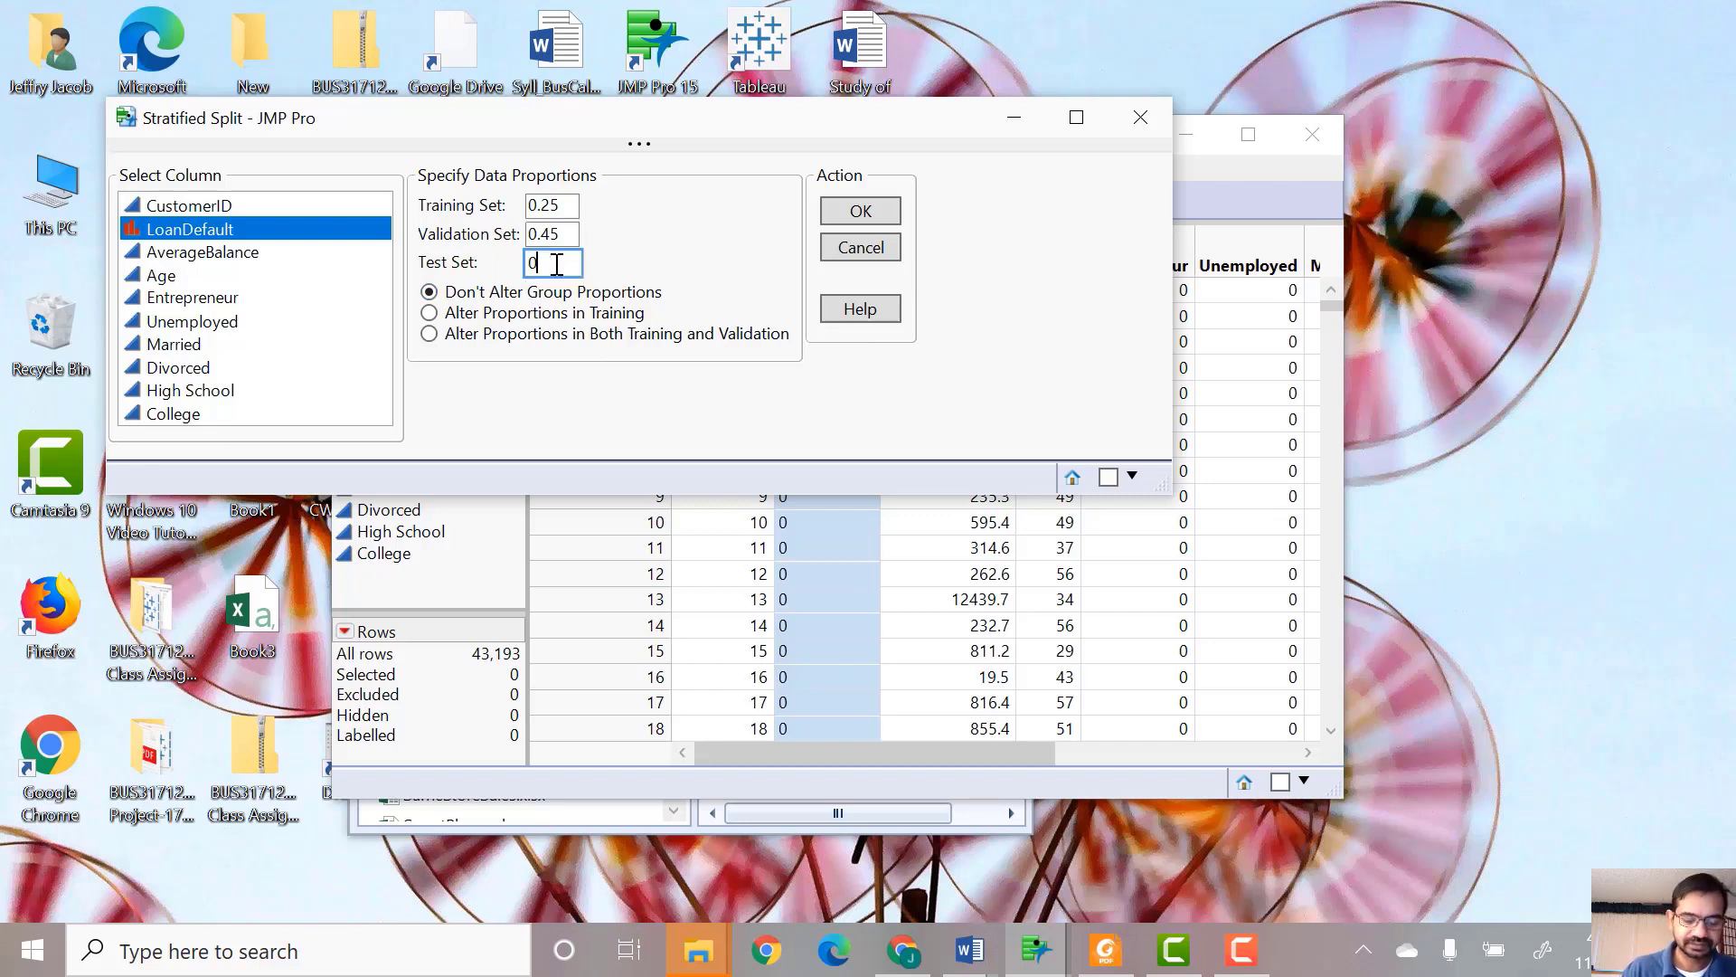
Run the split on LoanDefault with proportions altered in training only, using focal group 1 and the default focal proportion of 0.5.
click(496, 317)
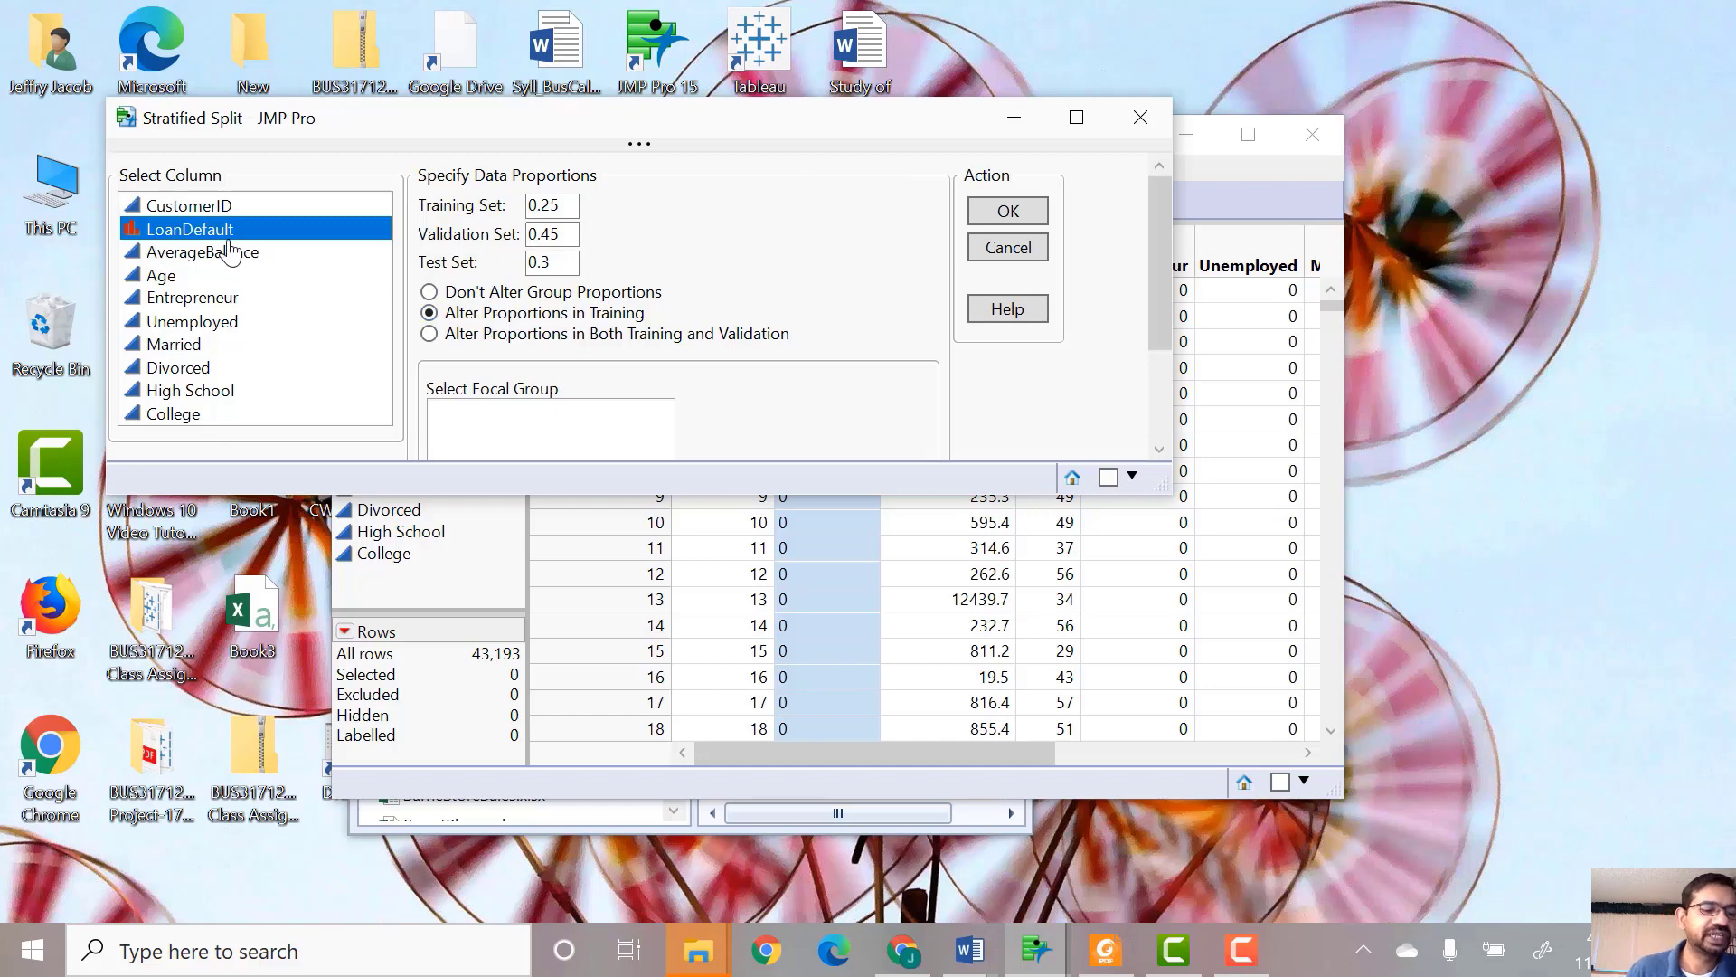
click(192, 232)
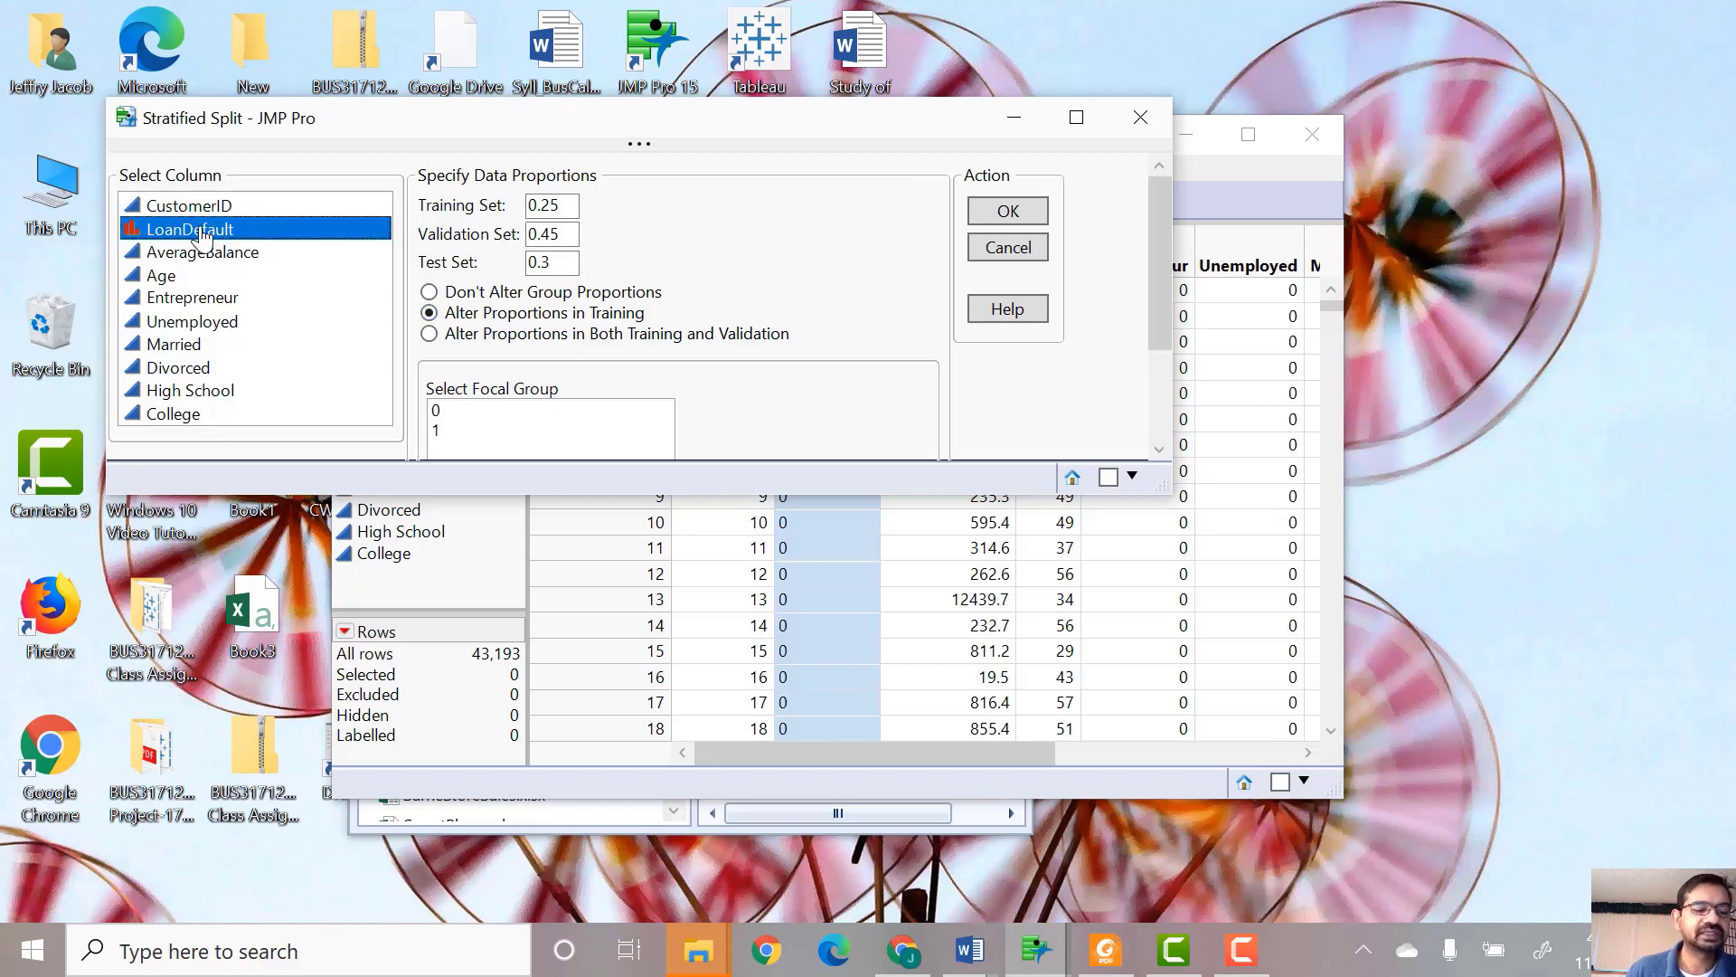
click(447, 431)
scroll(823, 340, down, 3)
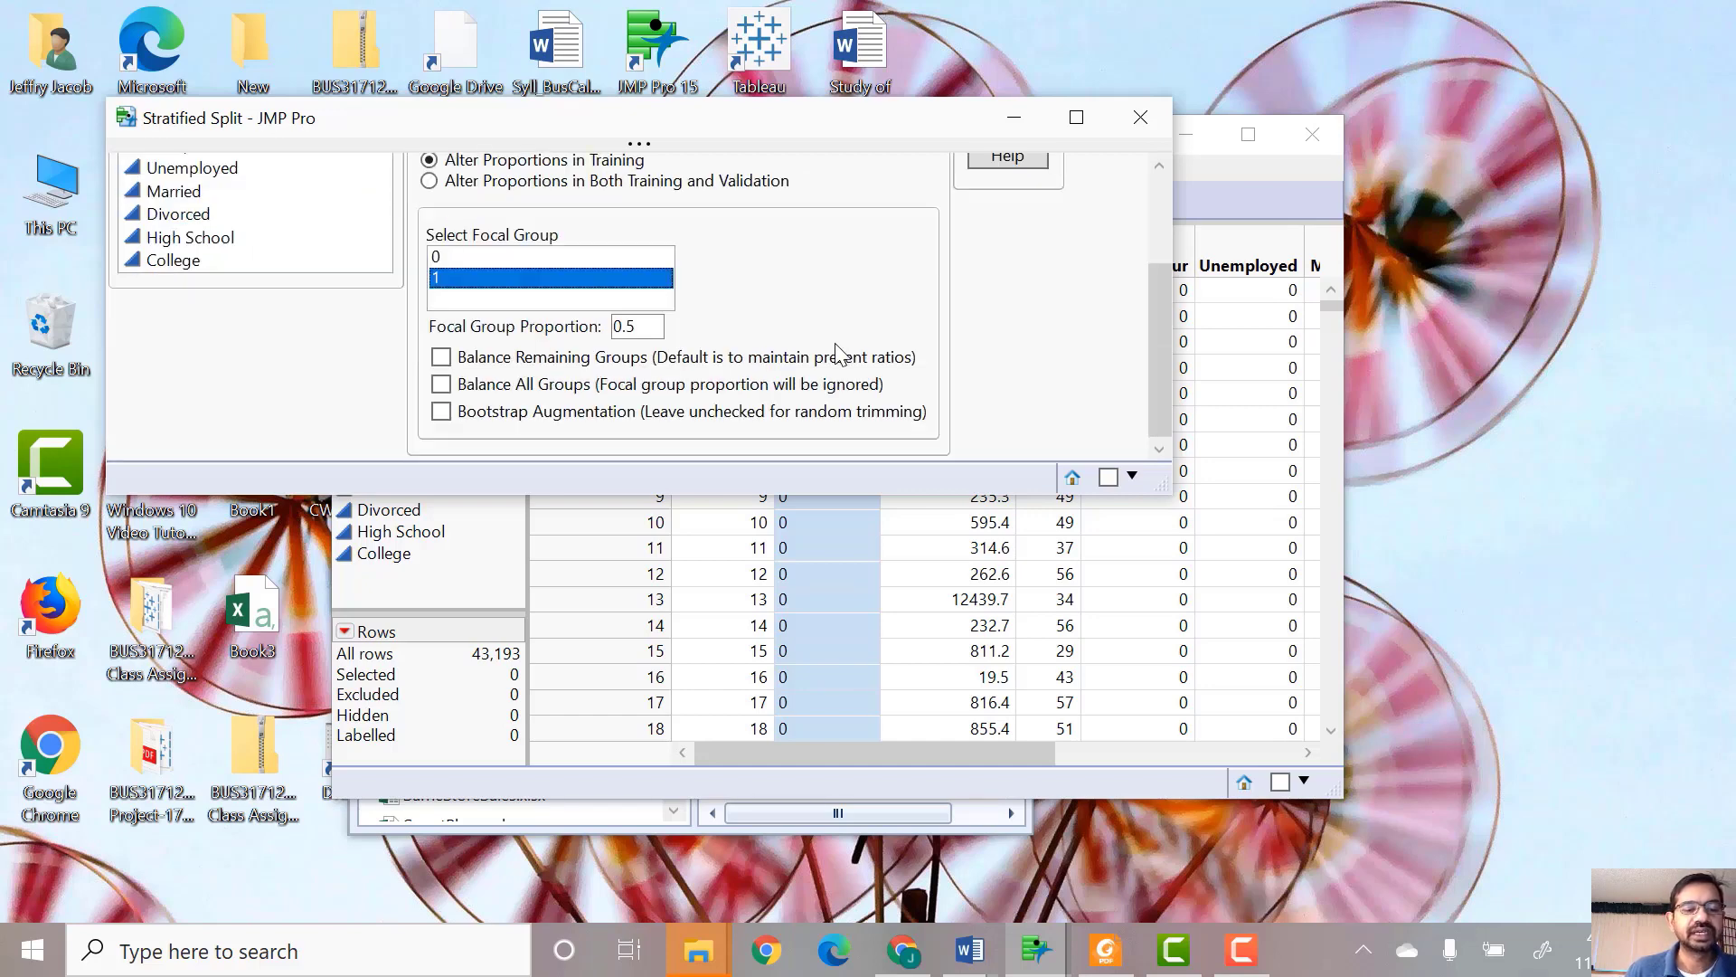
scroll(830, 344, up, 3)
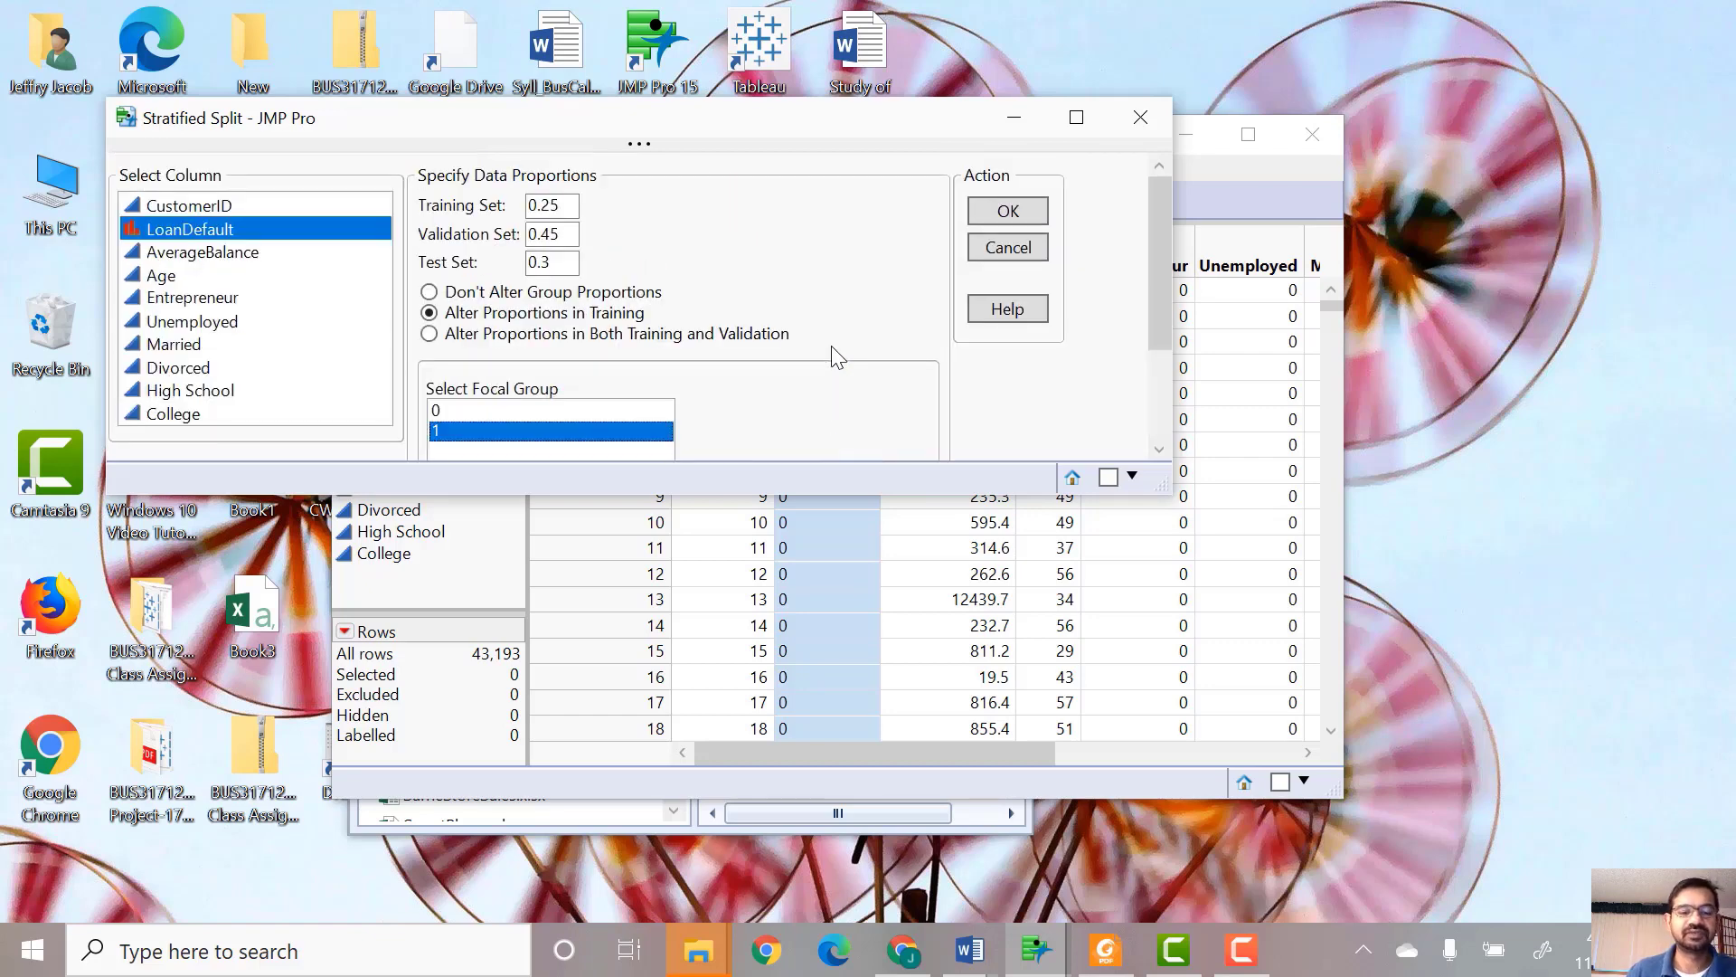
click(1035, 213)
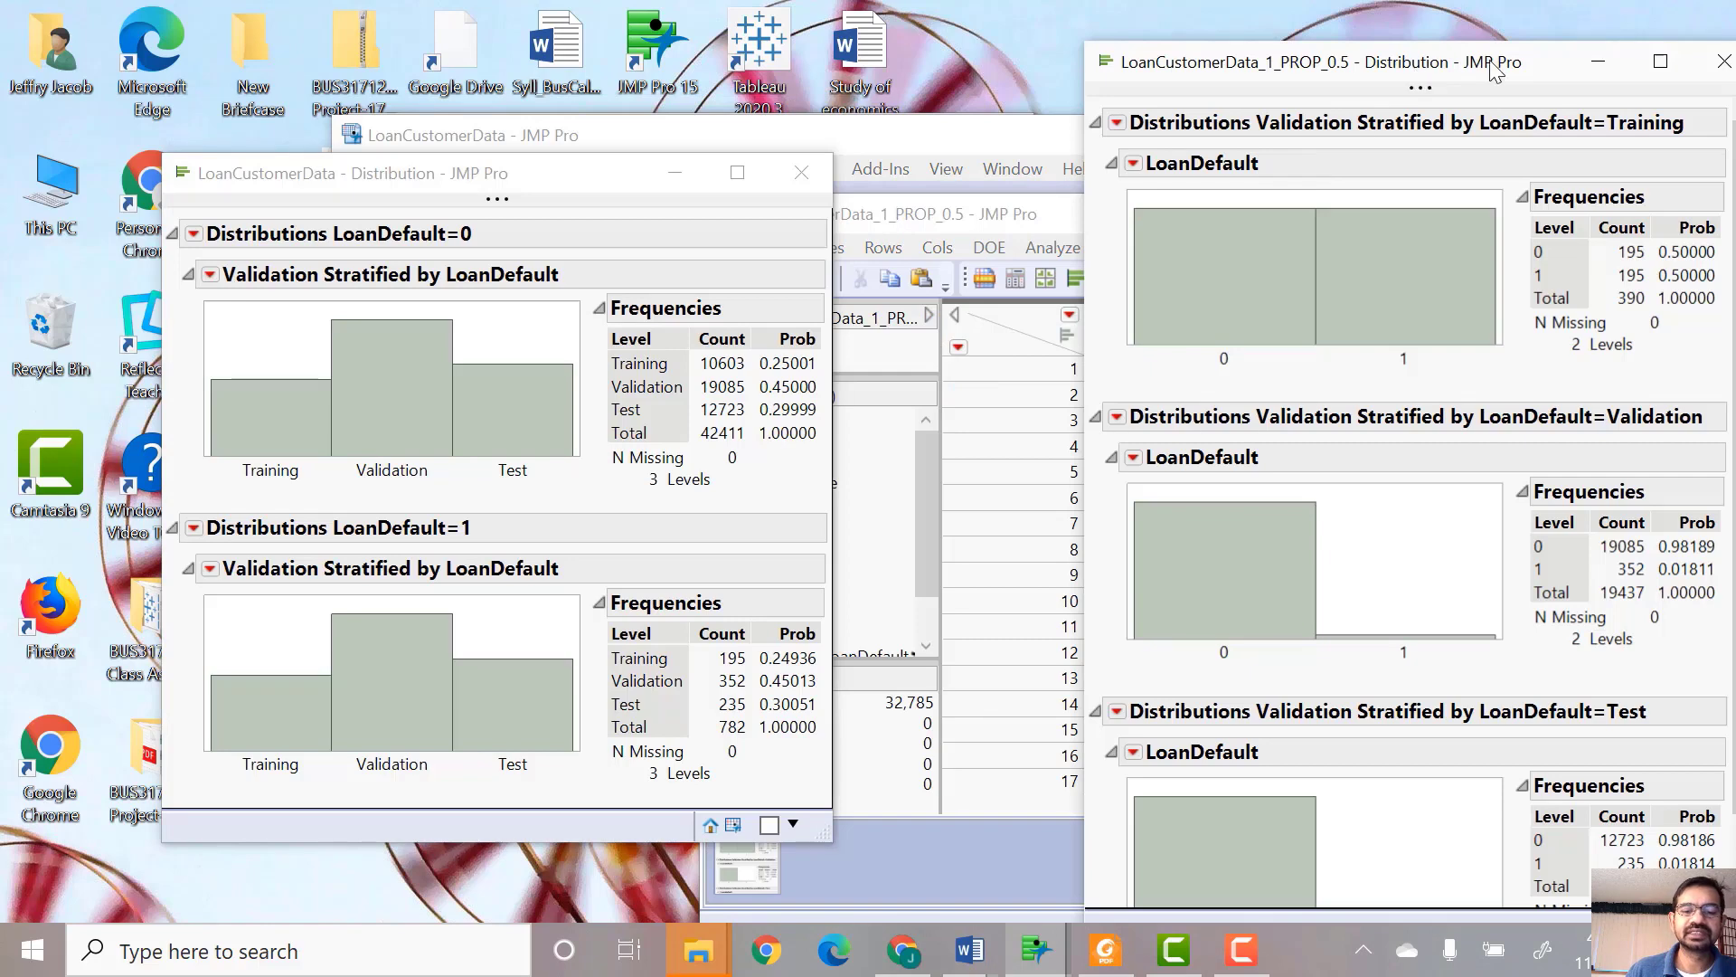
Place the two new Distribution reports side by side and compare the LoanDefault frequencies across the training, validation and test sets.
drag(1489, 59, 1131, 30)
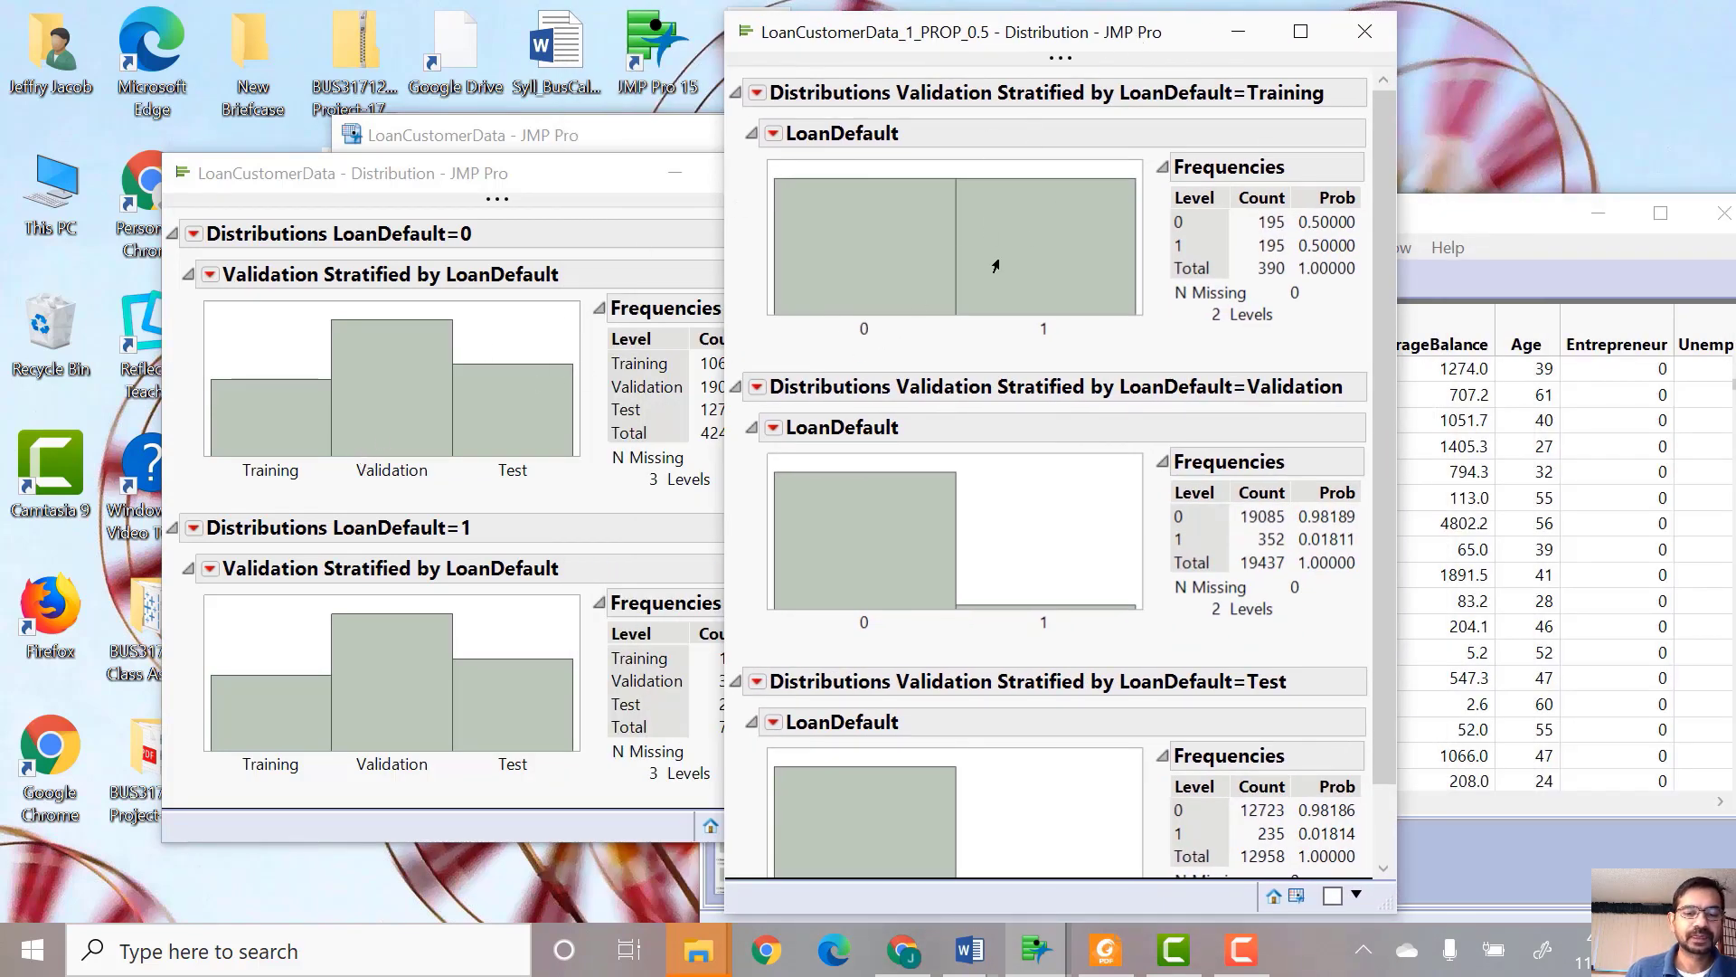
click(605, 179)
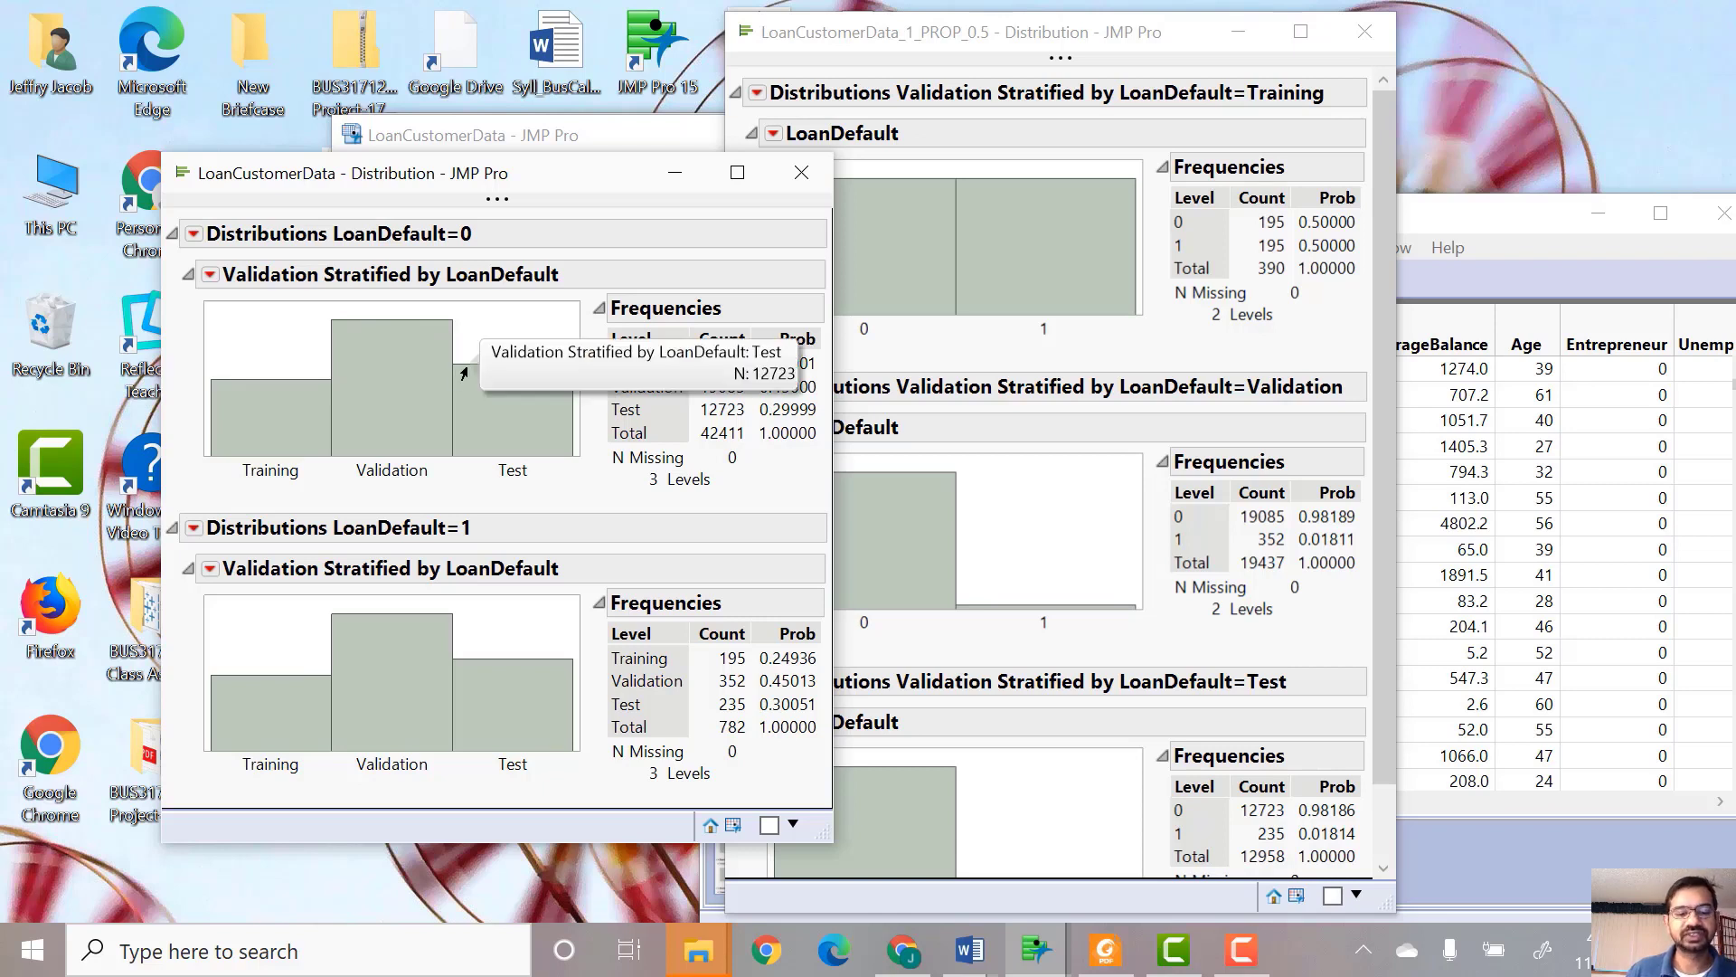
mouse_move(455, 372)
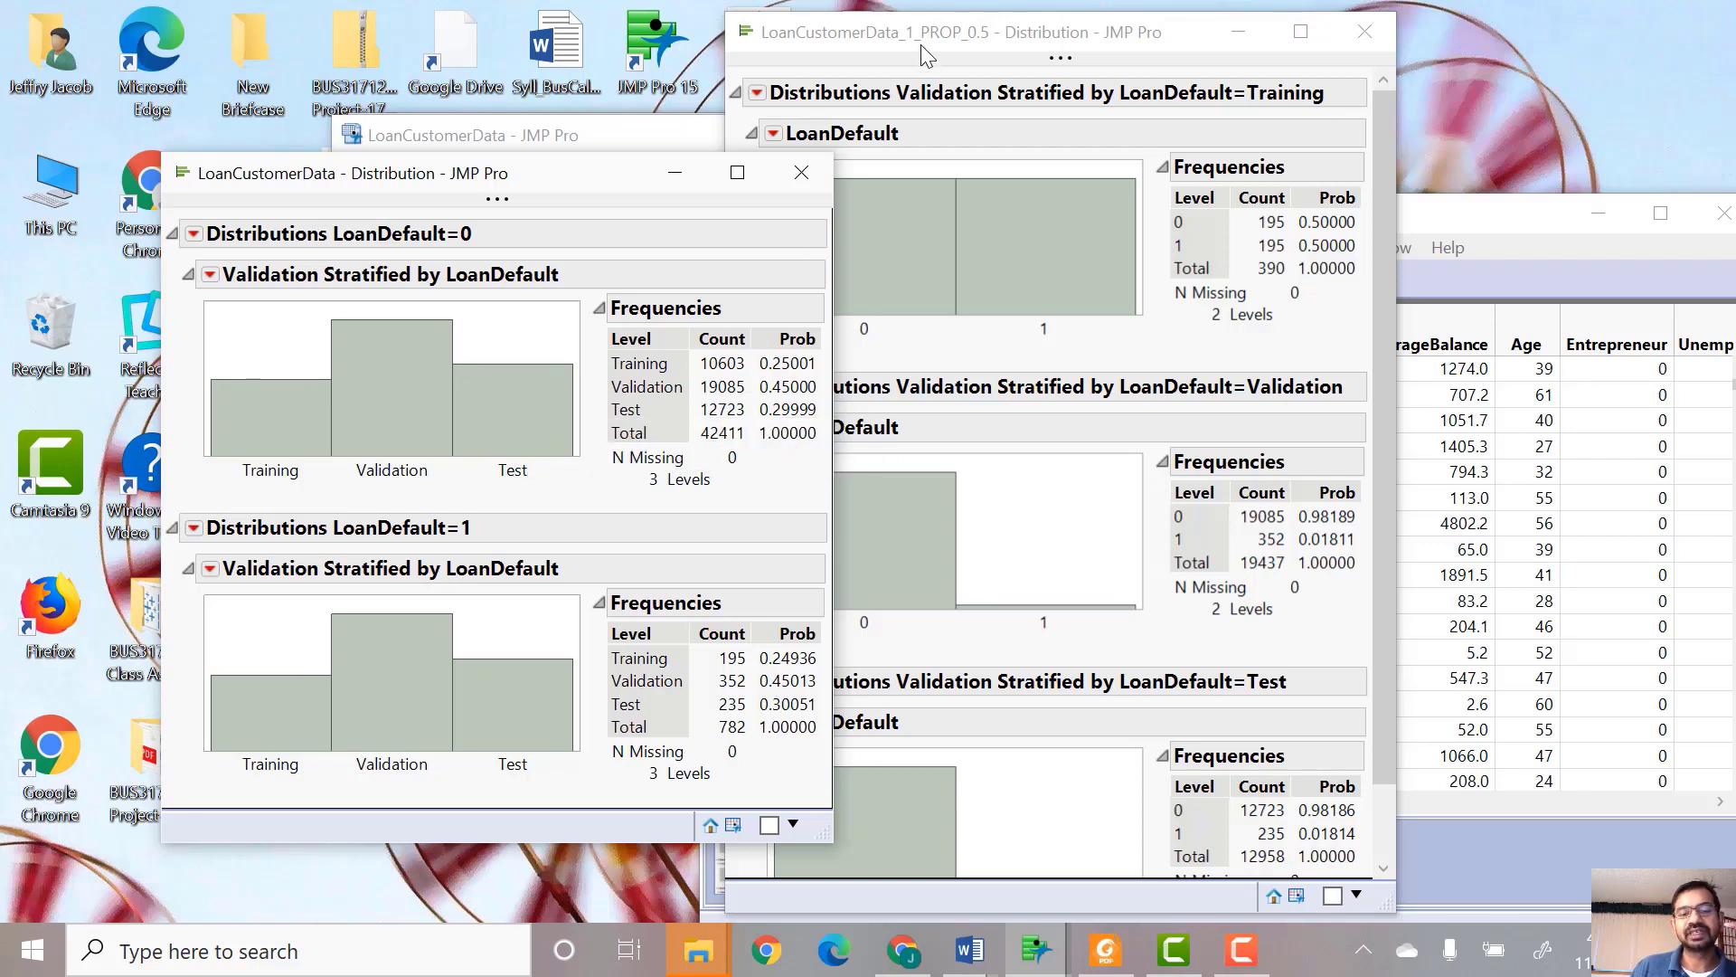
drag(922, 45, 1044, 43)
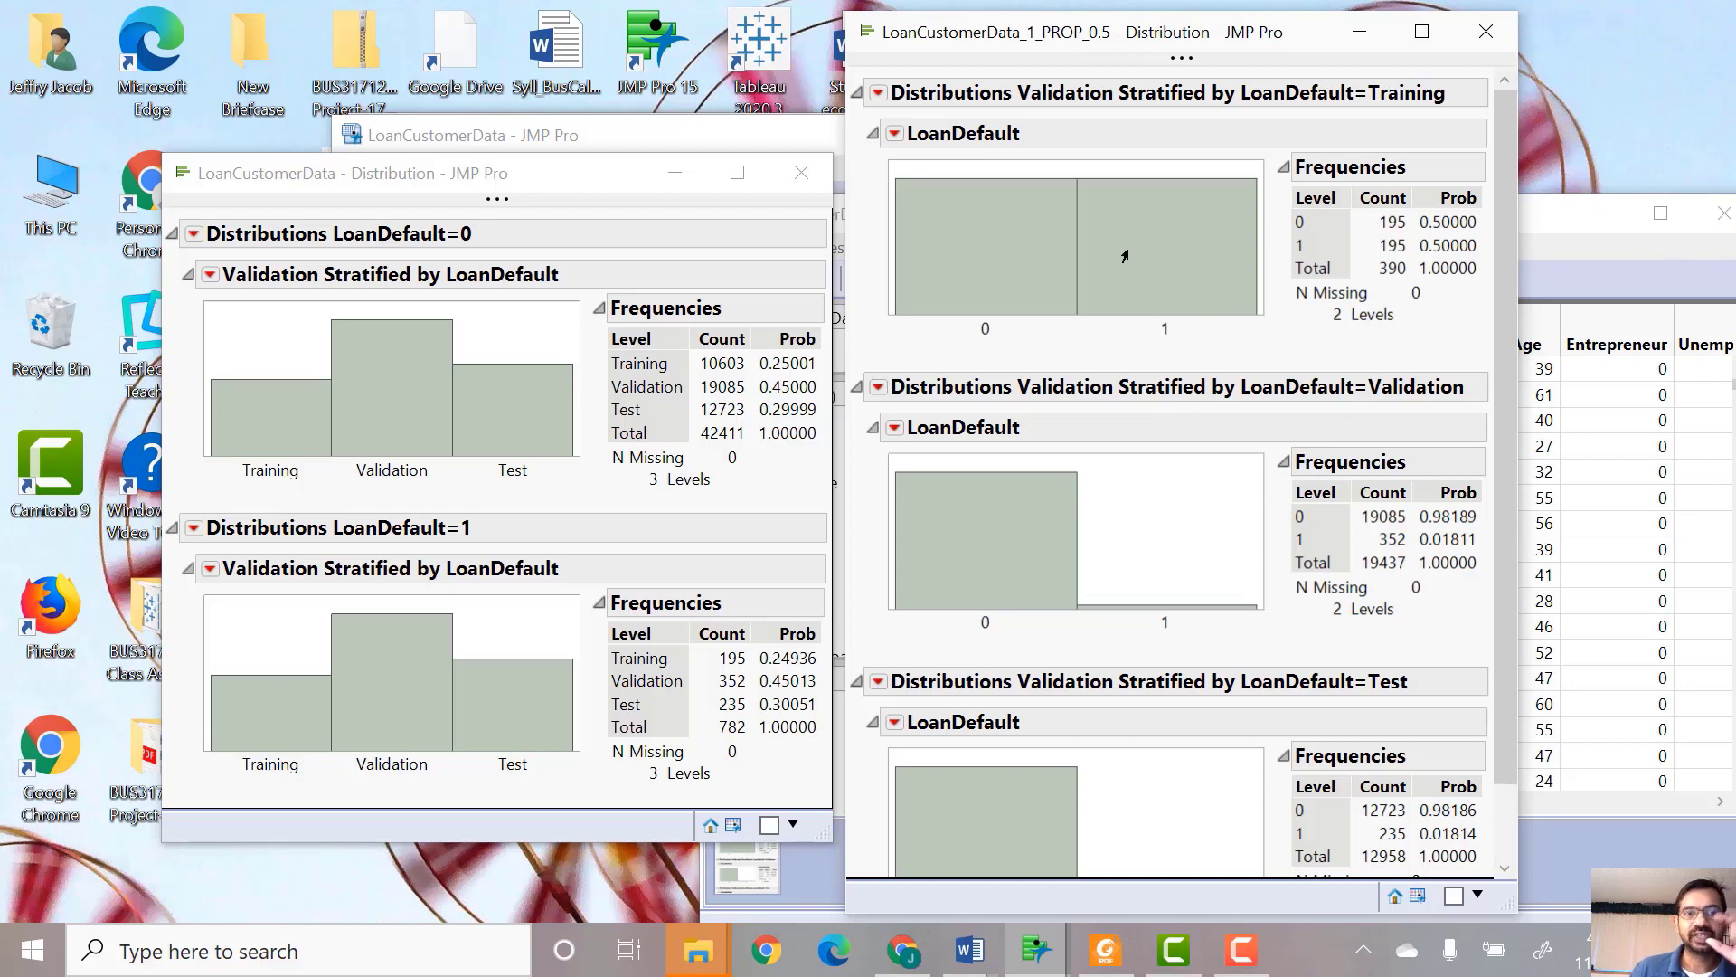
mouse_move(1125, 255)
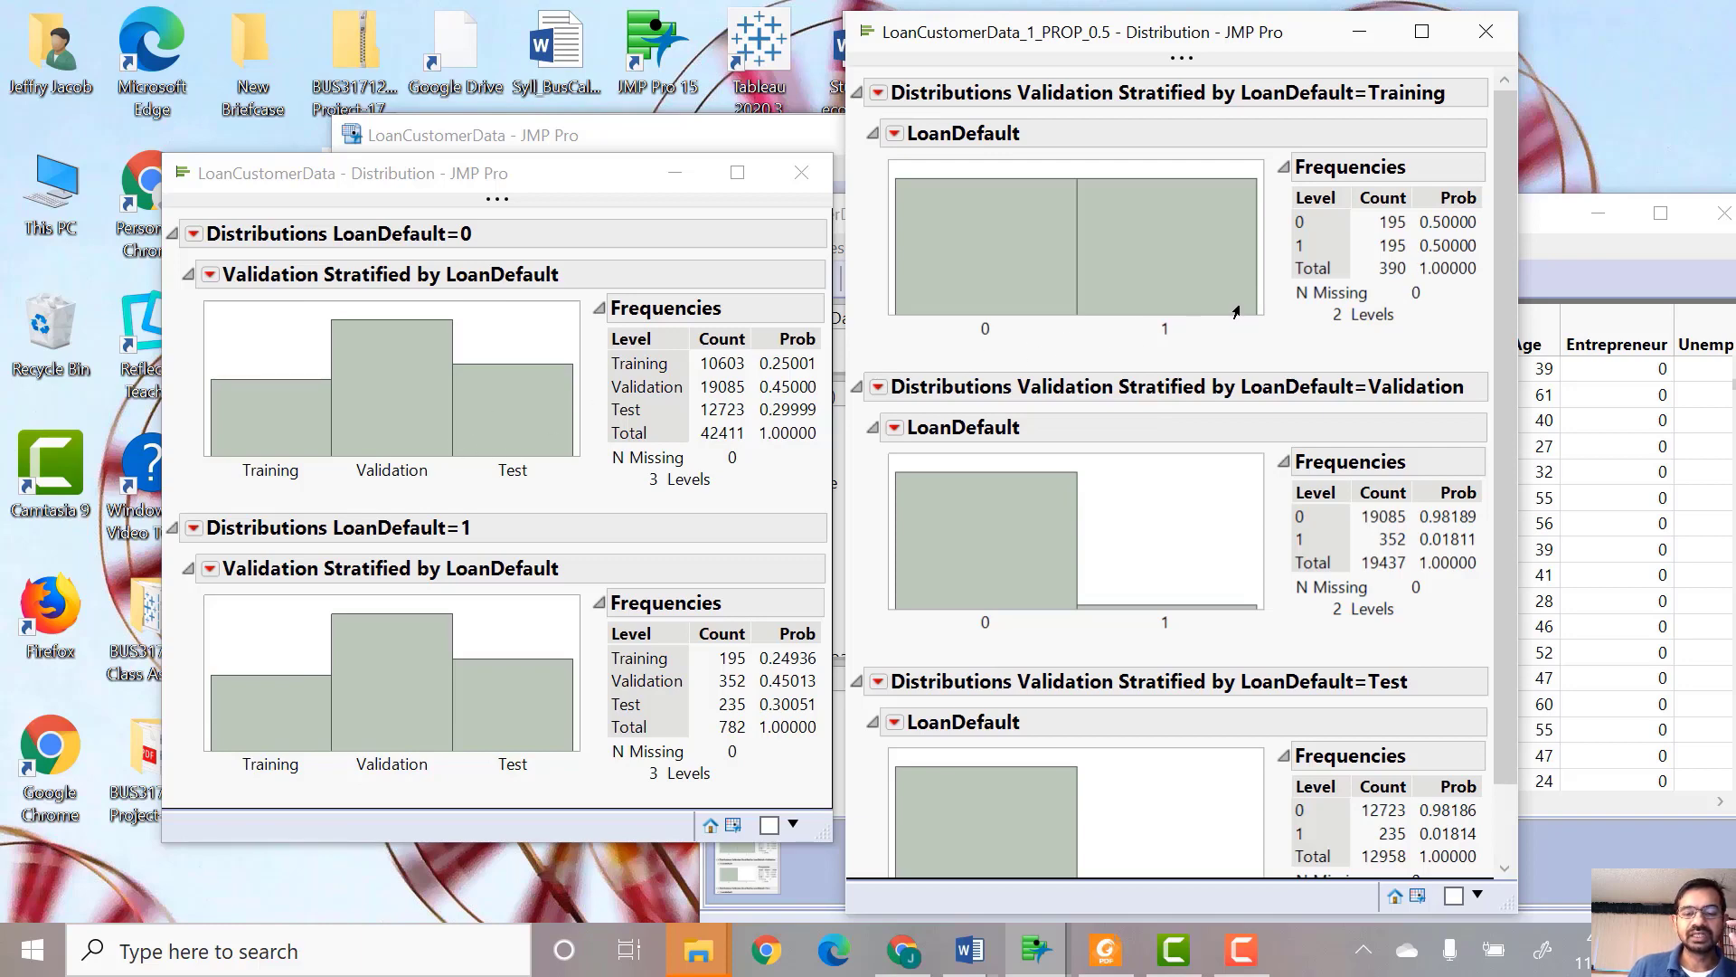
scroll(1236, 312, down, 2)
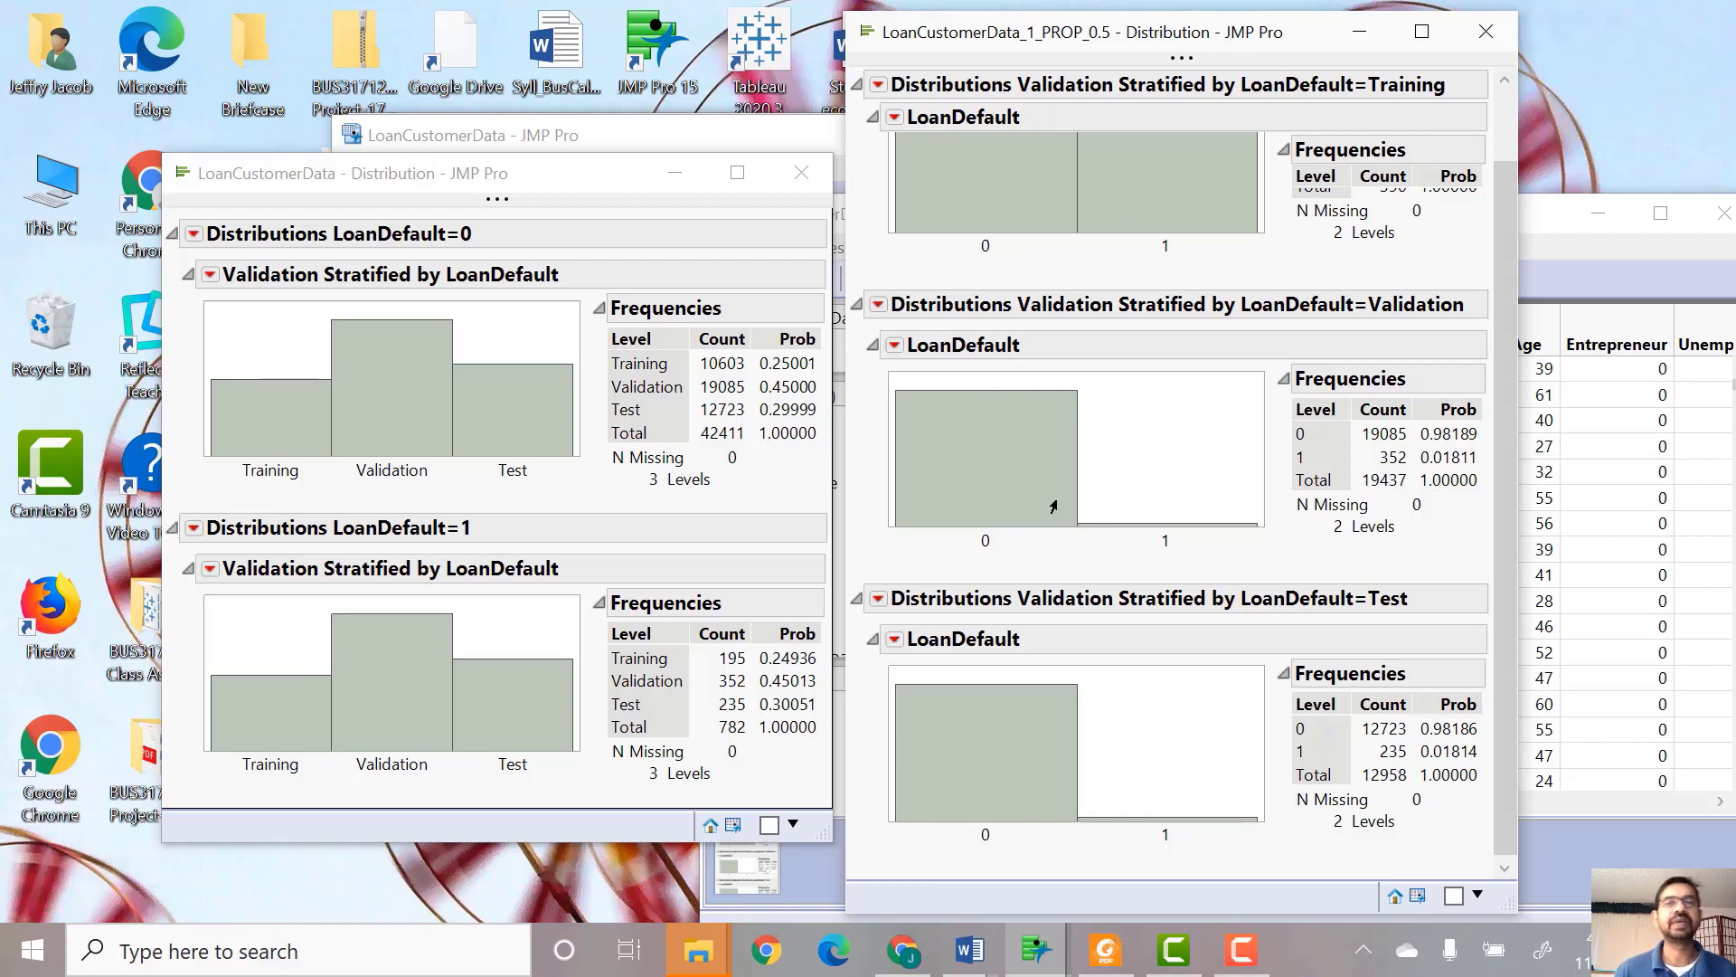
mouse_move(1054, 507)
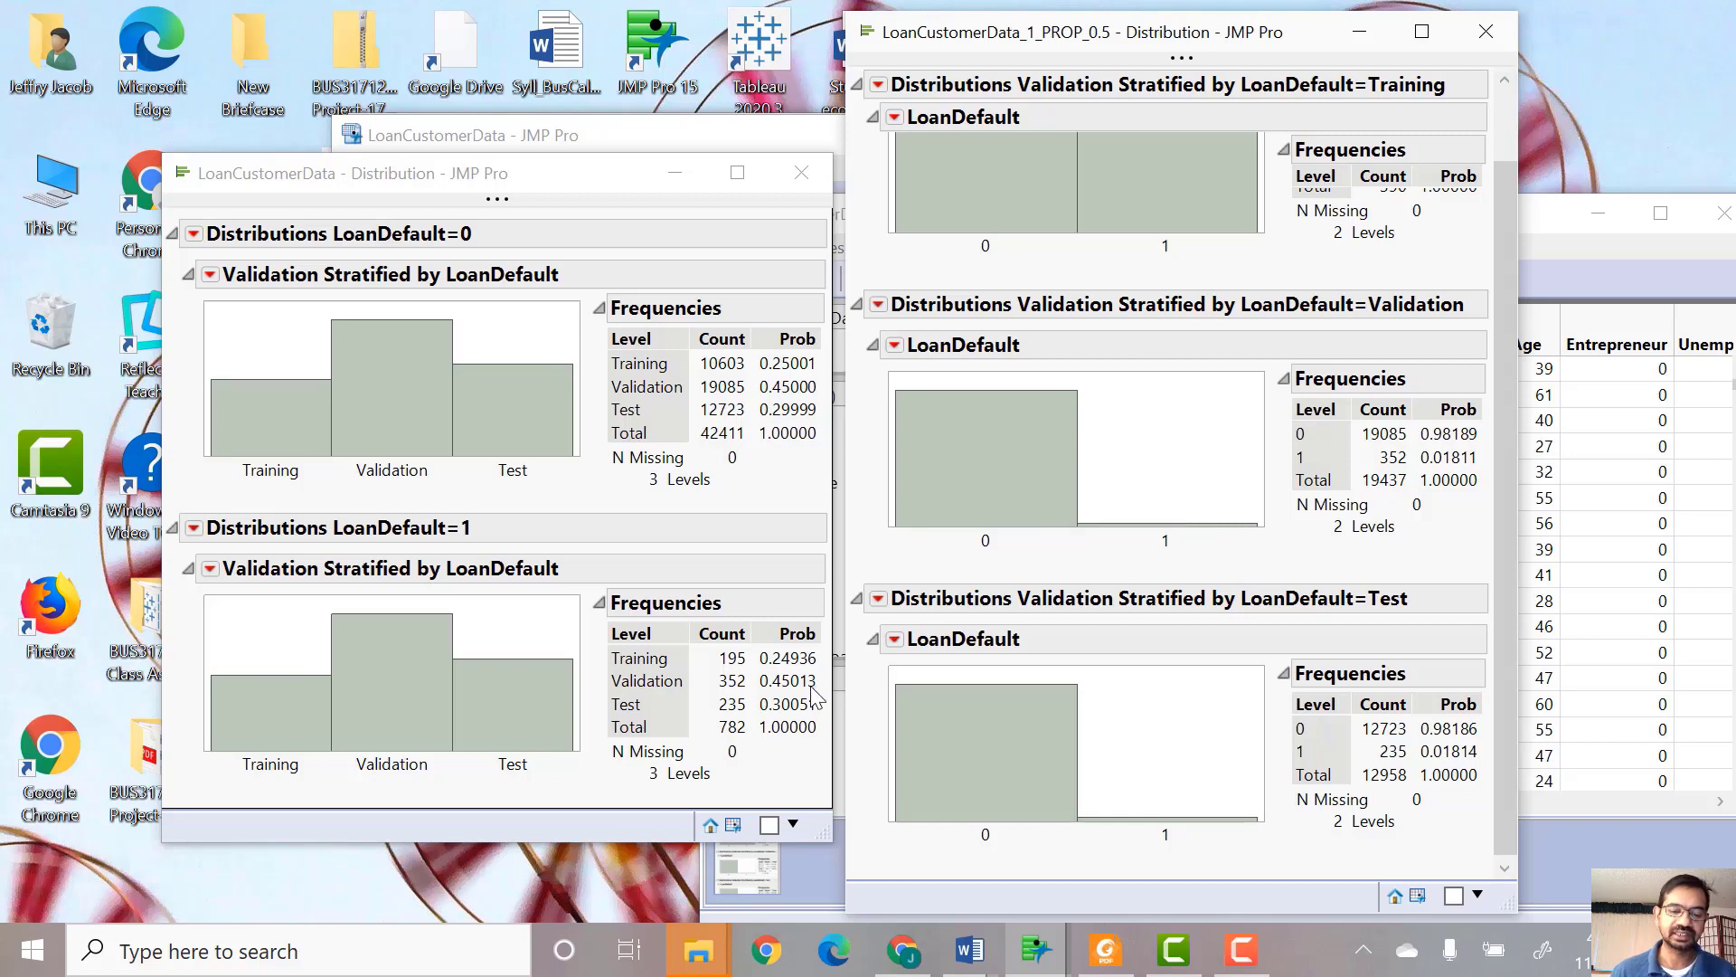
mouse_move(934, 797)
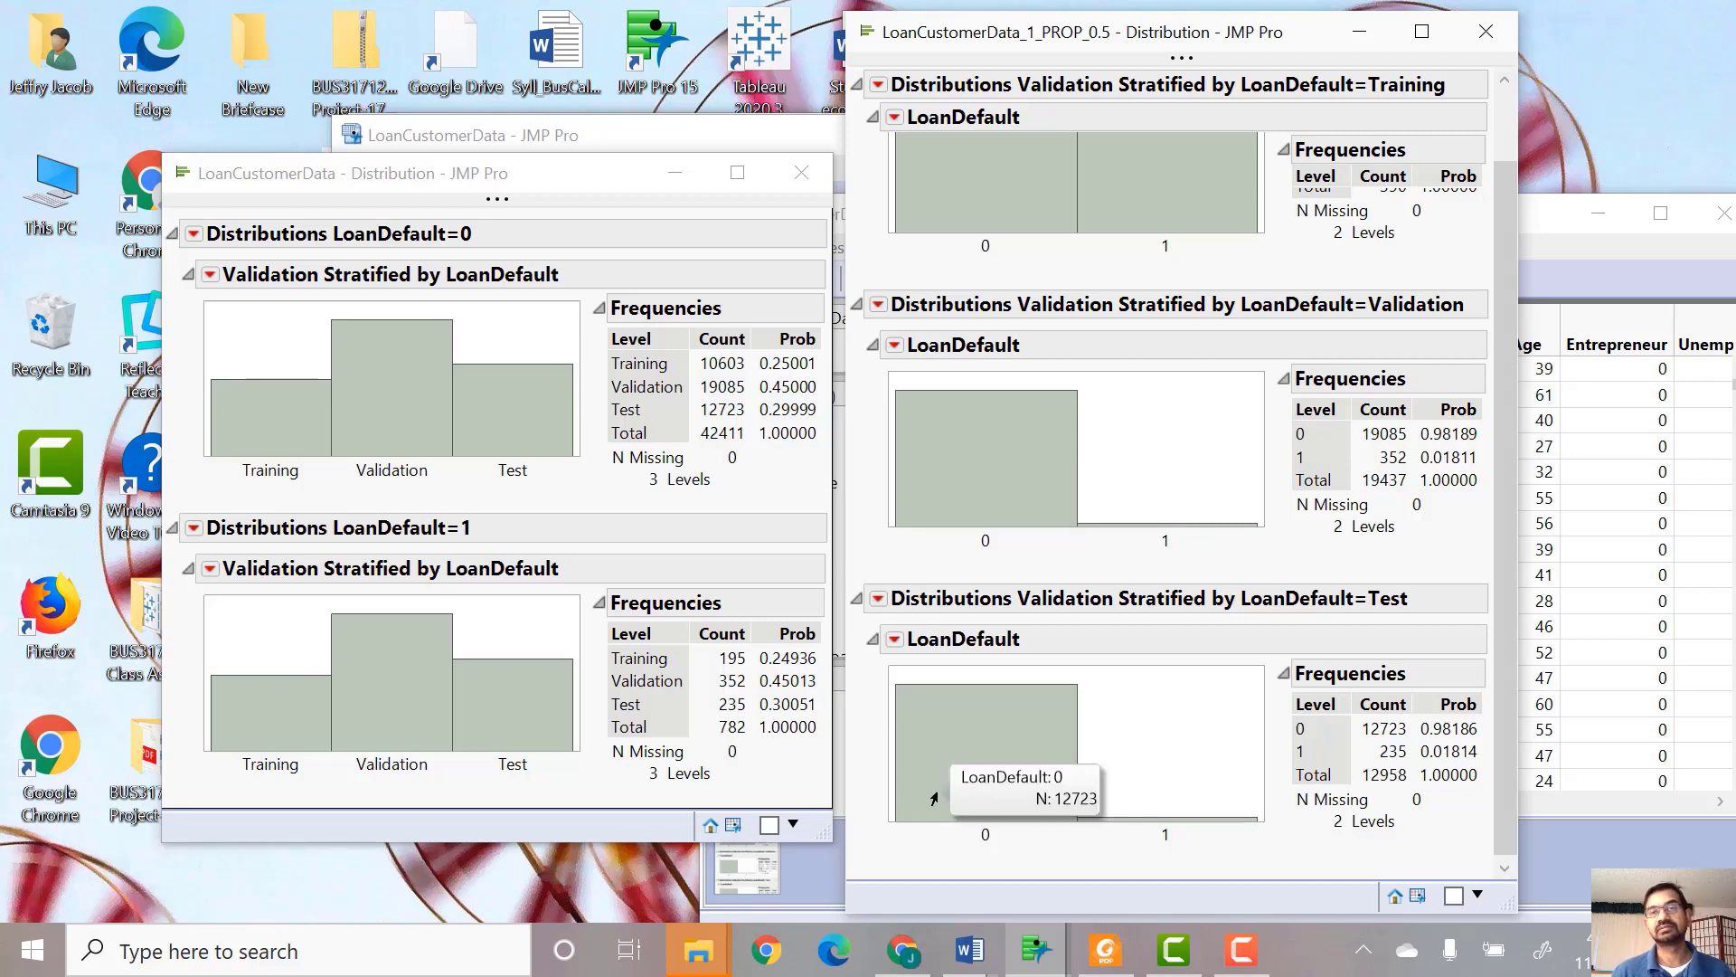